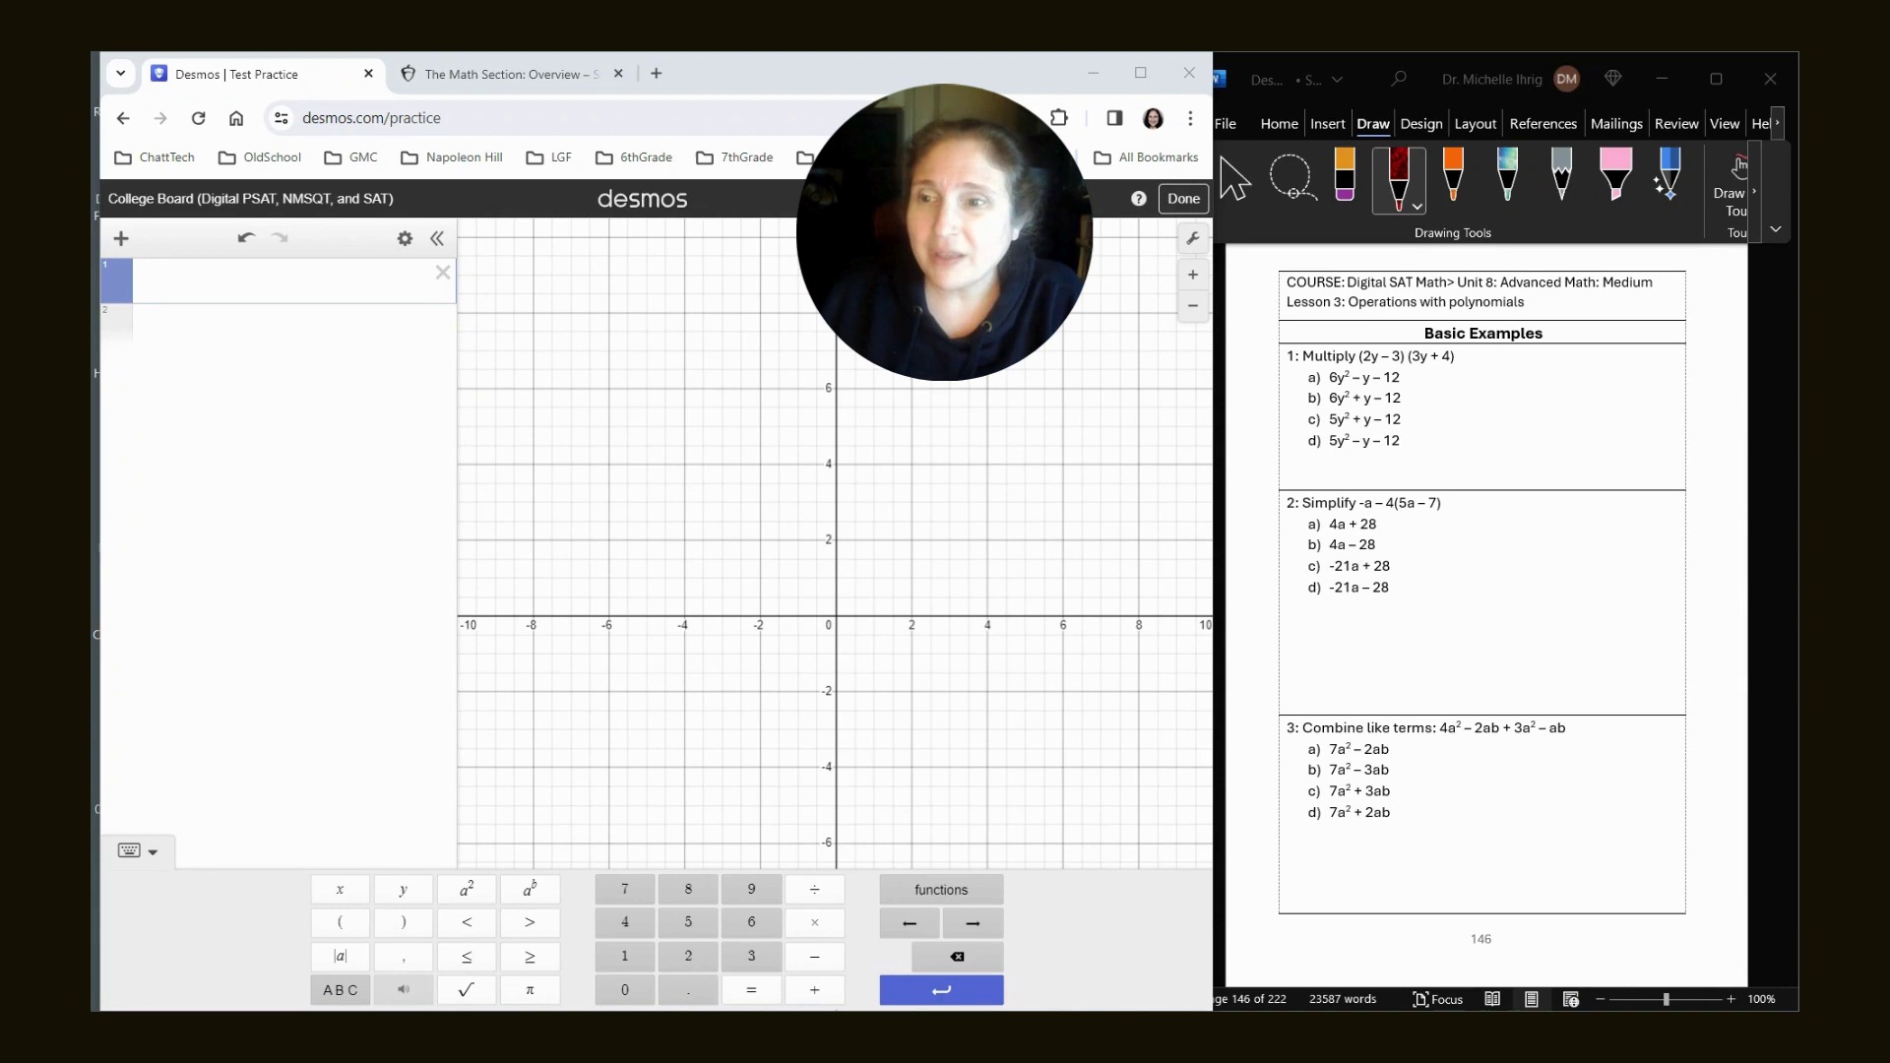
Enter x = (2y − 3)(3y + 4) in expression line 1.
{"action": "left_click", "coordinate": [206, 280]}
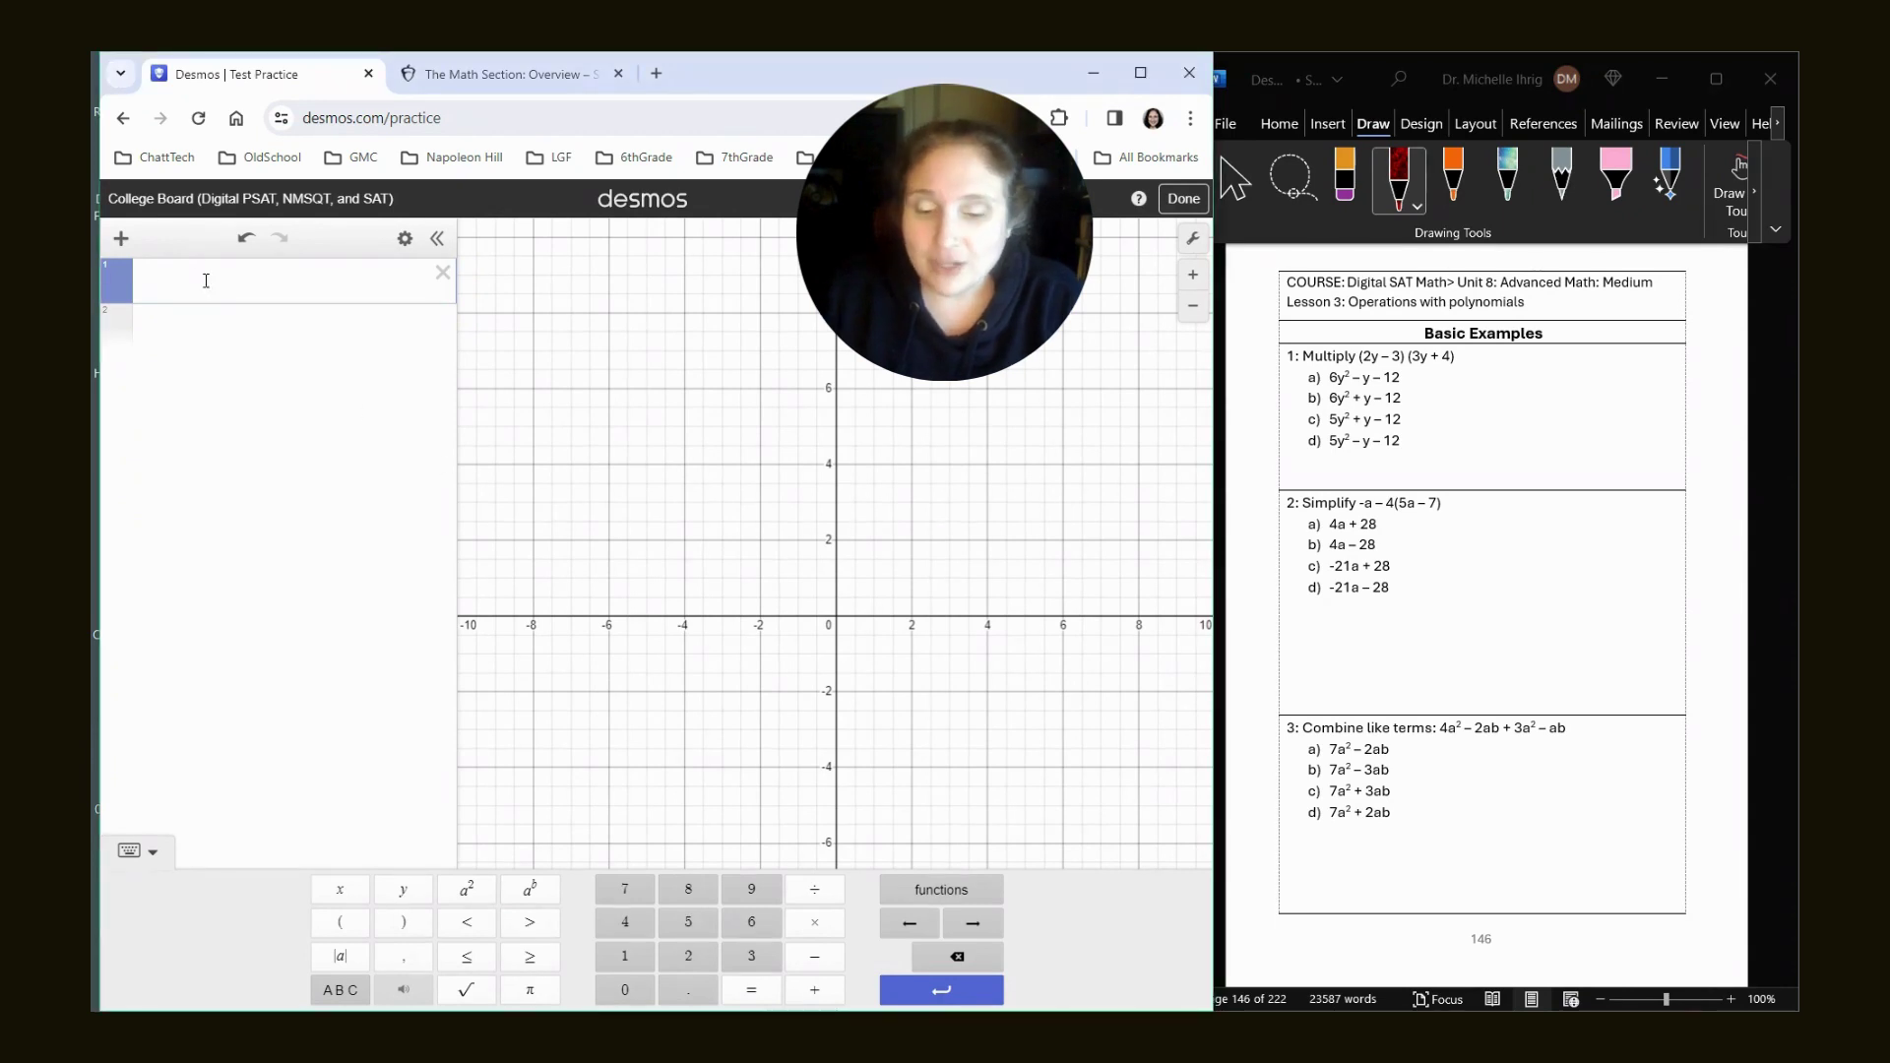
{"action": "type", "text": "("}
{"action": "type", "text": "2y-3"}
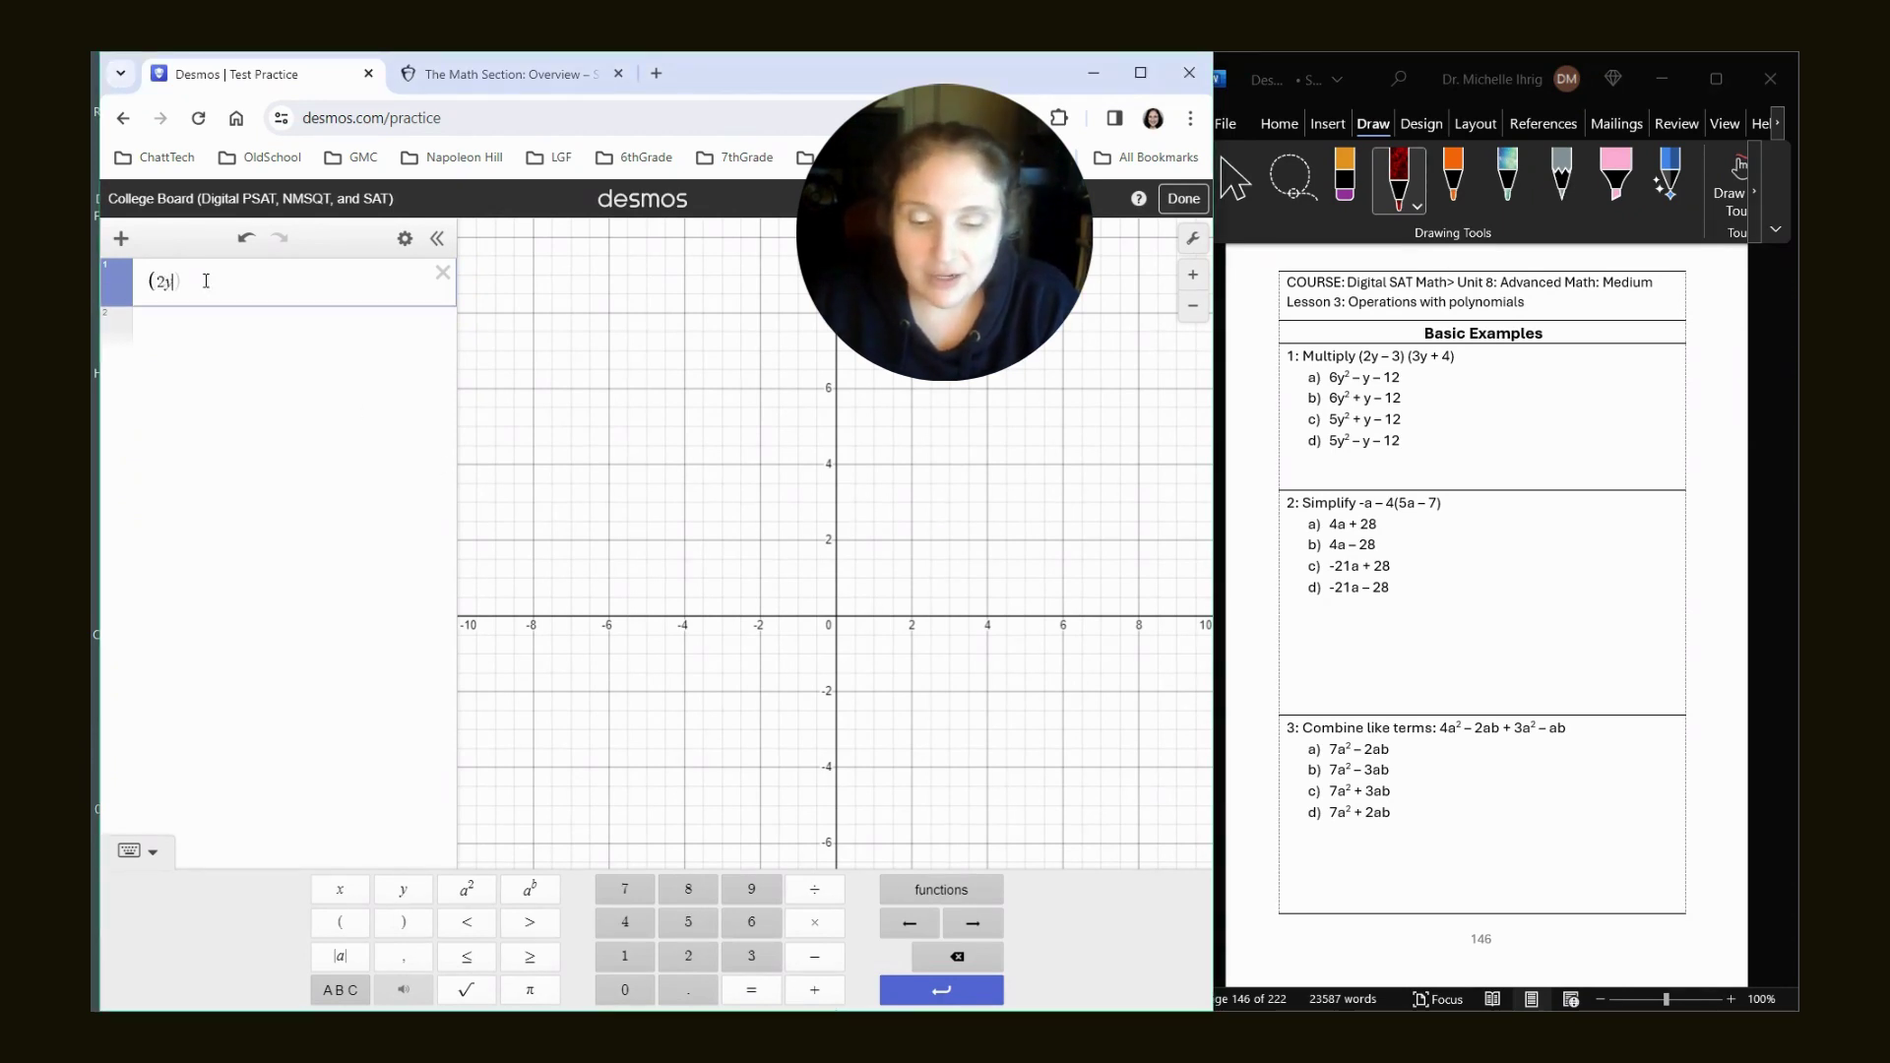
{"action": "type", "text": ")"}
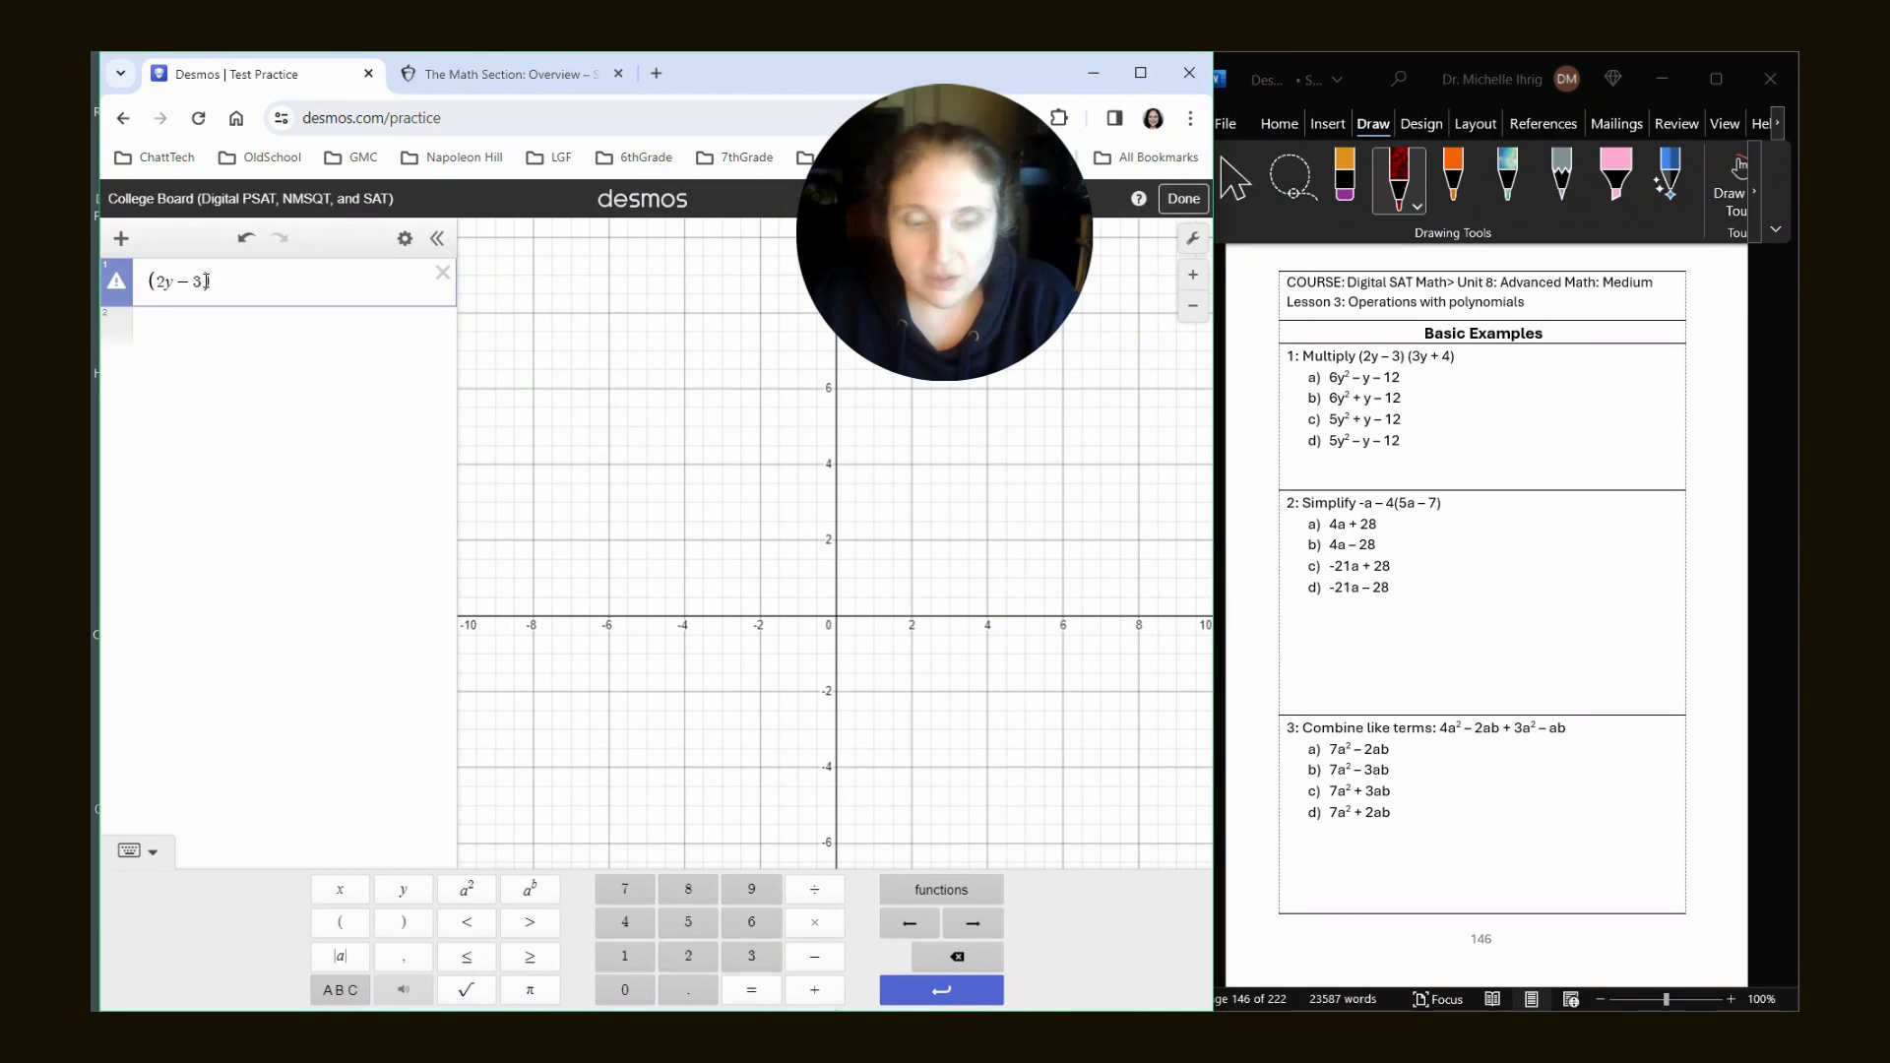
{"action": "type", "text": "("}
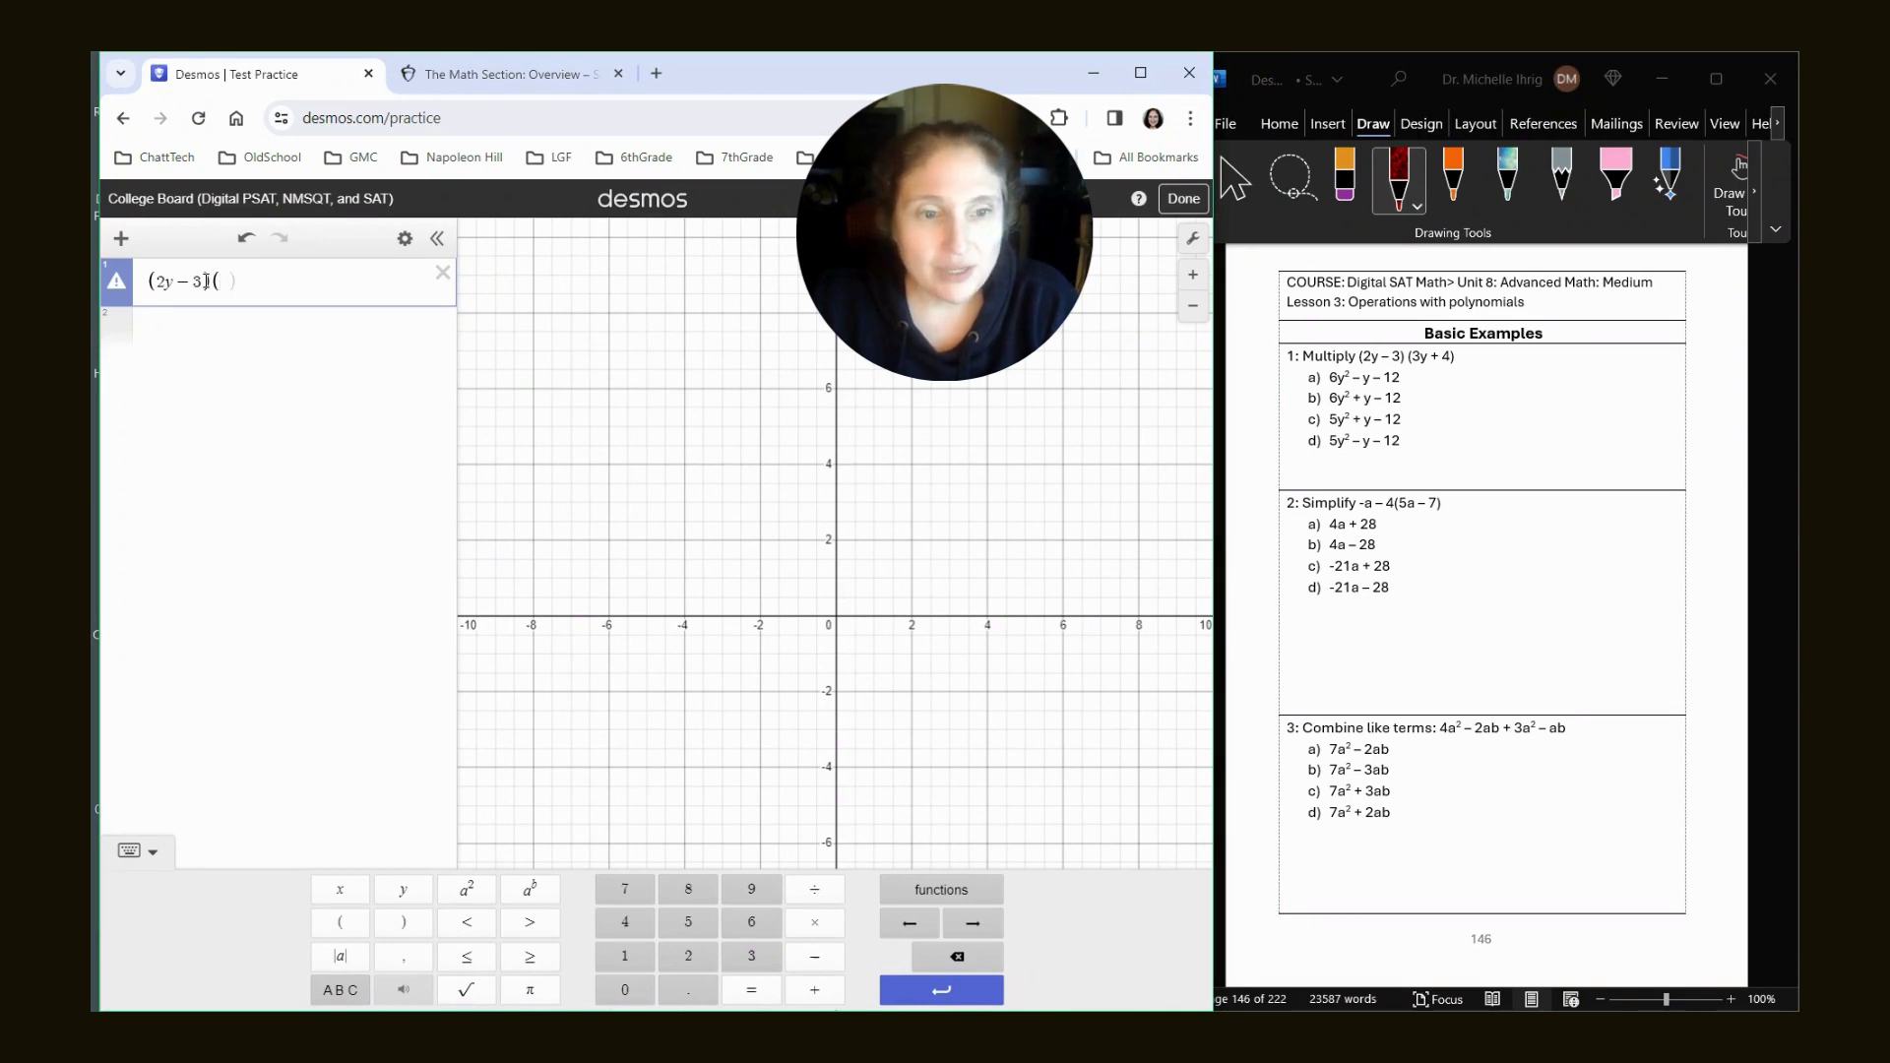
{"action": "type", "text": "3y+4)"}
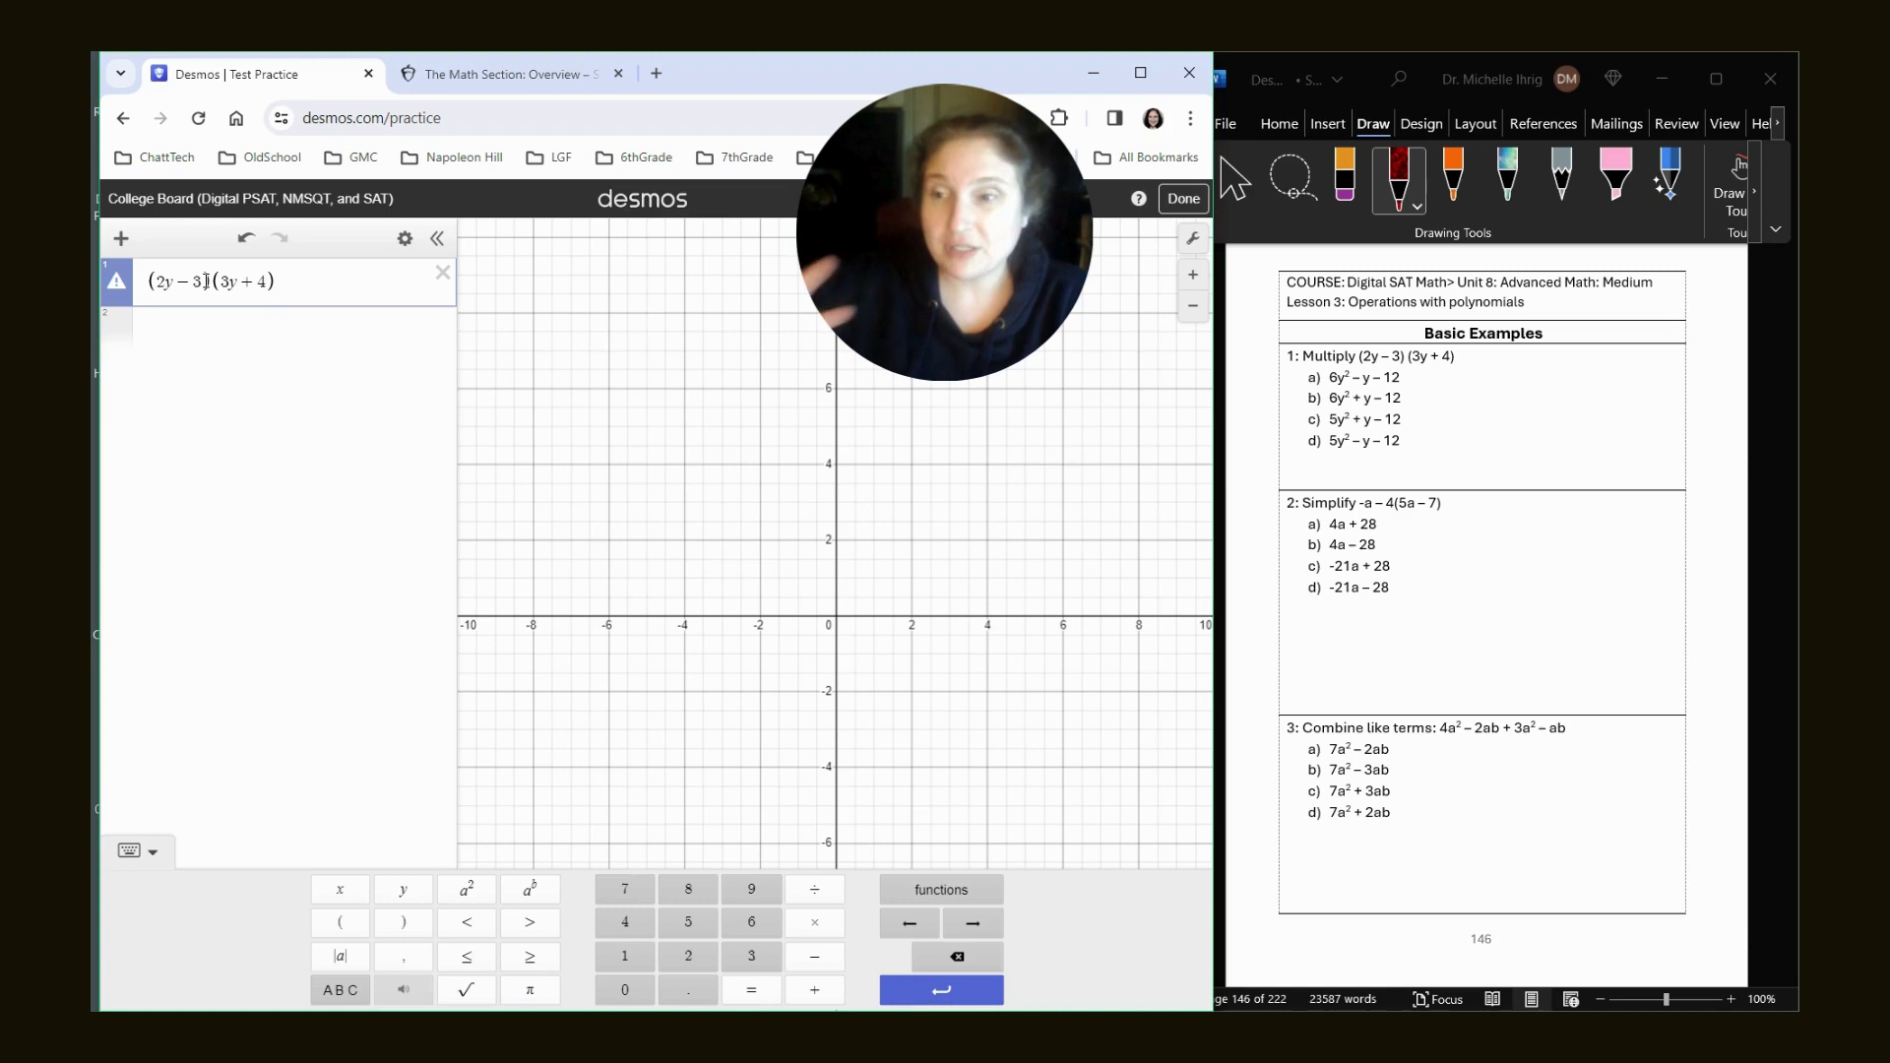
{"action": "left_click", "coordinate": [150, 283]}
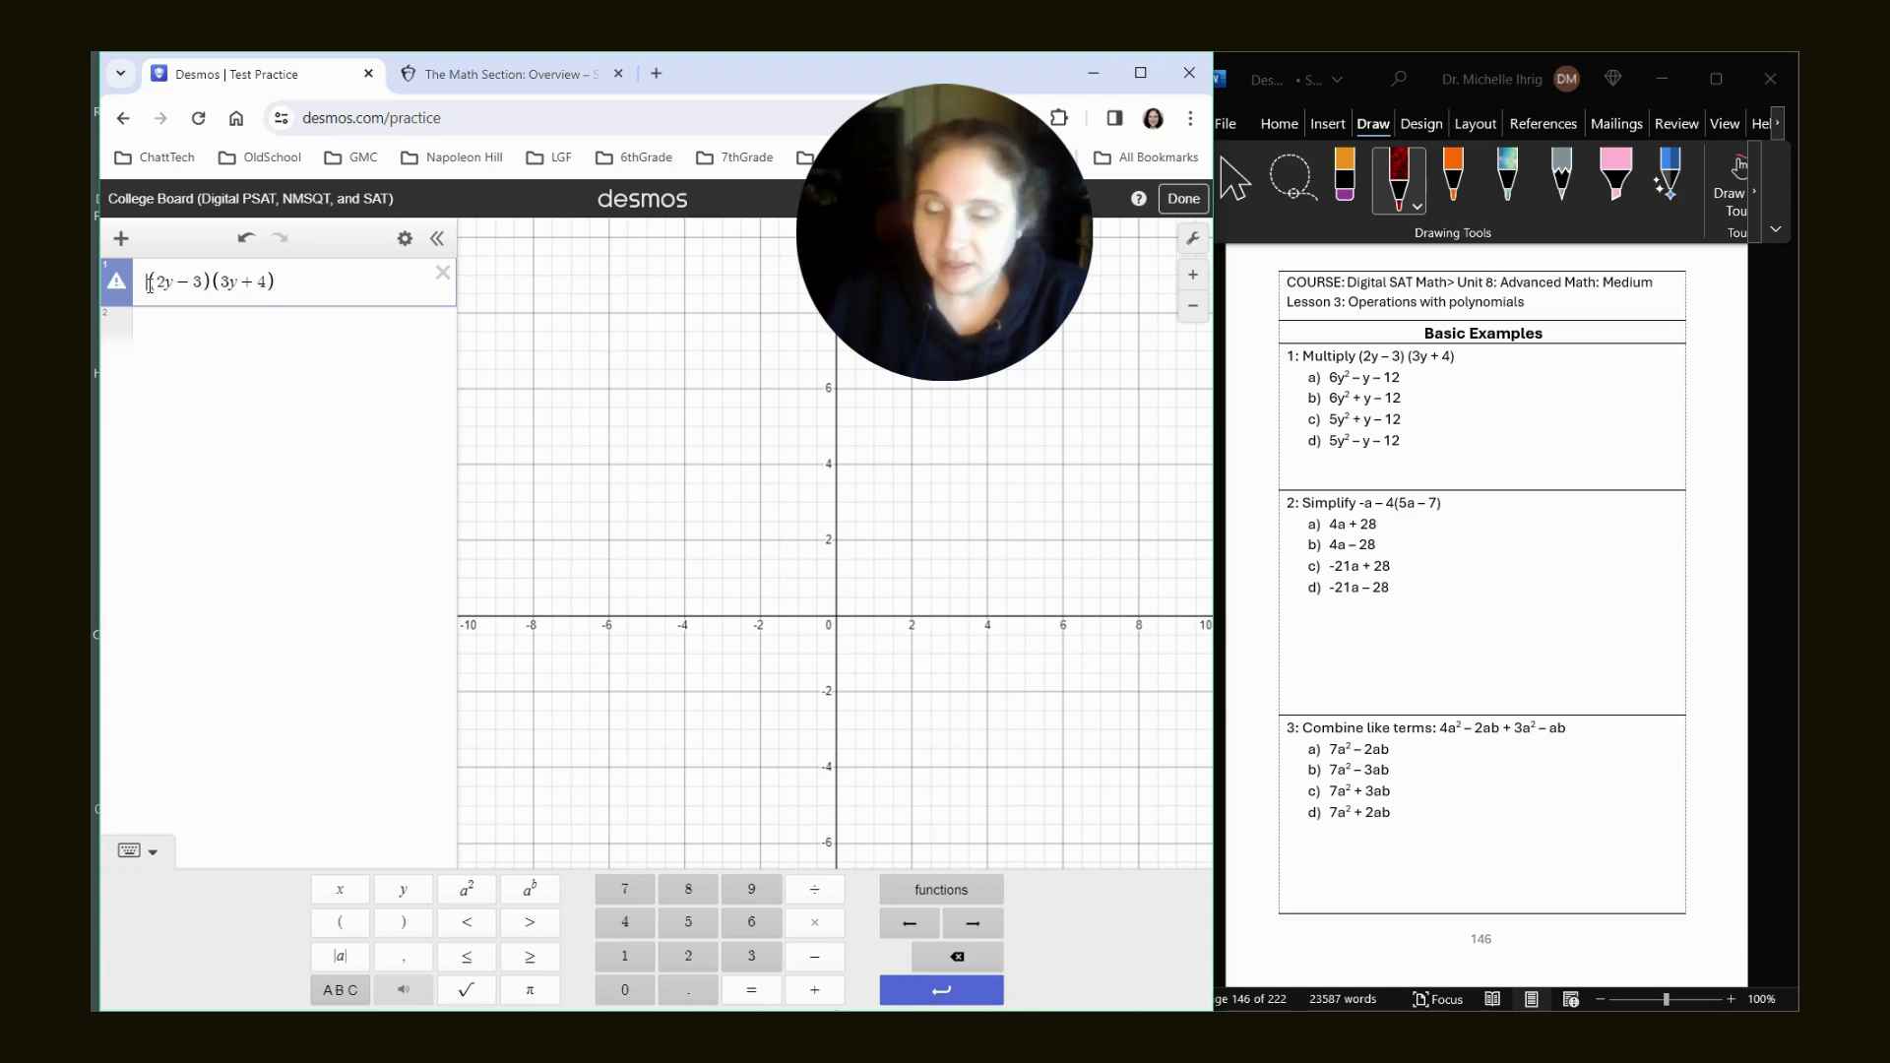
{"action": "type", "text": "x="}
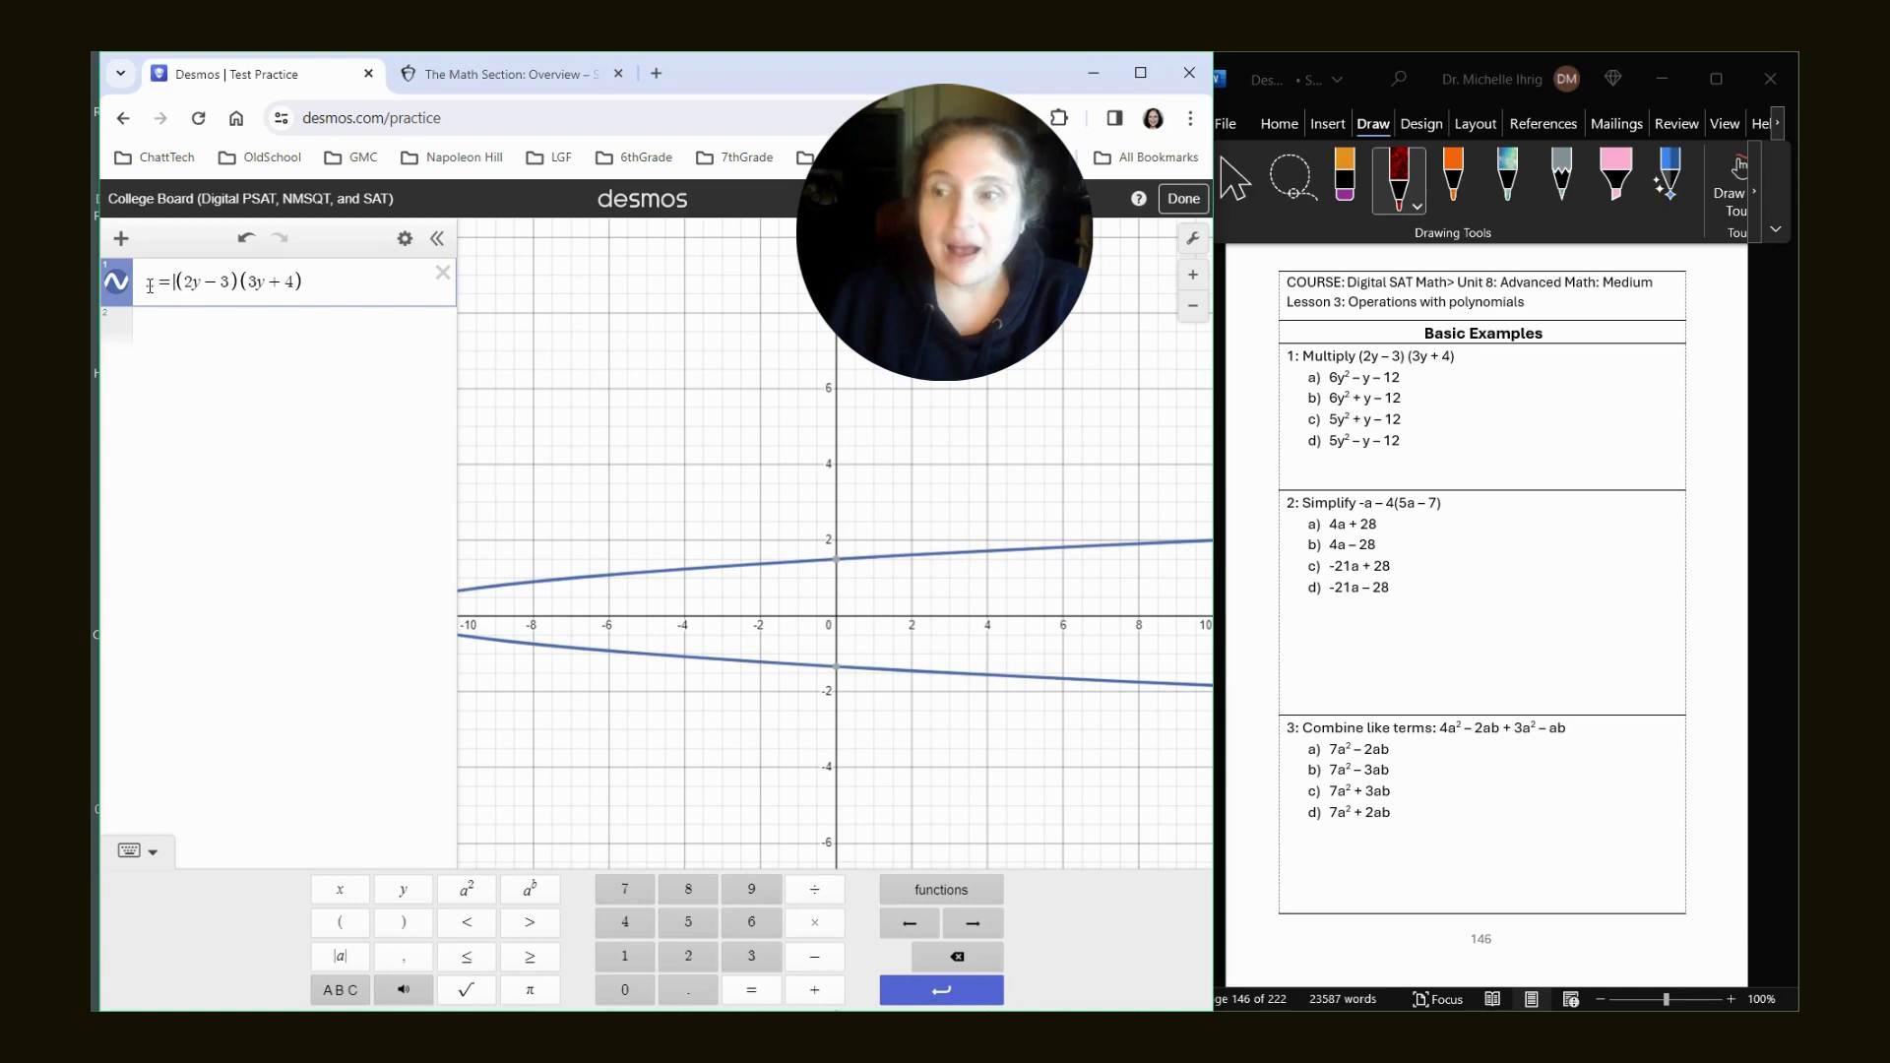
Try substituting x − 3 into the factors, then undo back to the original expression.
{"action": "key", "text": "BackSpace"}
{"action": "key", "text": "BackSpace"}
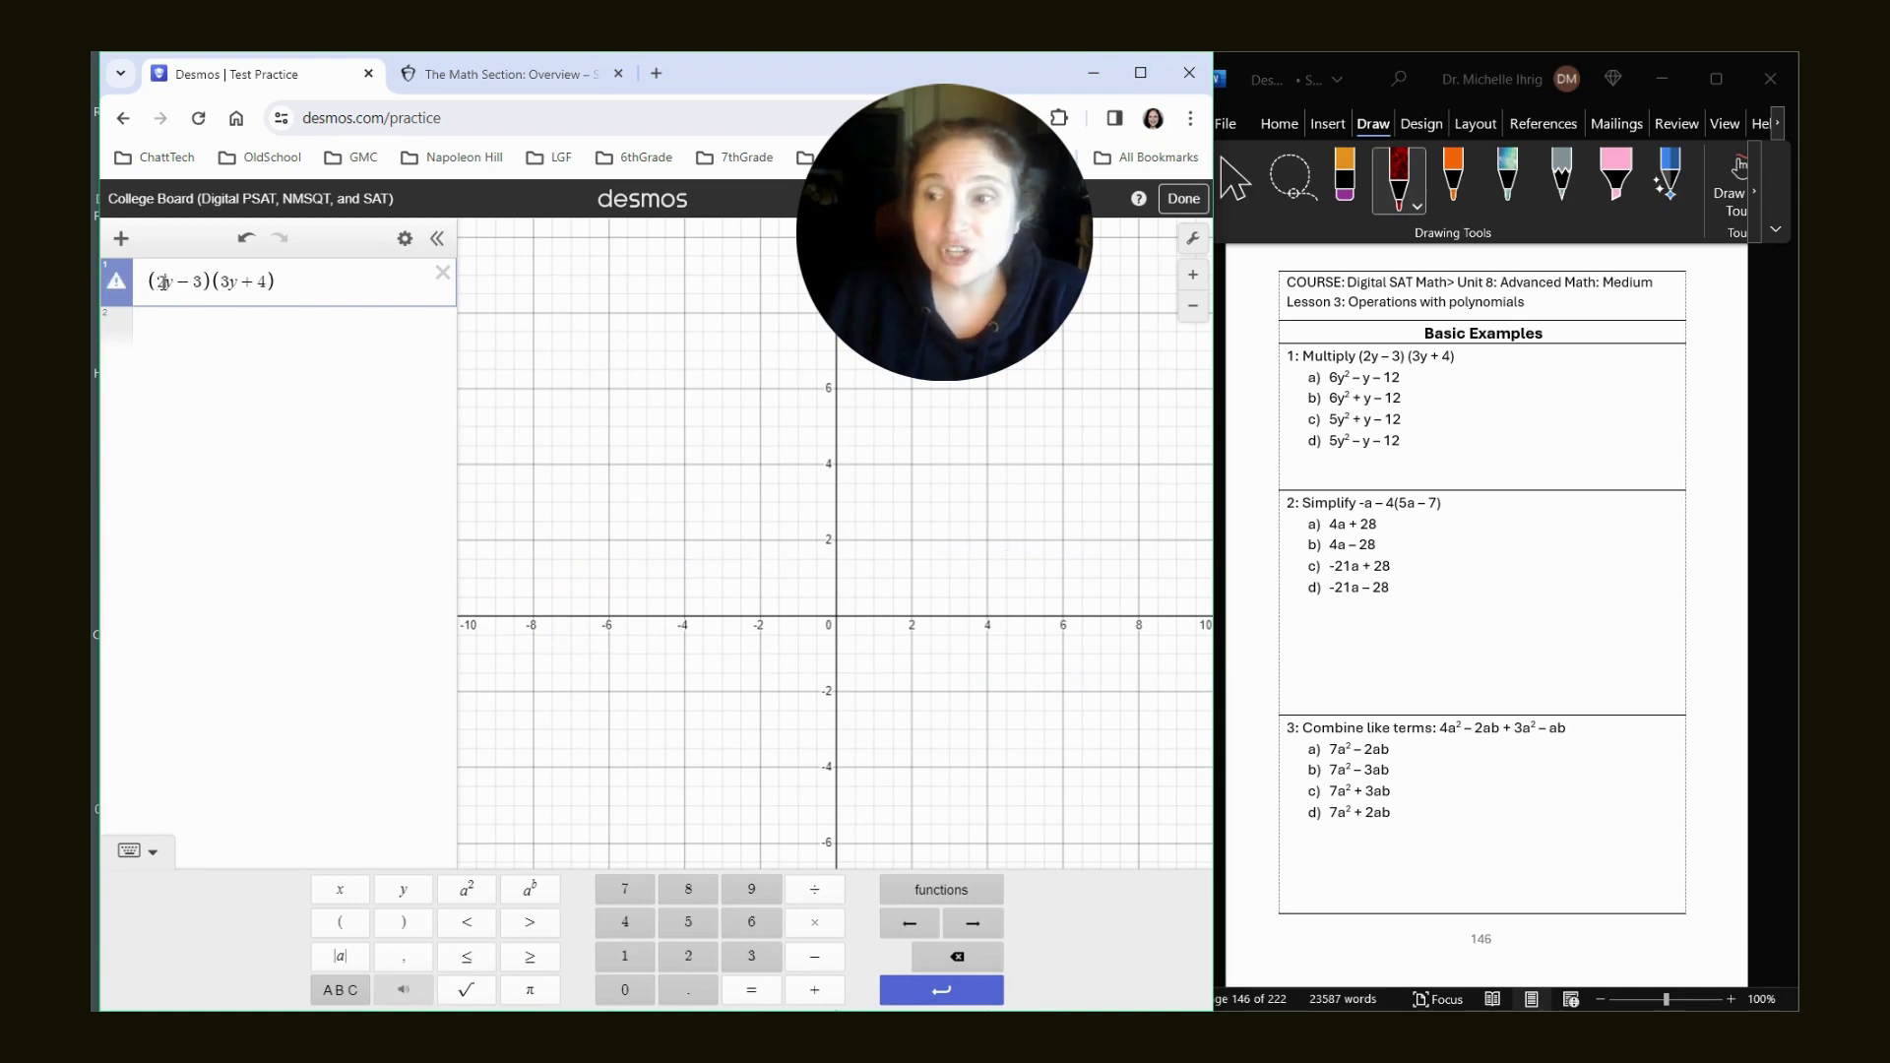
{"action": "left_click", "coordinate": [168, 281]}
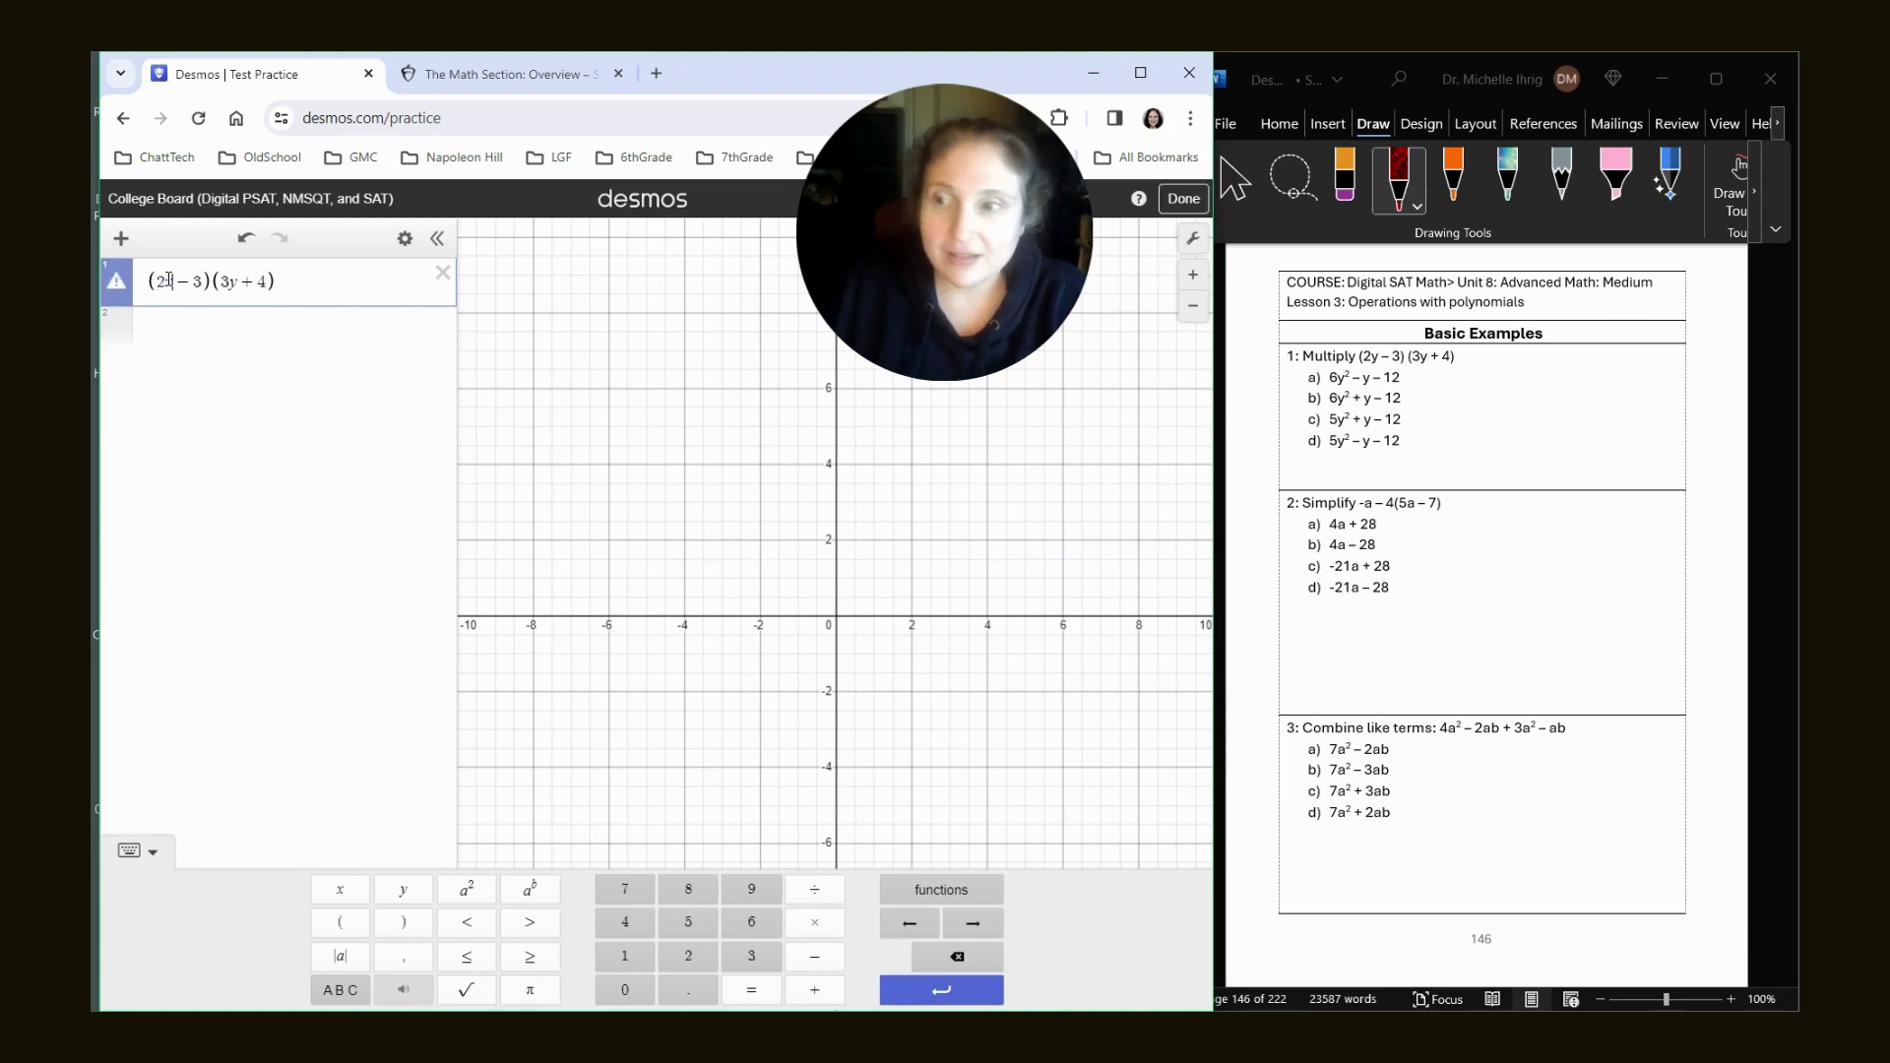
{"action": "key", "text": "Delete"}
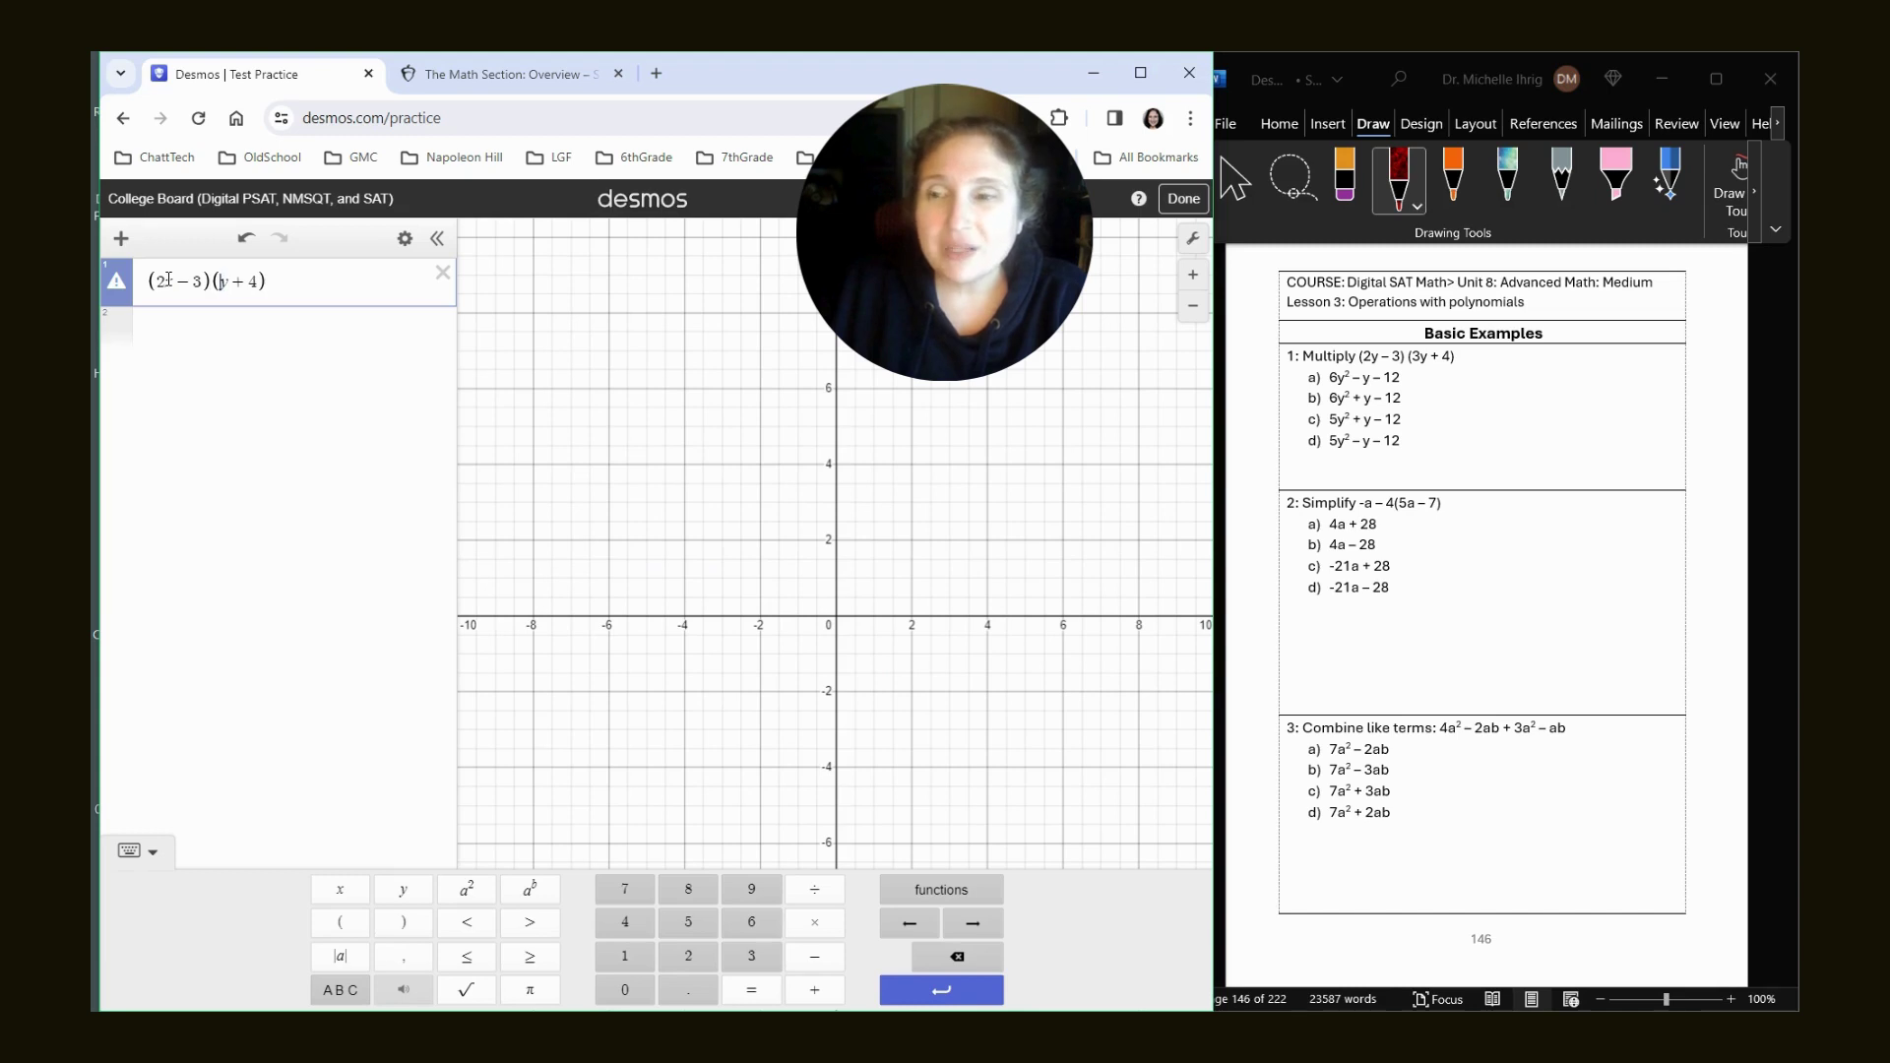
{"action": "key", "text": "Delete"}
{"action": "type", "text": "x − "}
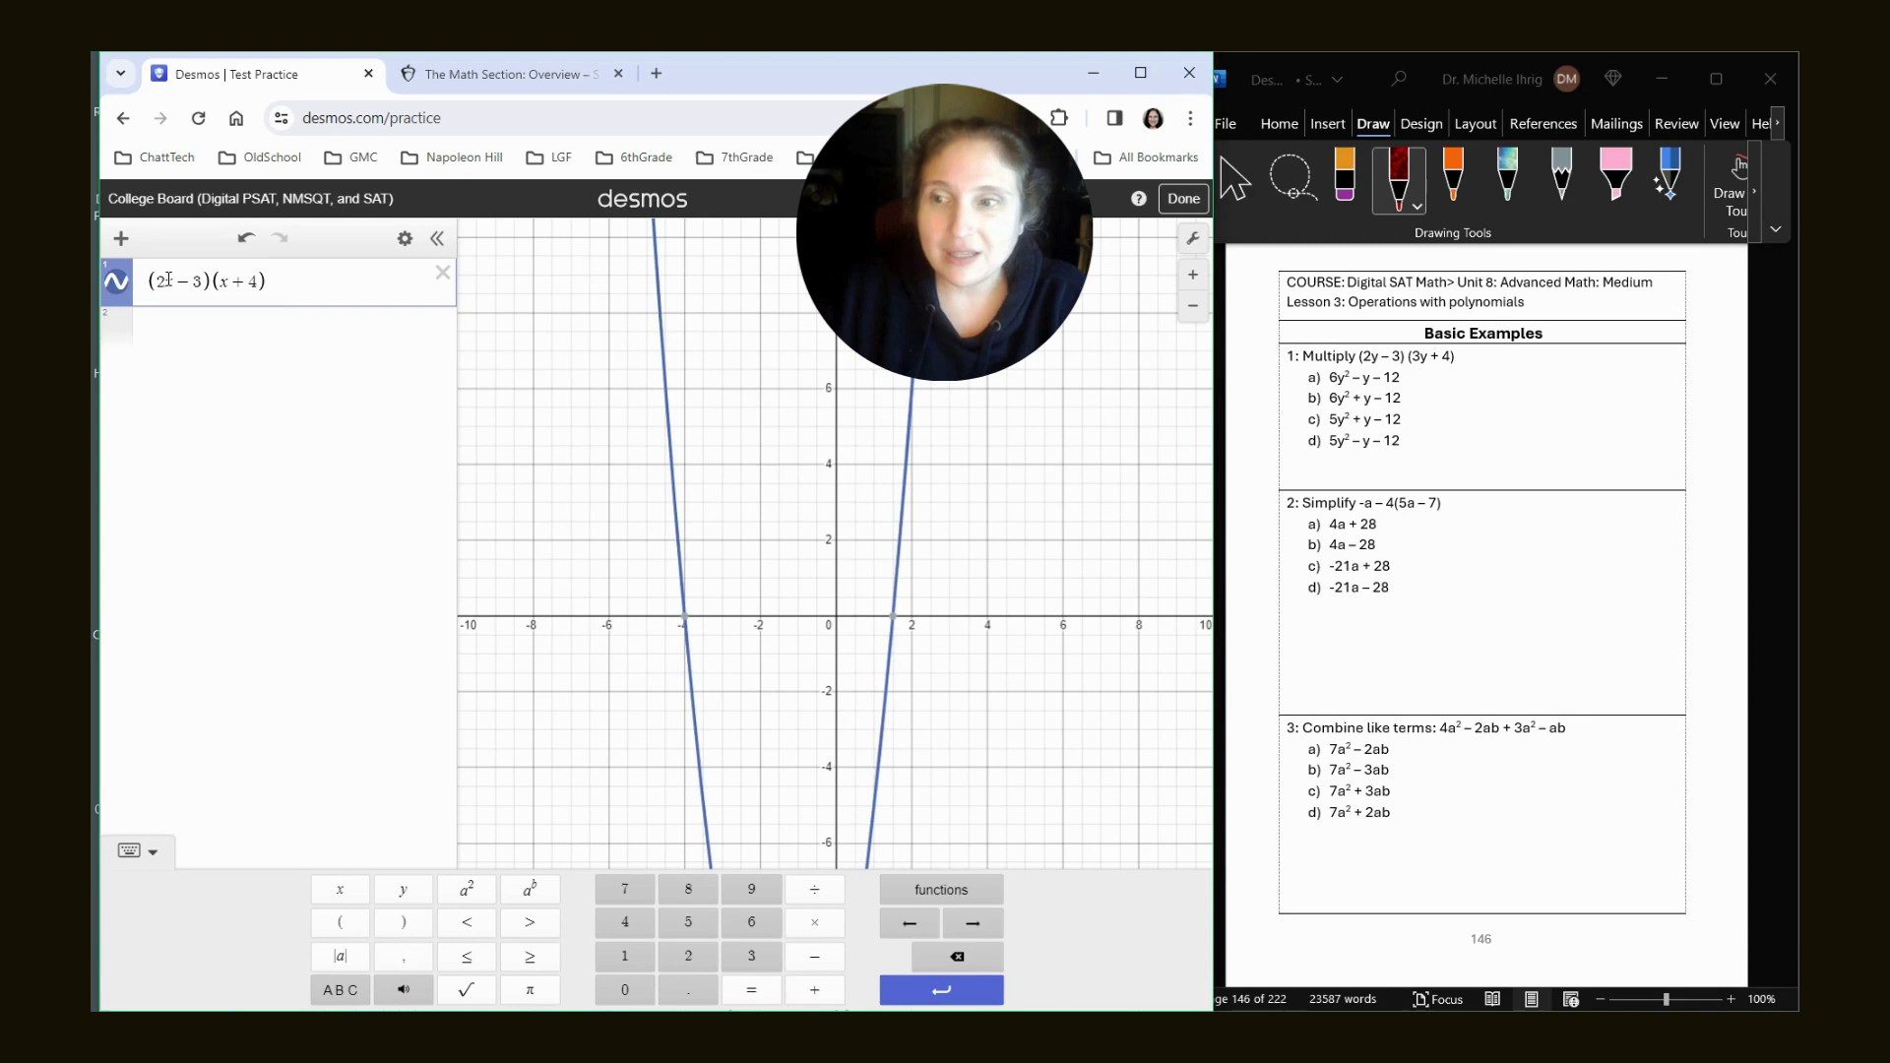
{"action": "type", "text": "3"}
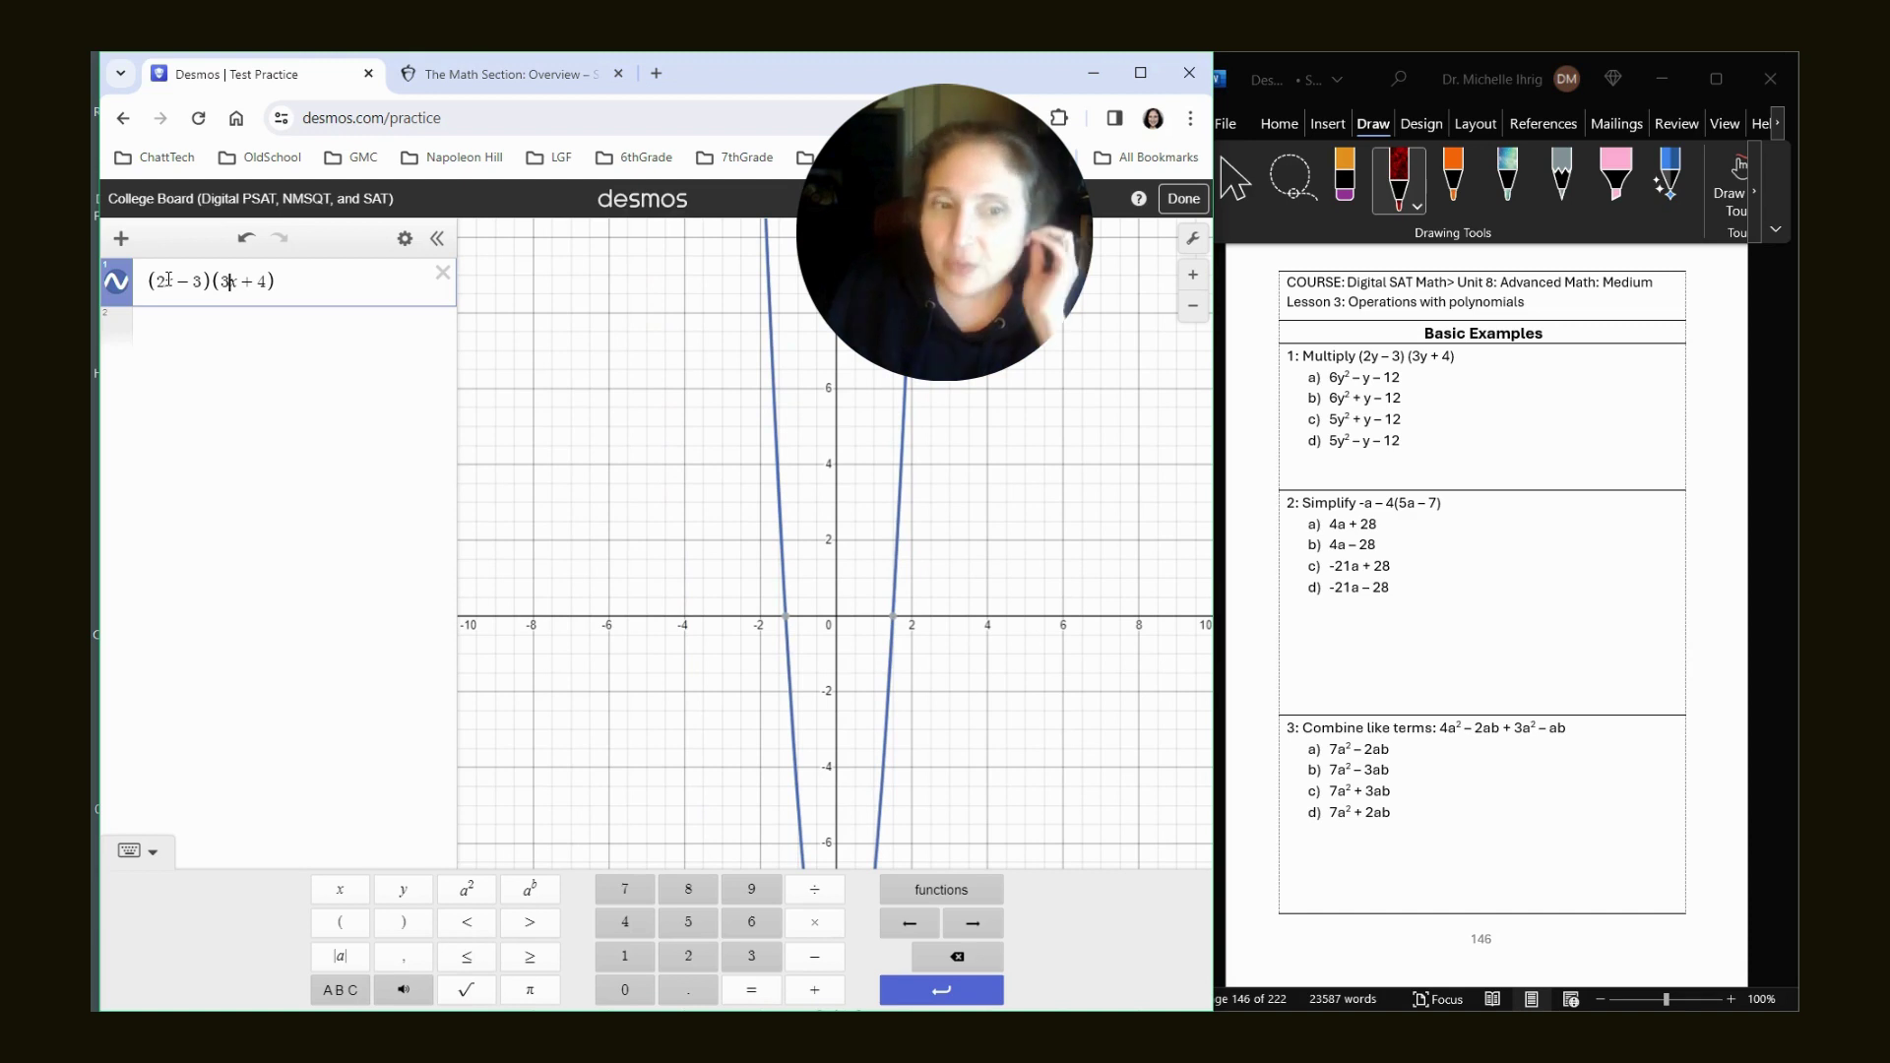
{"action": "key", "text": "ctrl+z"}
{"action": "key", "text": "ctrl+z"}
{"action": "key", "text": "ctrl+z"}
{"action": "key", "text": "ctrl+z"}
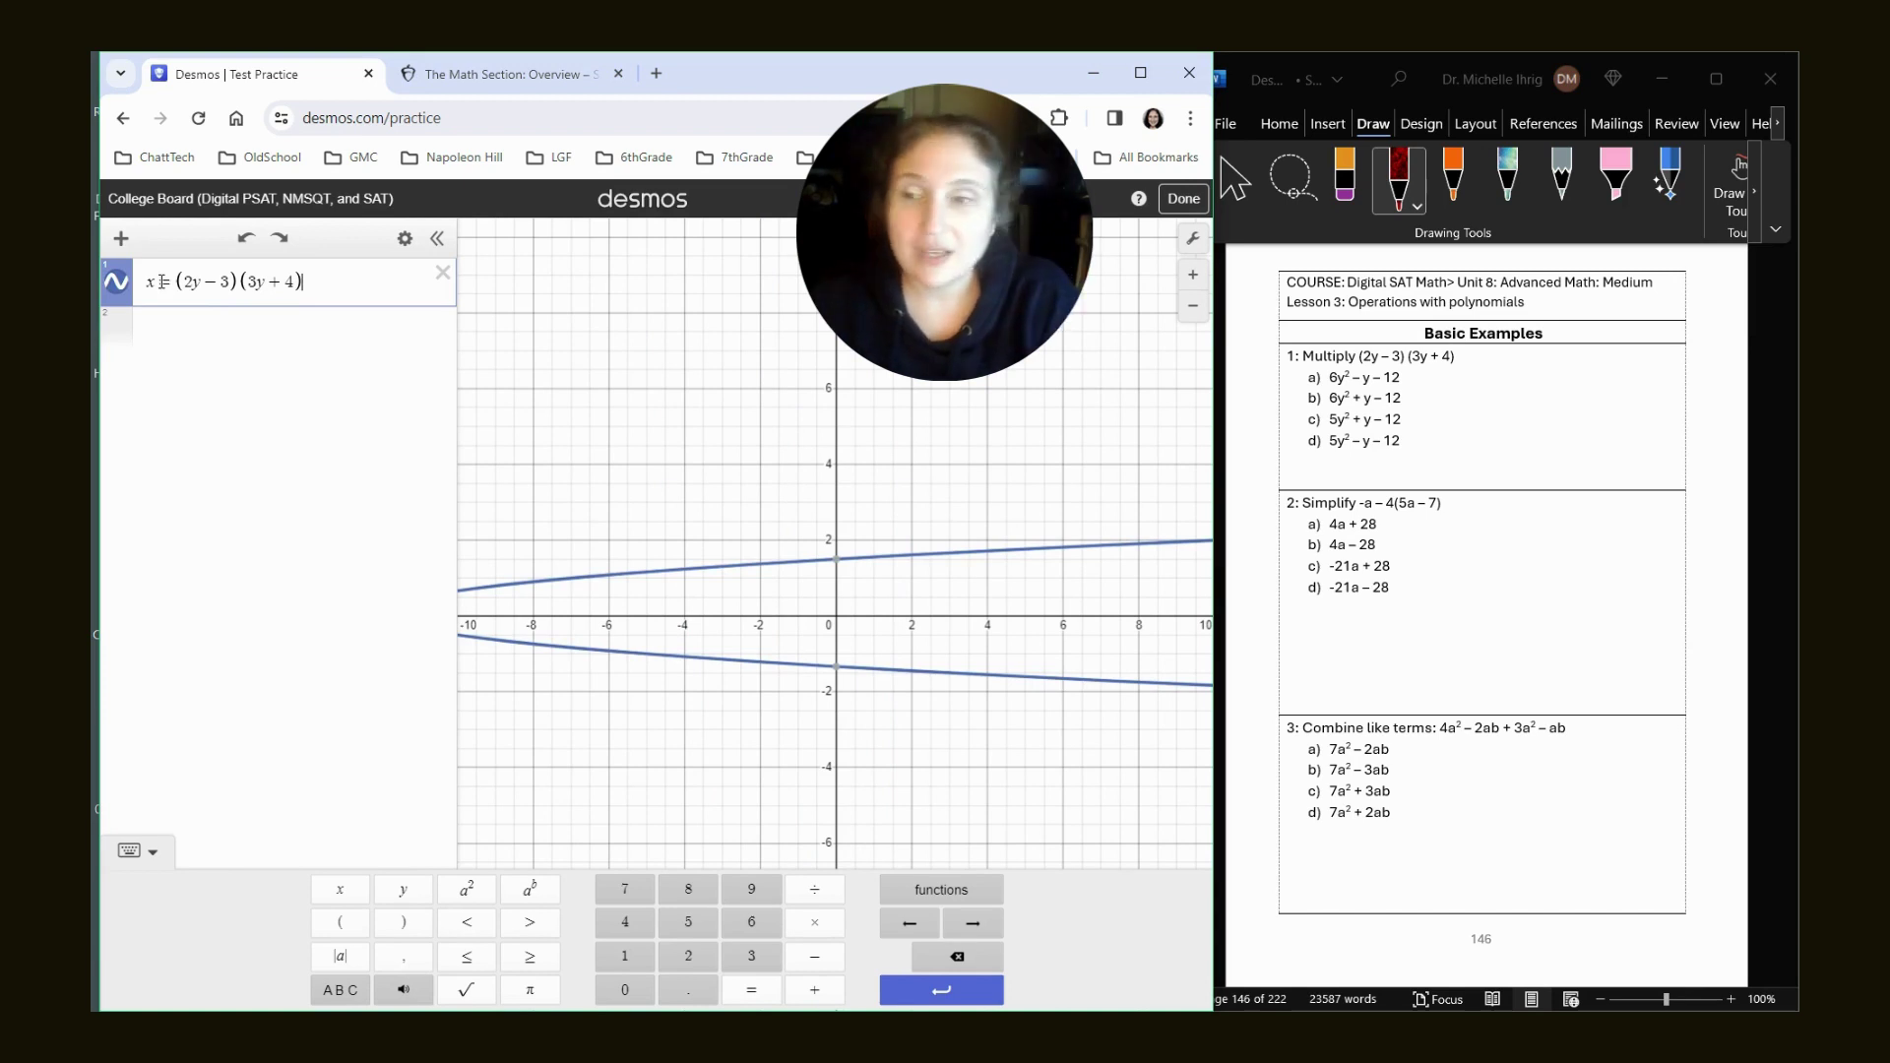
Add x = 6y² − y − 12 as expression 2, then change it to 6y² + y − 12.
{"action": "left_click", "coordinate": [171, 331]}
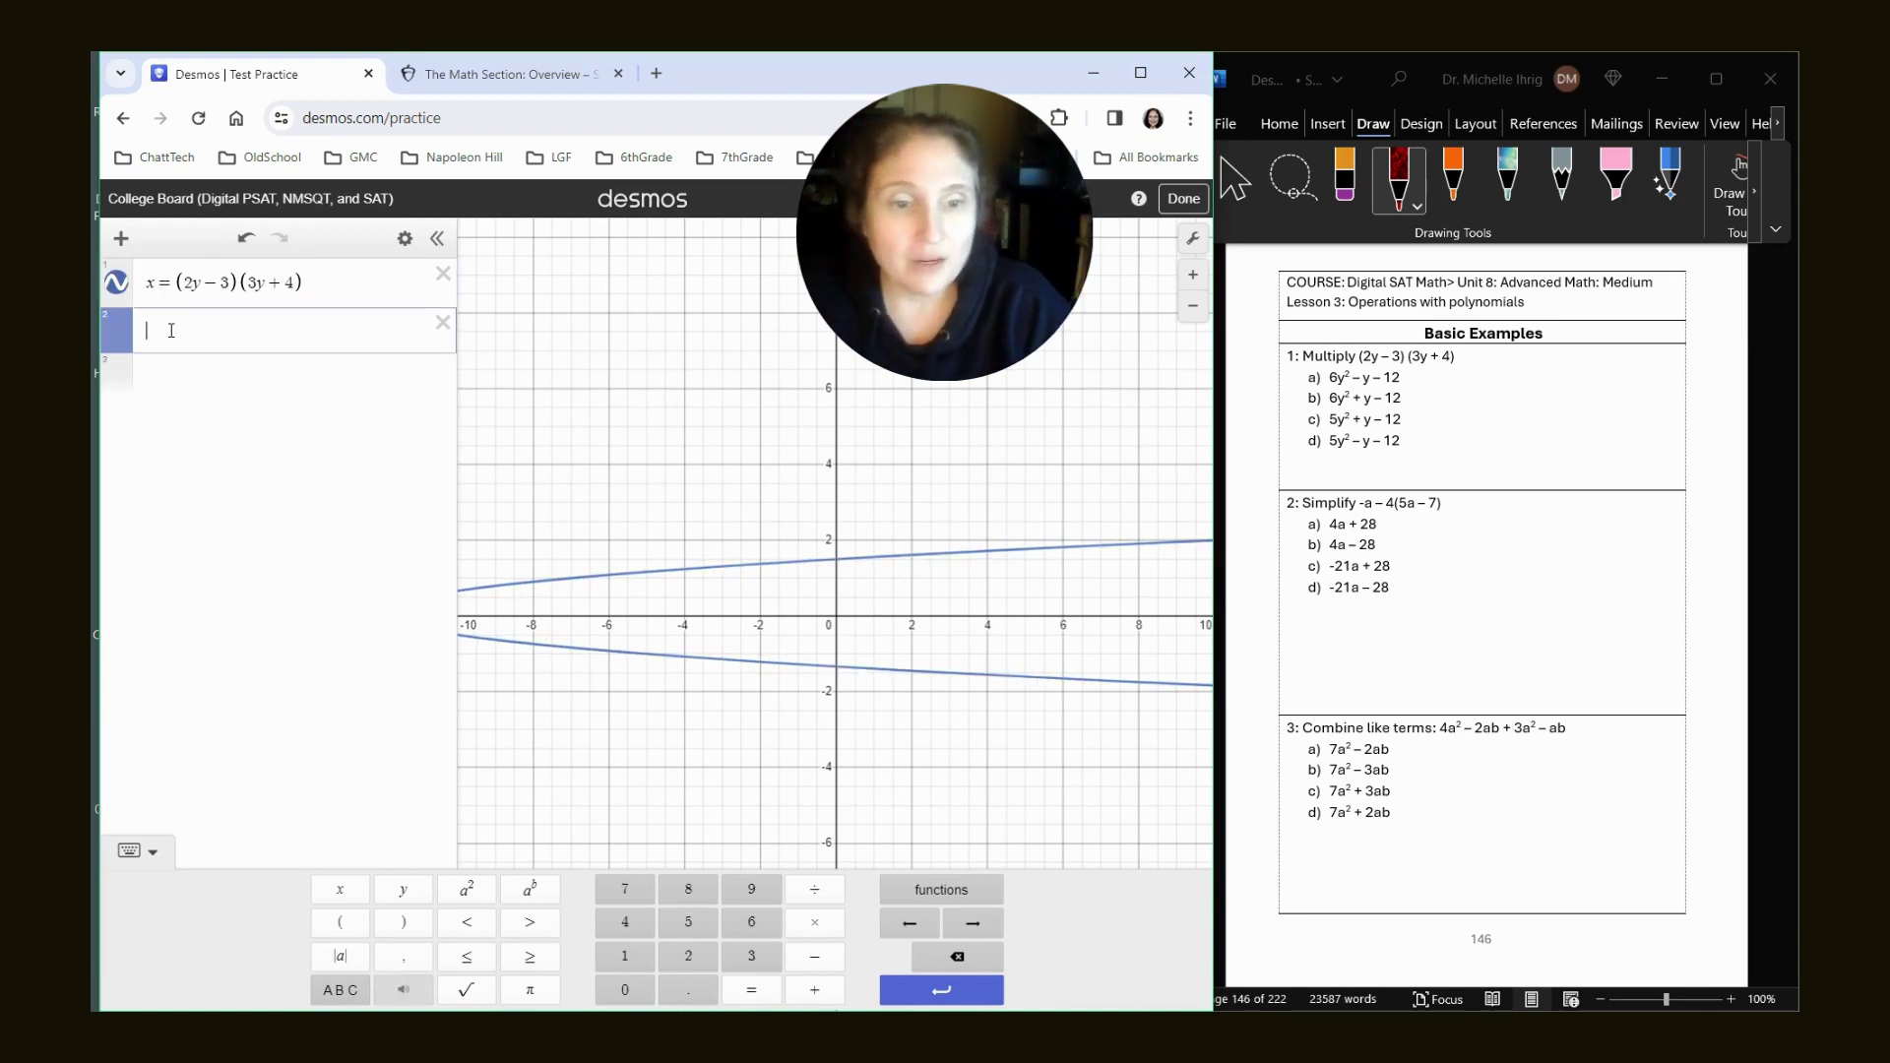
{"action": "type", "text": "x = "}
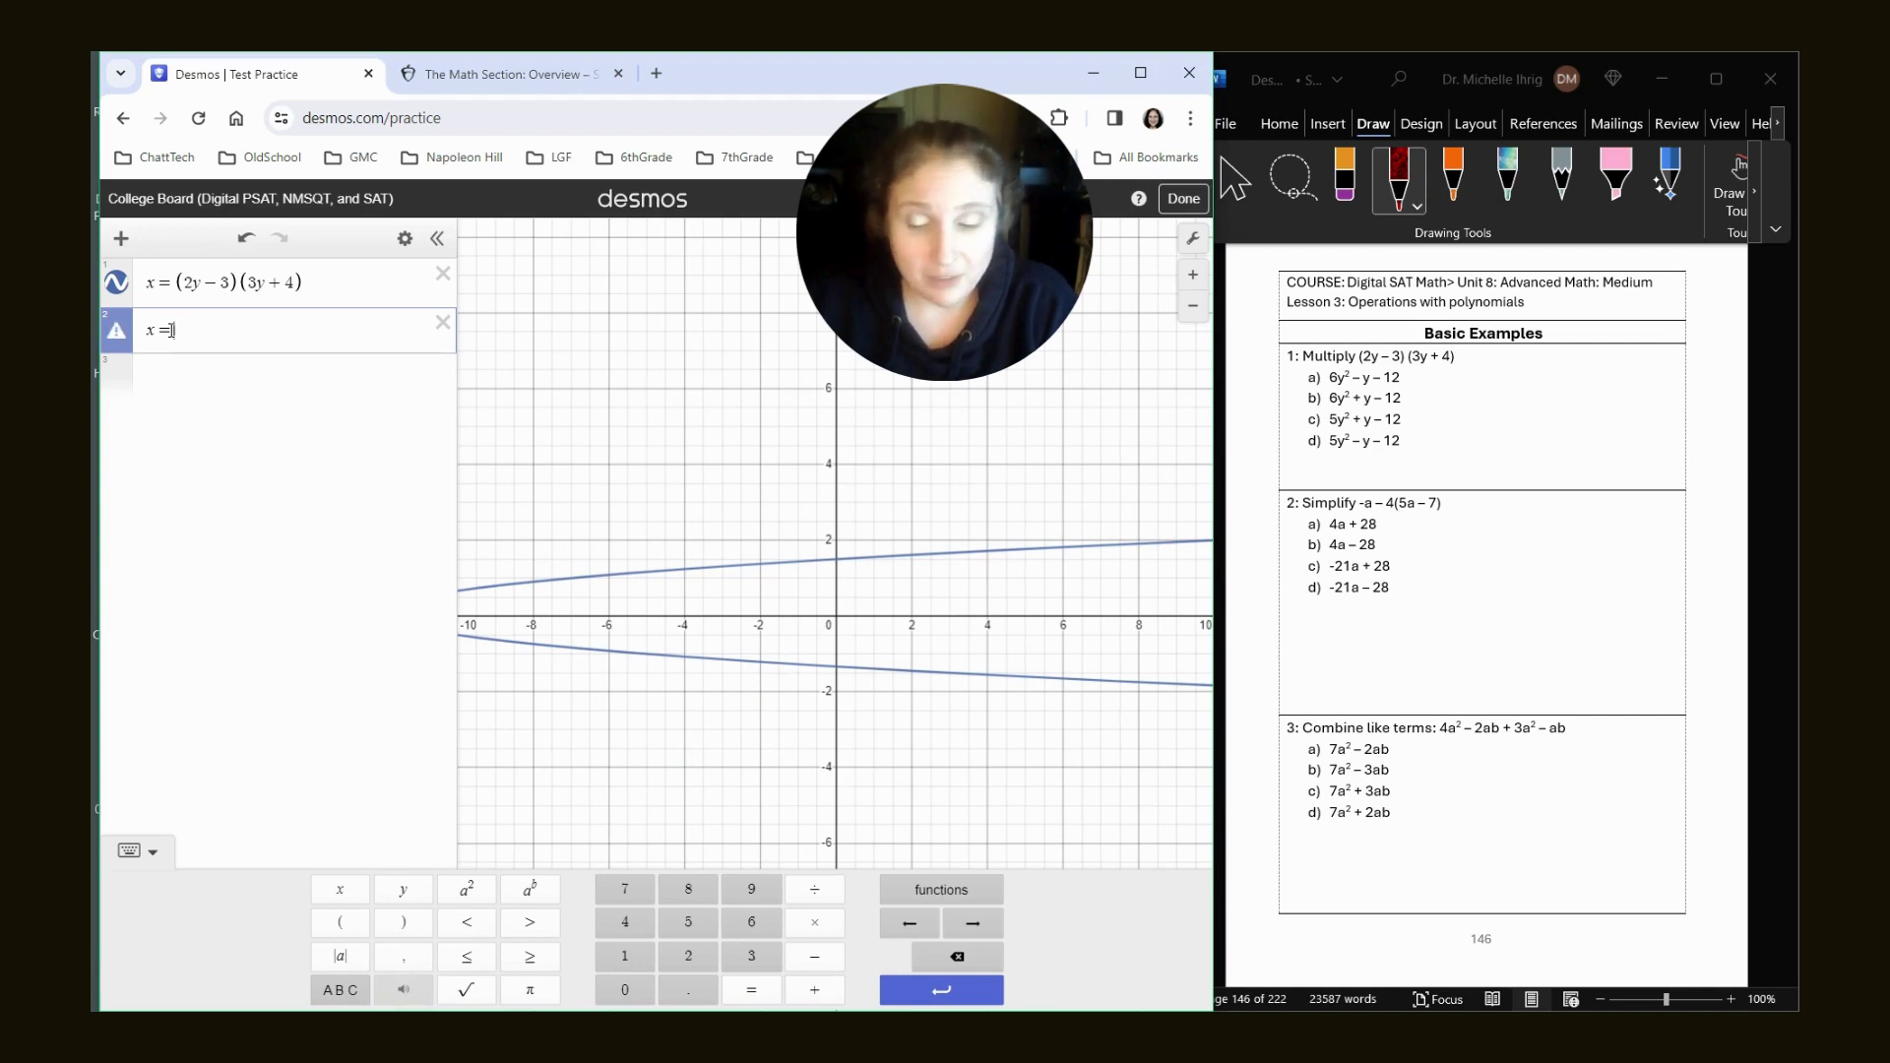
{"action": "type", "text": "6y^2 "}
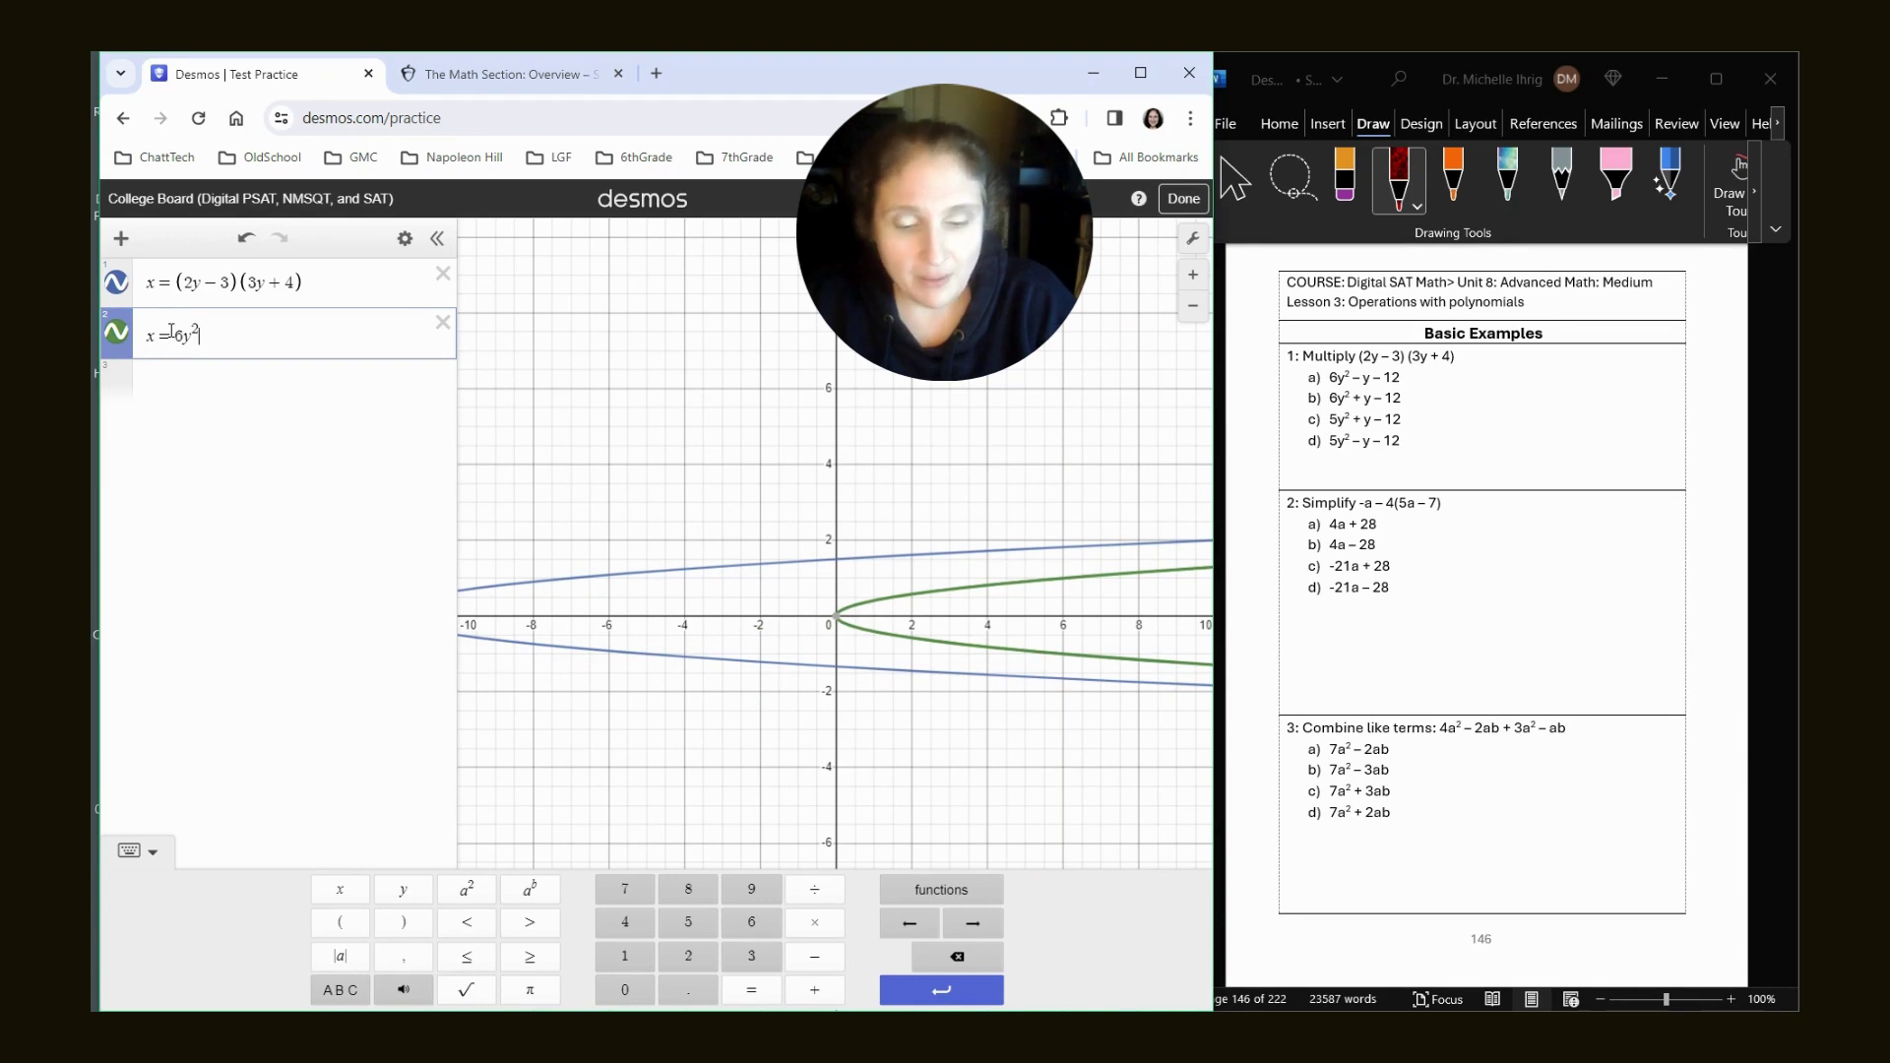
{"action": "type", "text": "- y - 12"}
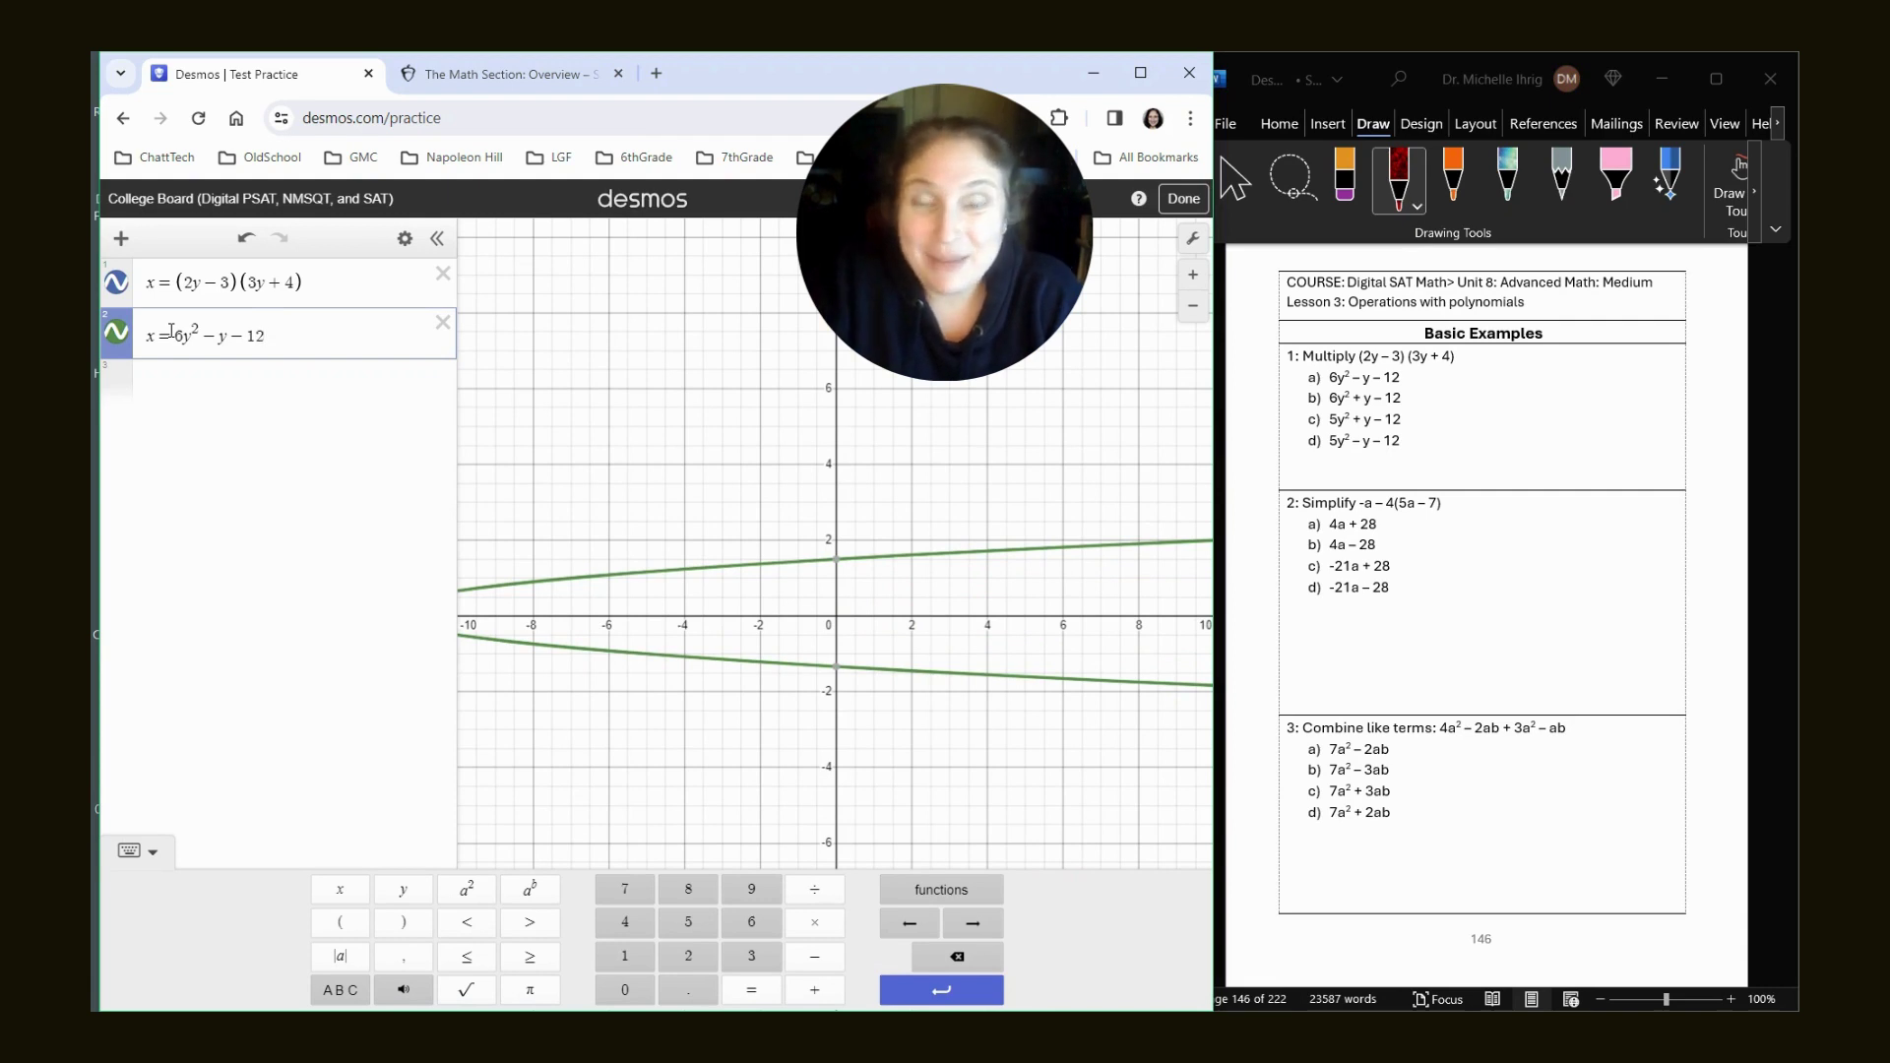
{"action": "scroll", "coordinate": [726, 515], "scroll_direction": "down", "scroll_amount": 3}
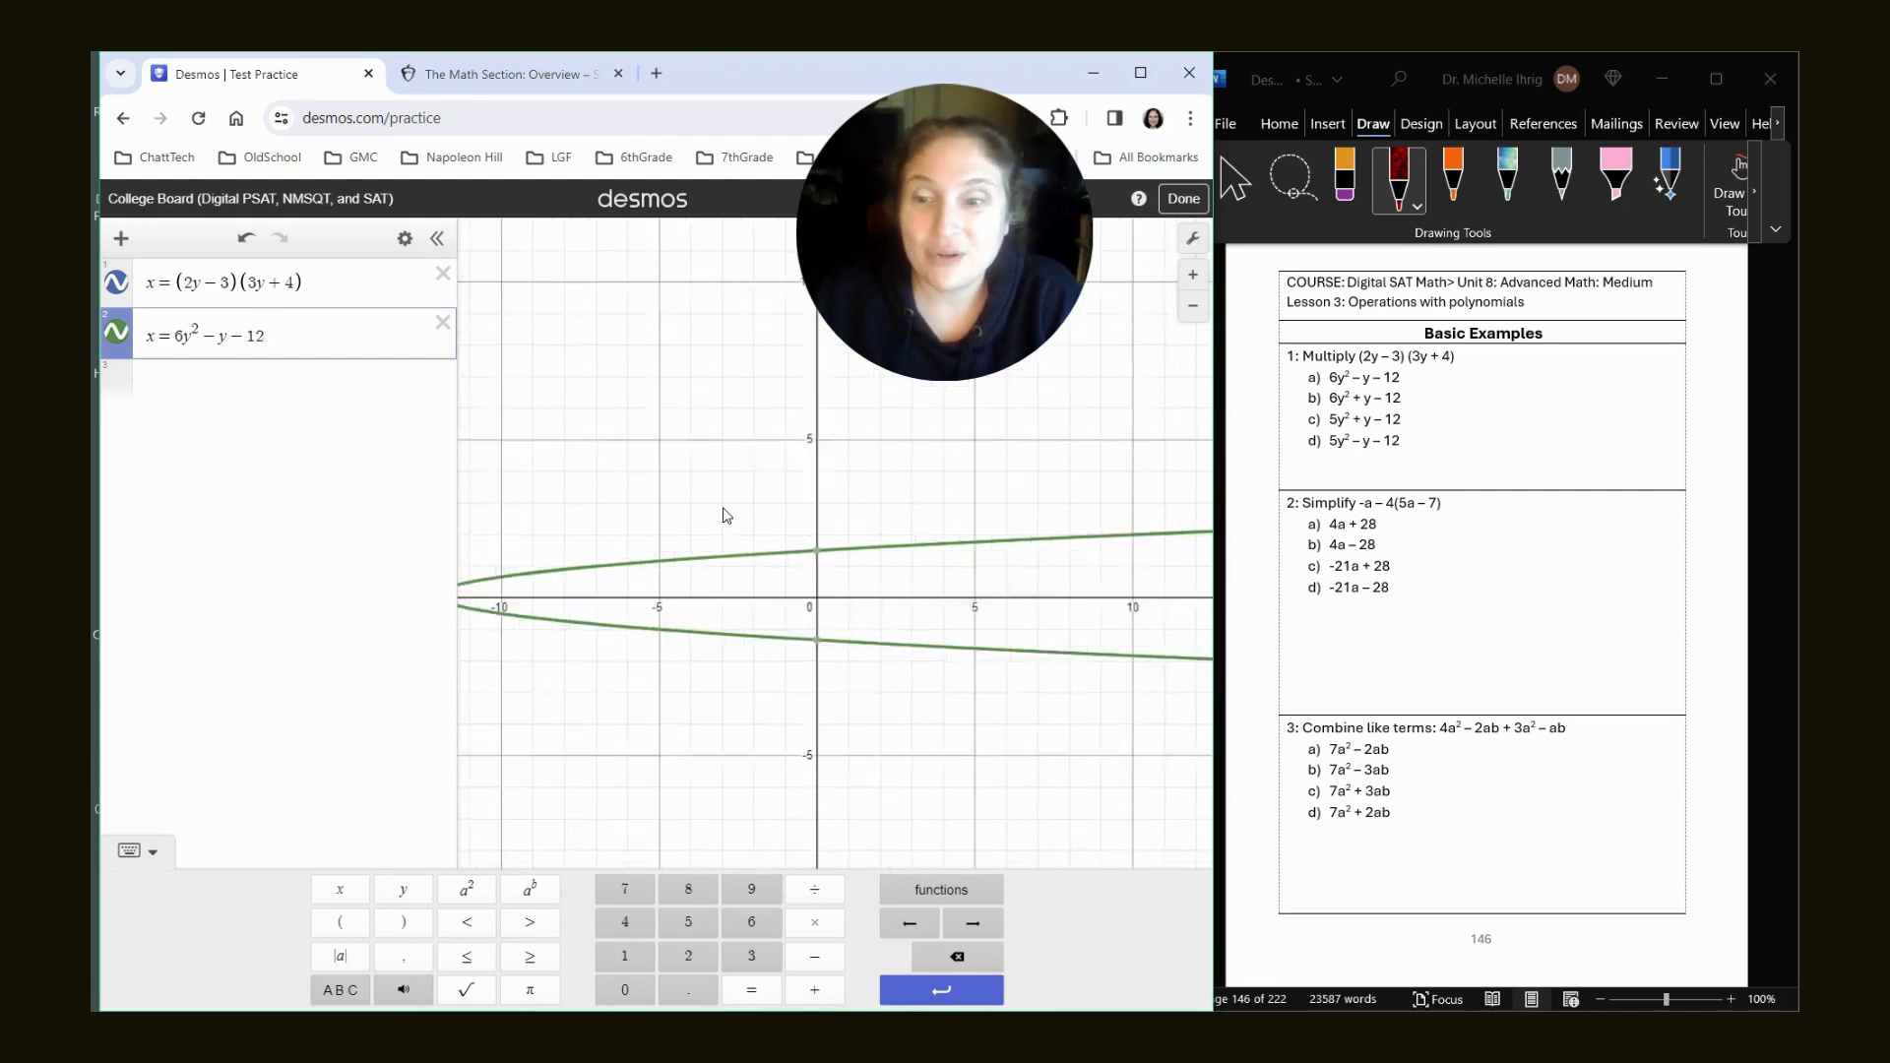
{"action": "scroll", "coordinate": [728, 517], "scroll_direction": "down", "scroll_amount": 1}
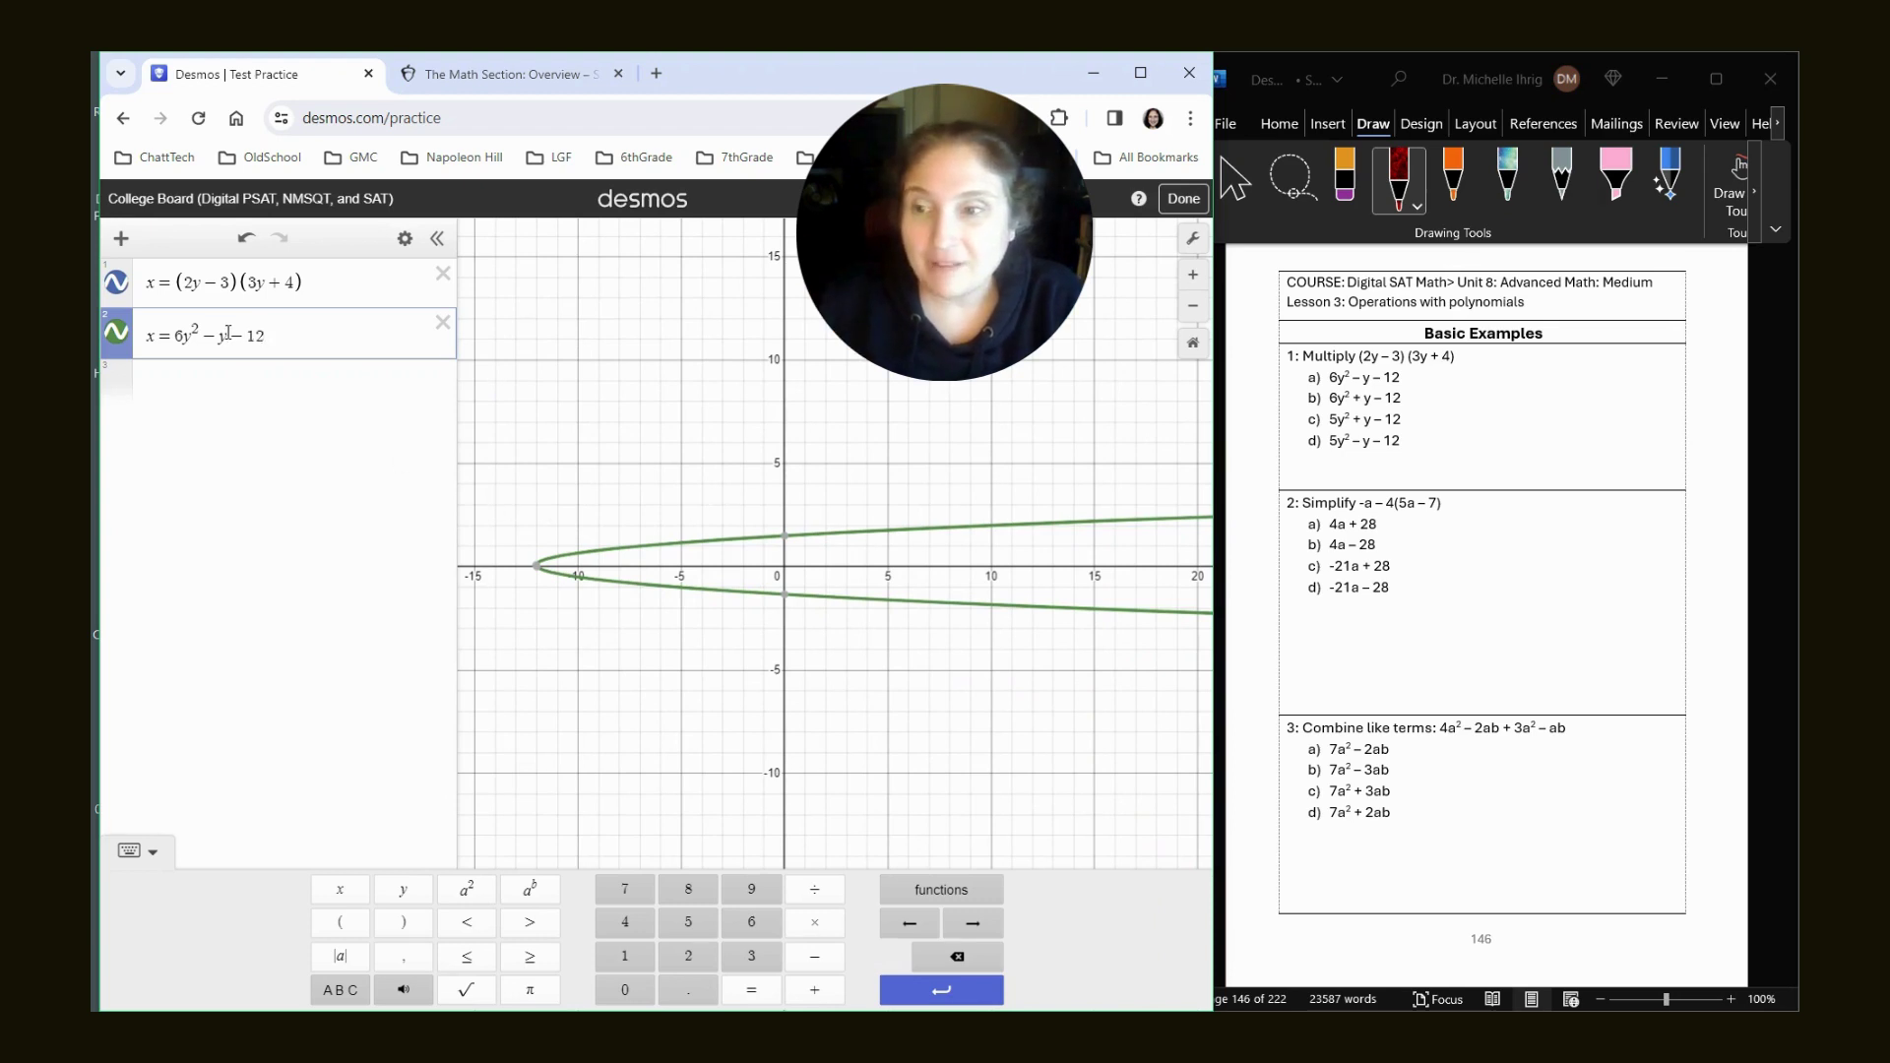
{"action": "left_click_drag", "start_coordinate": [220, 335], "coordinate": [201, 333]}
{"action": "type", "text": "+"}
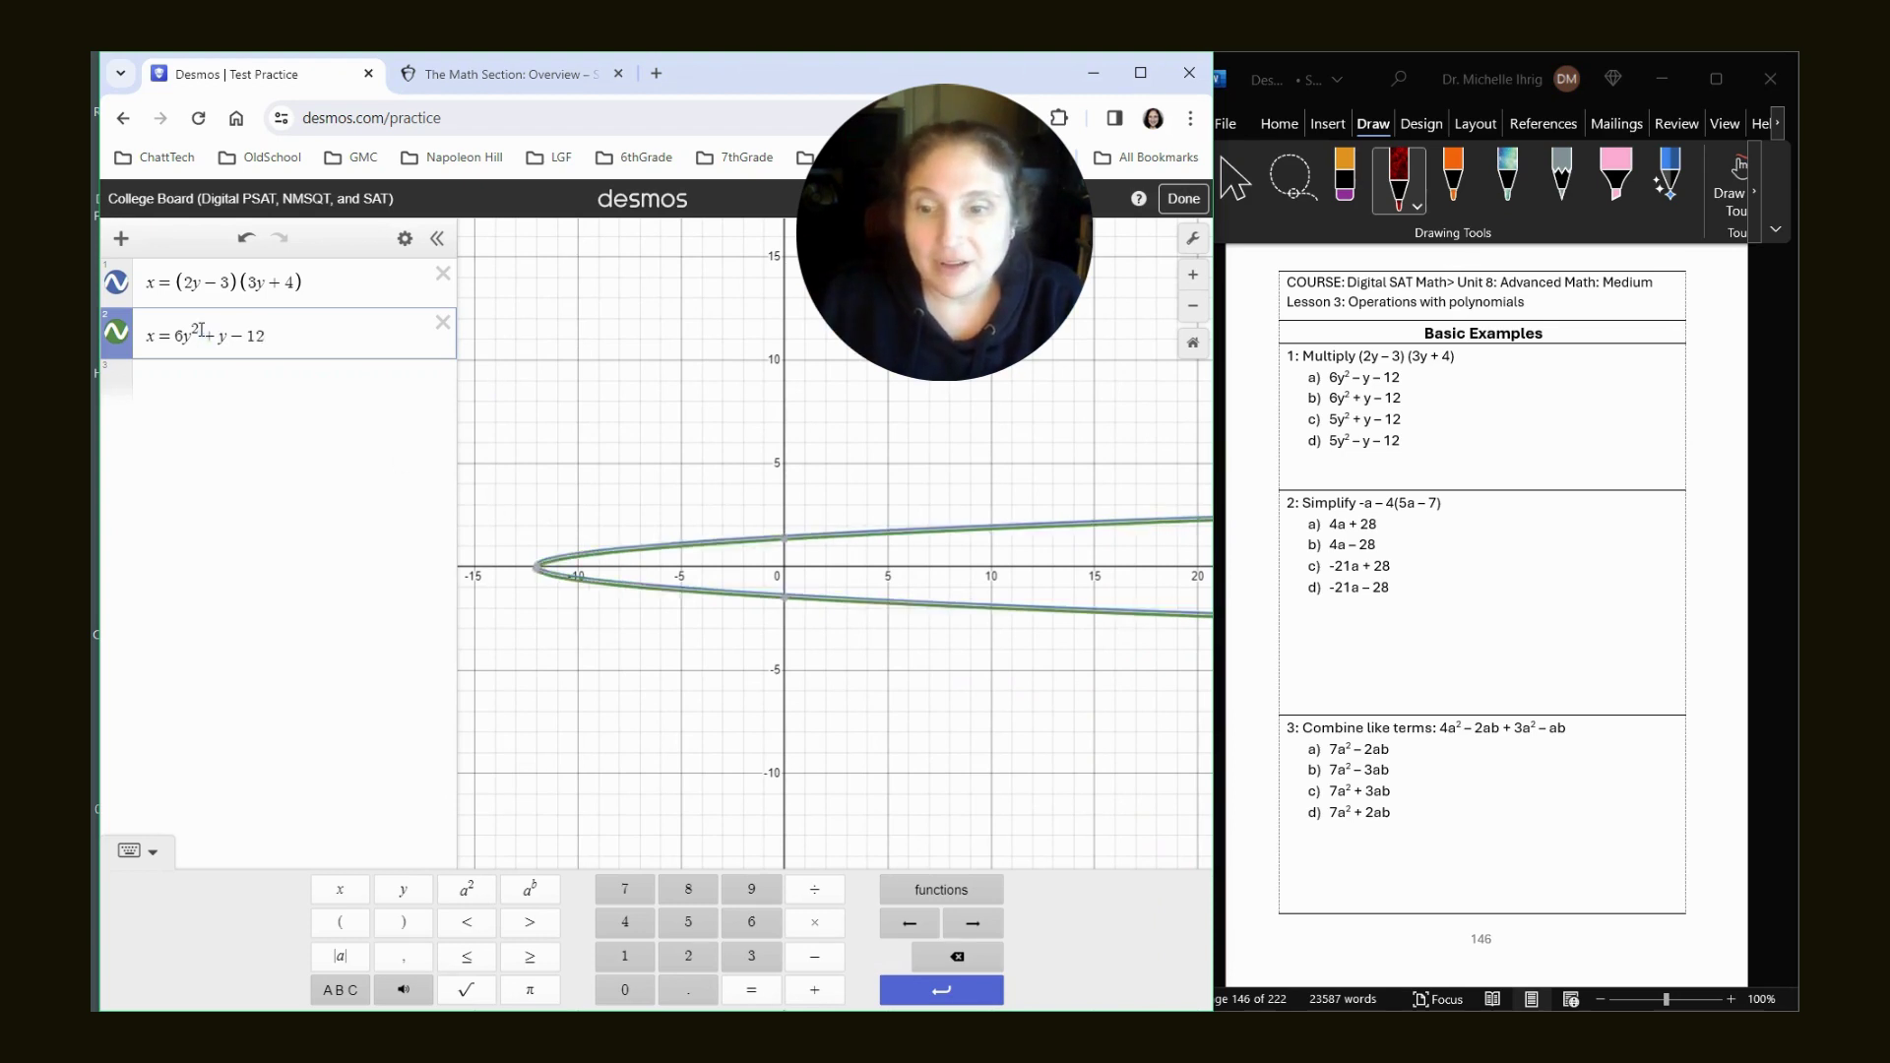
{"action": "scroll", "coordinate": [522, 507], "scroll_direction": "up", "scroll_amount": 6}
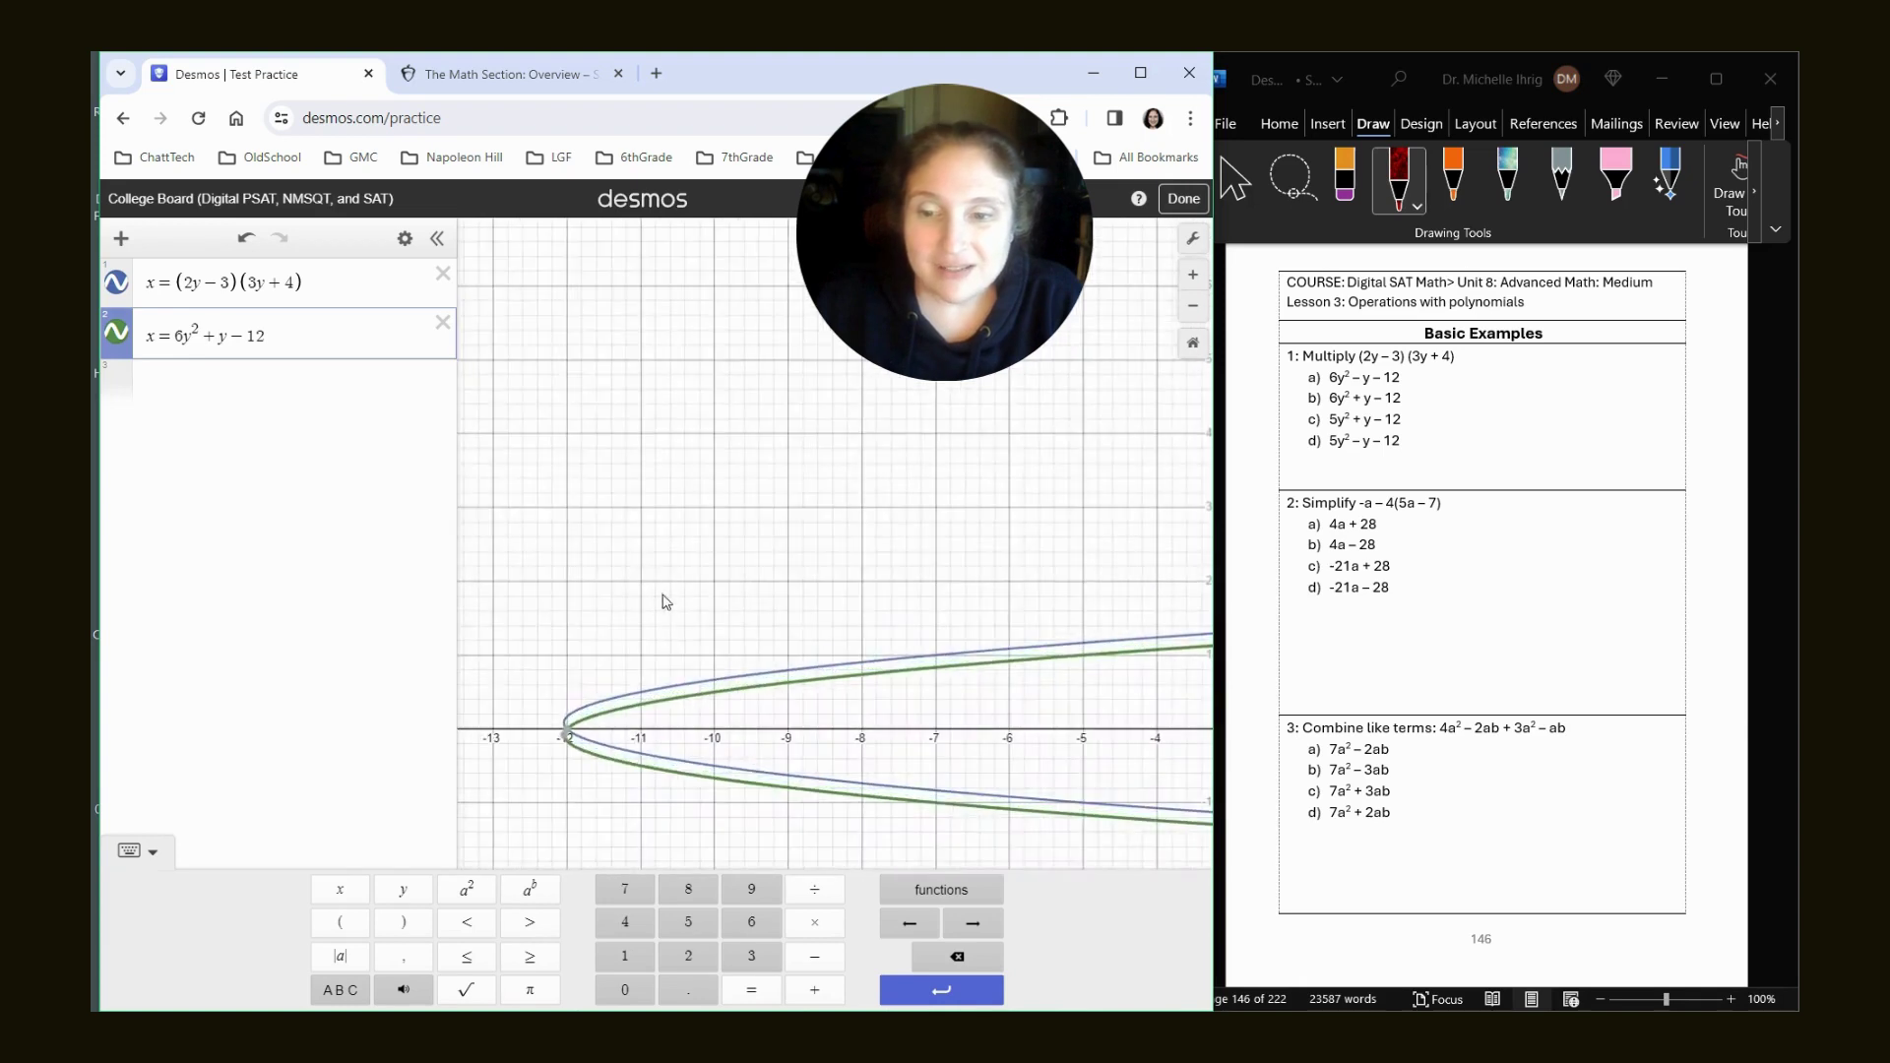
{"action": "left_click_drag", "start_coordinate": [665, 601], "coordinate": [673, 513]}
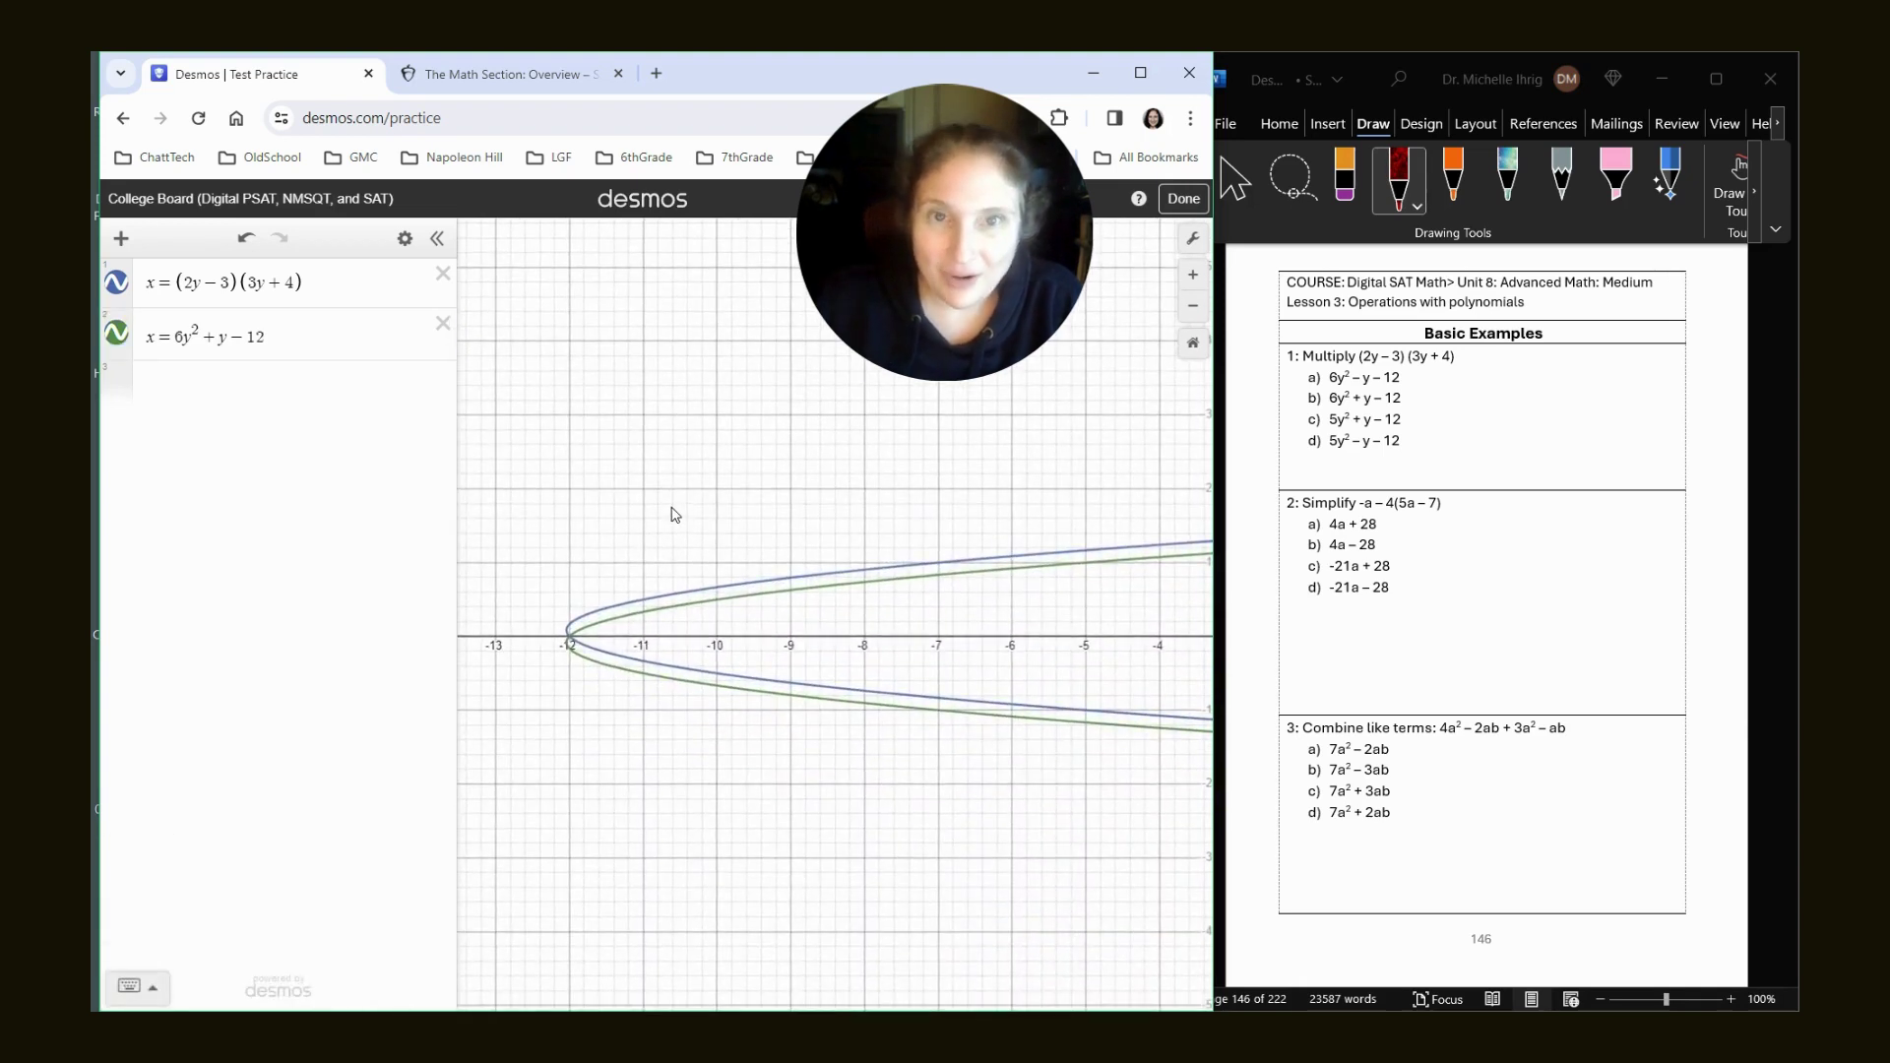
Try 5 and then 6 as the y² coefficient in expression 2.
{"action": "left_click", "coordinate": [182, 336]}
{"action": "key", "text": "Delete"}
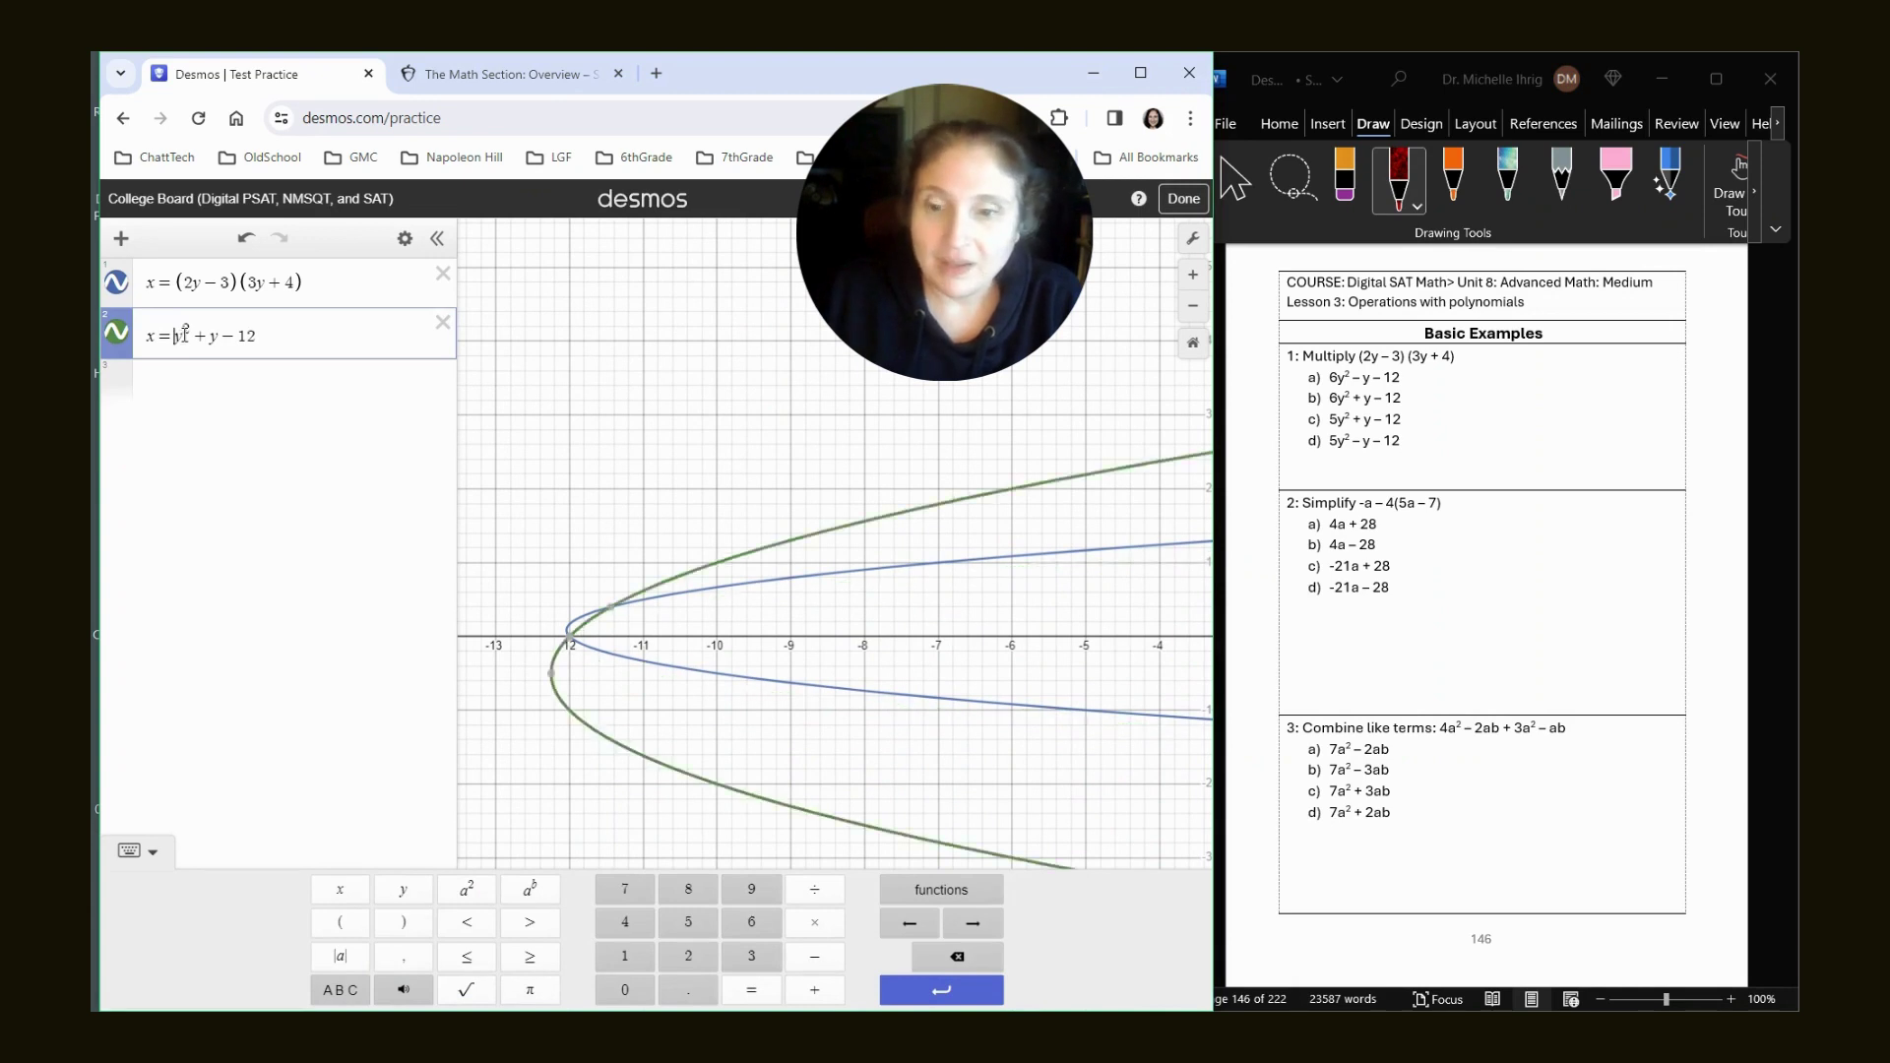
{"action": "type", "text": "5"}
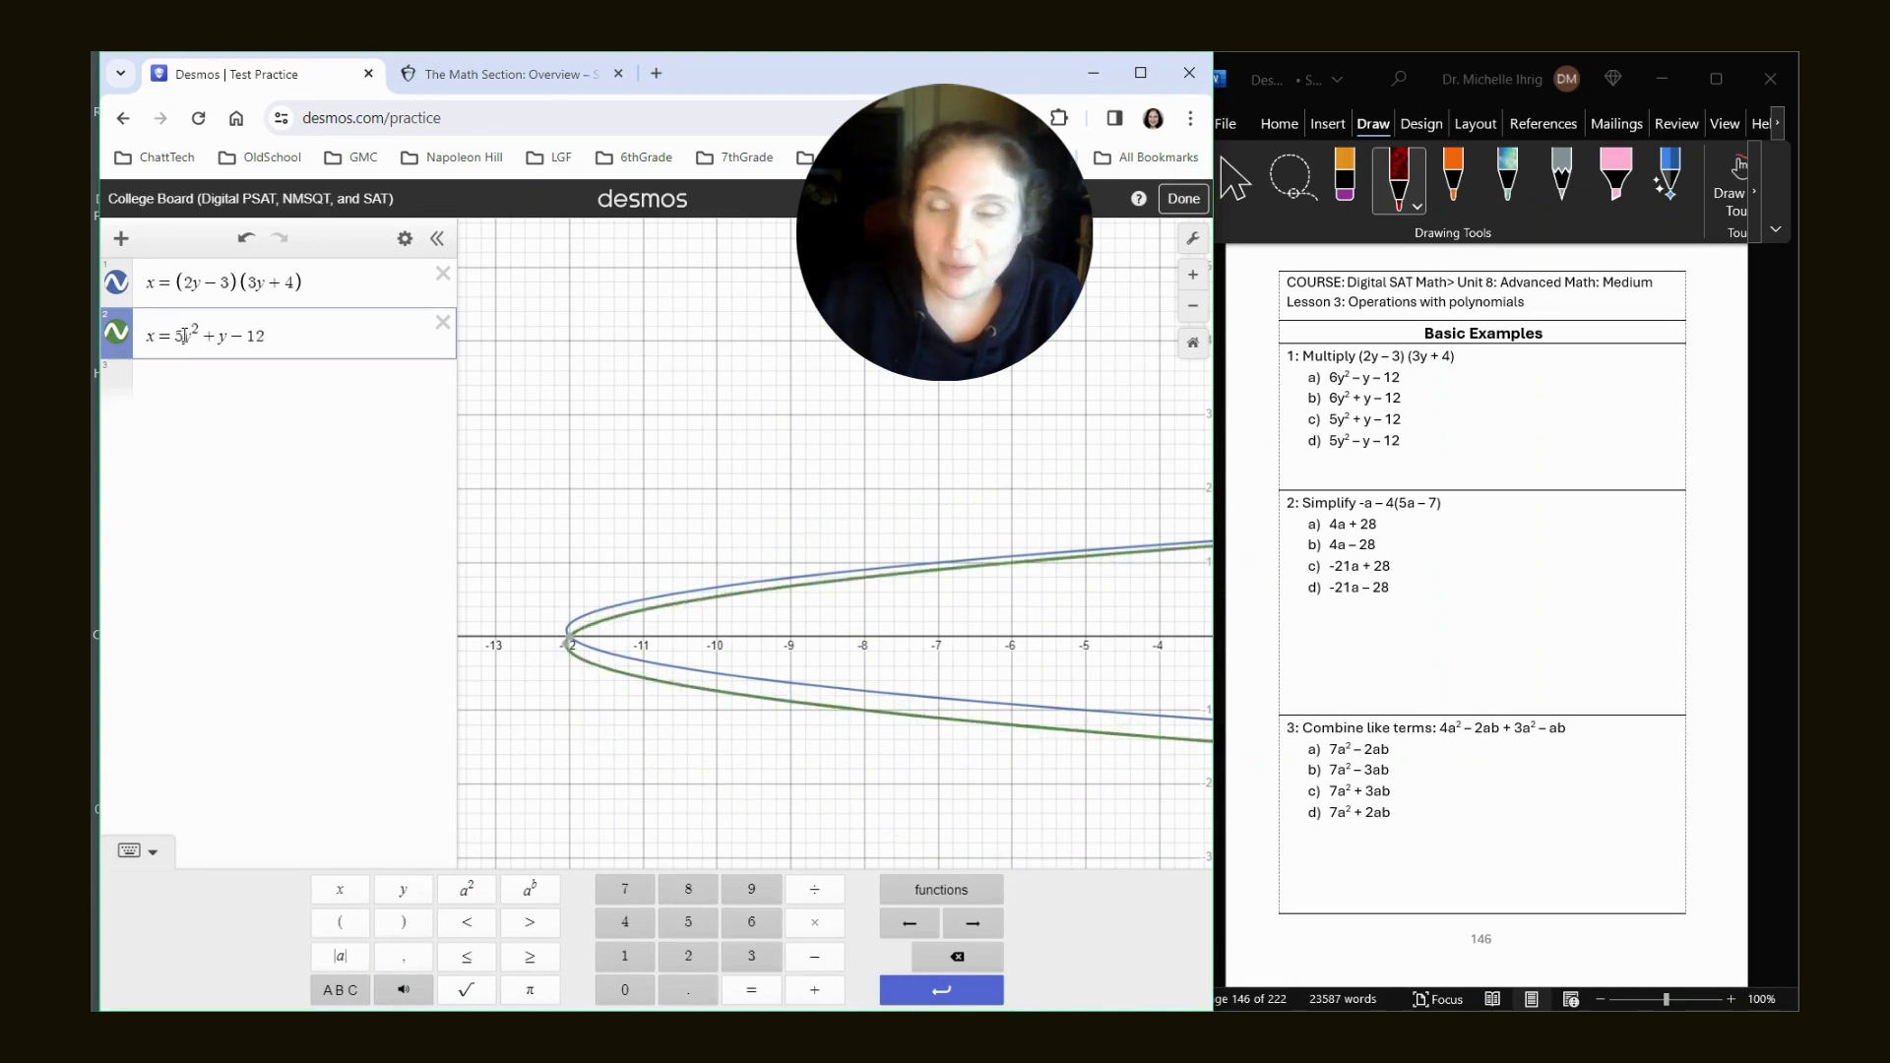
{"action": "key", "text": "BackSpace"}
{"action": "type", "text": "6"}
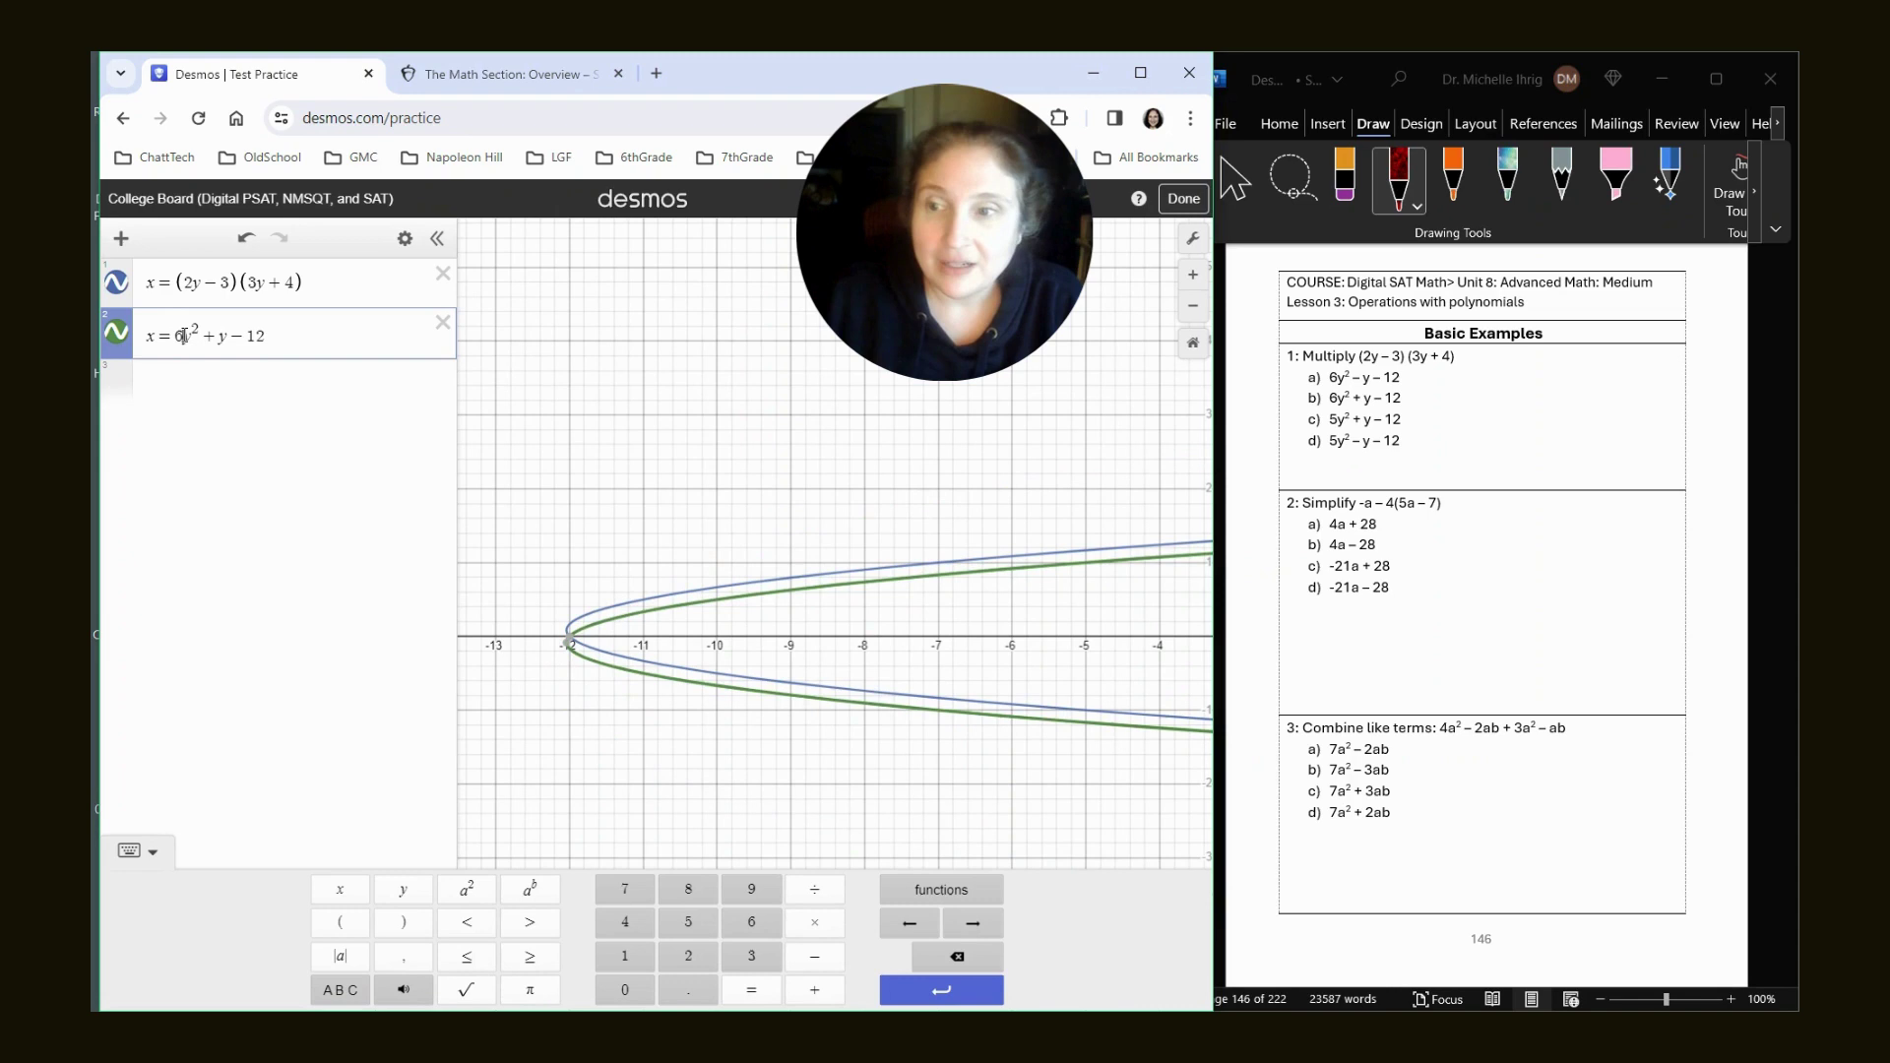
{"action": "left_click", "coordinate": [216, 339]}
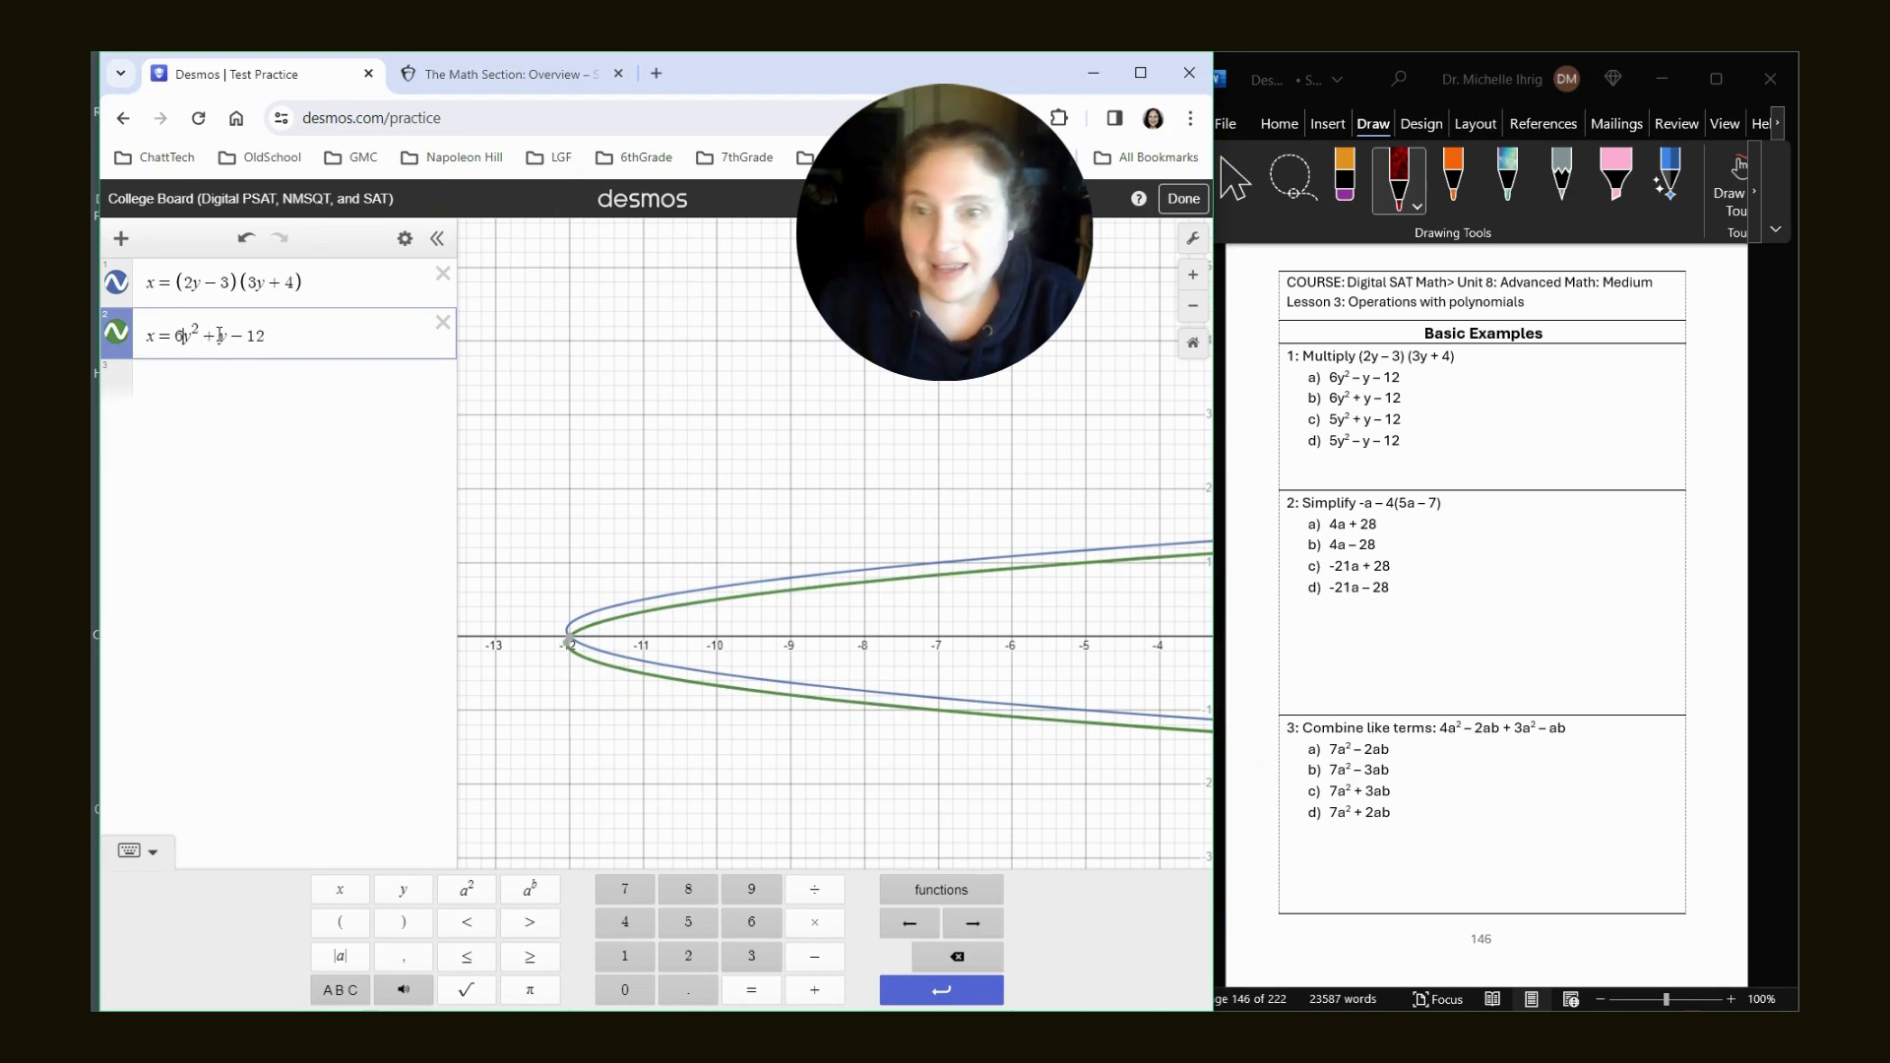
Restore 6y² − y − 12, circle answer a) for question 1 in red, and delete that expression.
{"action": "key", "text": "BackSpace"}
{"action": "type", "text": "-"}
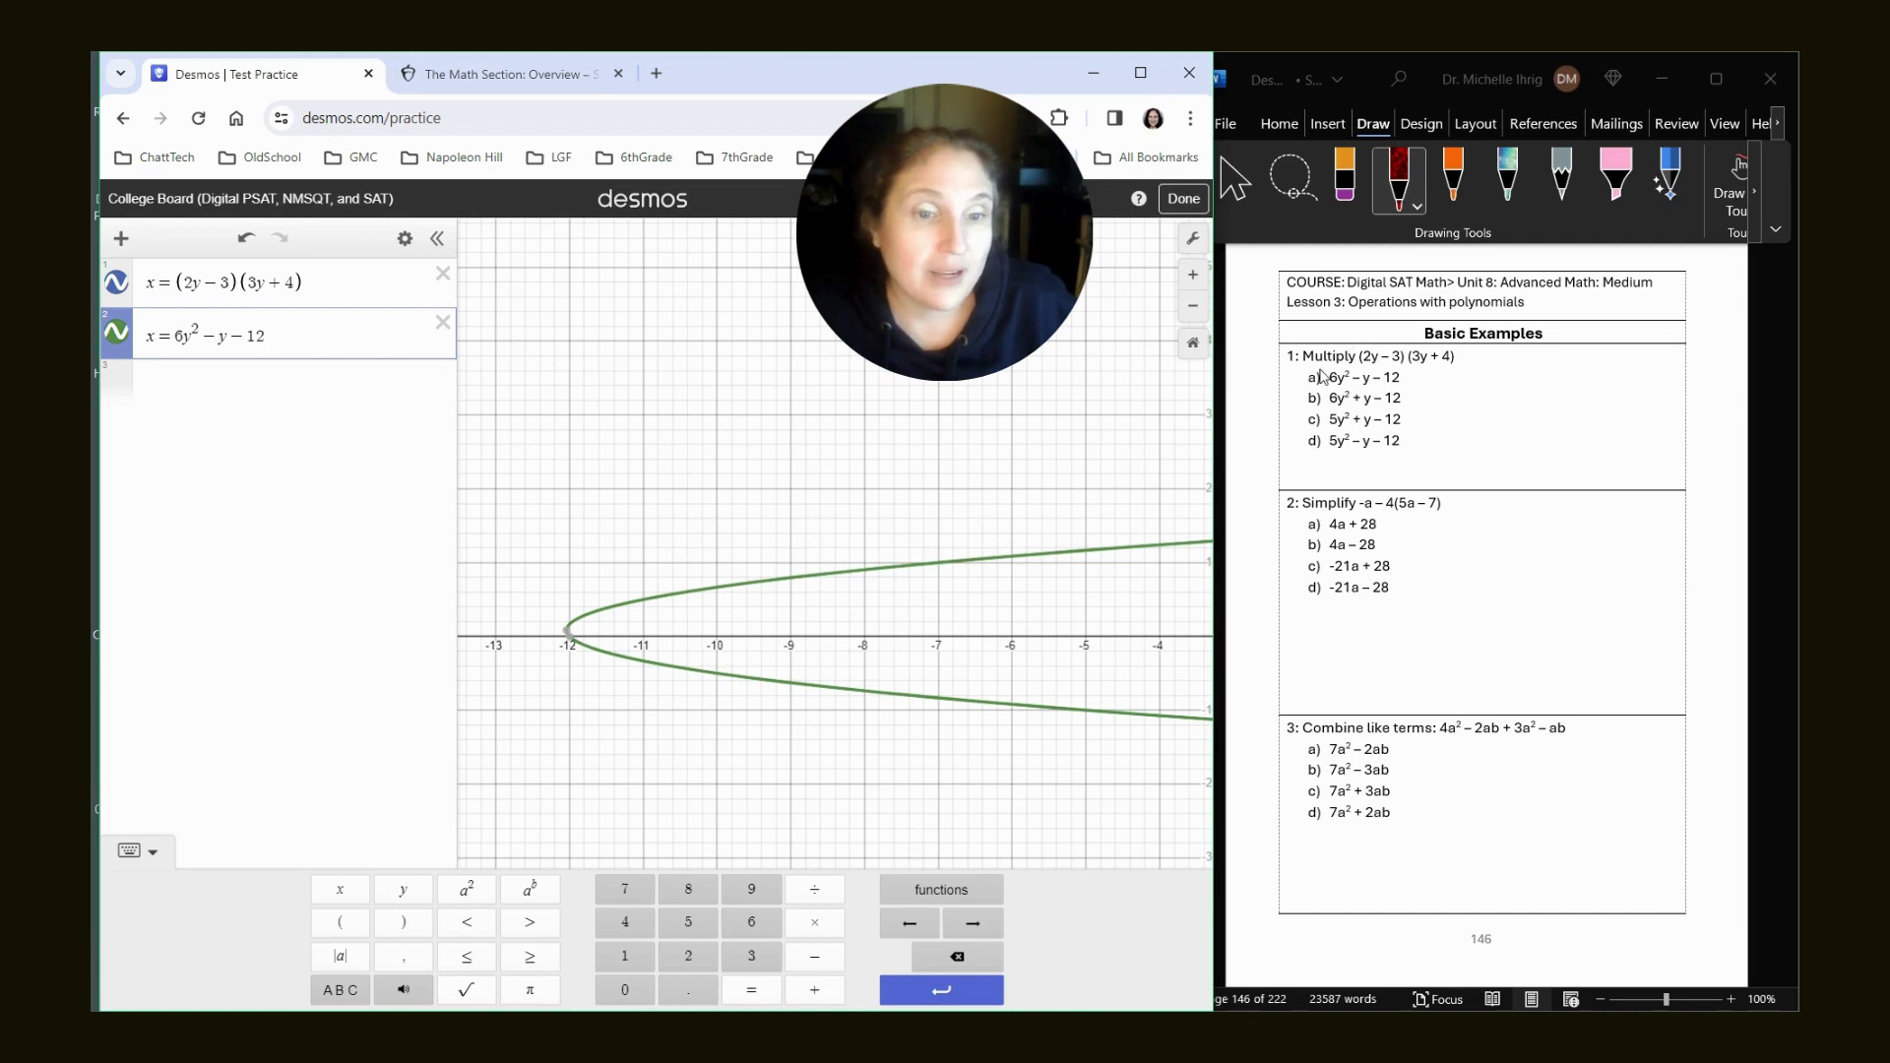
{"action": "mouse_move", "coordinate": [1319, 369]}
{"action": "left_mouse_down"}
{"action": "mouse_move", "coordinate": [1296, 381]}
{"action": "mouse_move", "coordinate": [1322, 374]}
{"action": "left_mouse_up"}
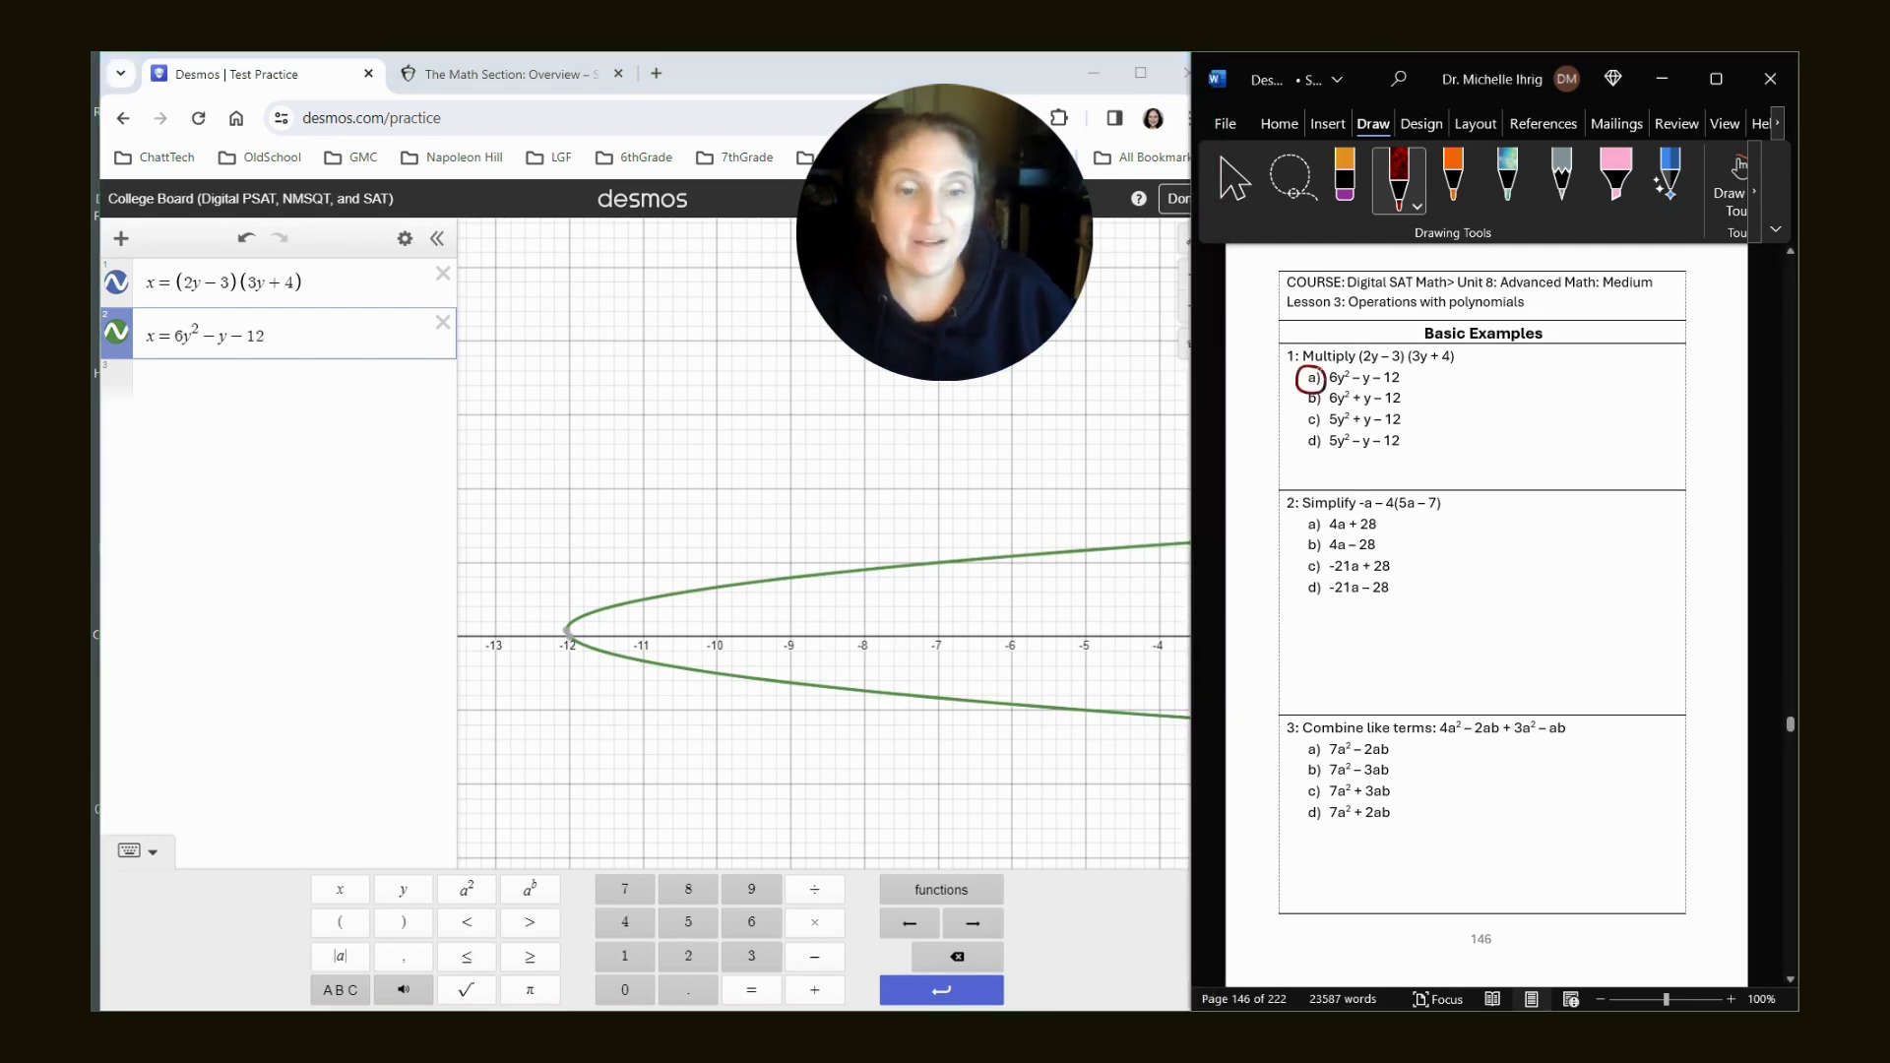
{"action": "left_click", "coordinate": [443, 321]}
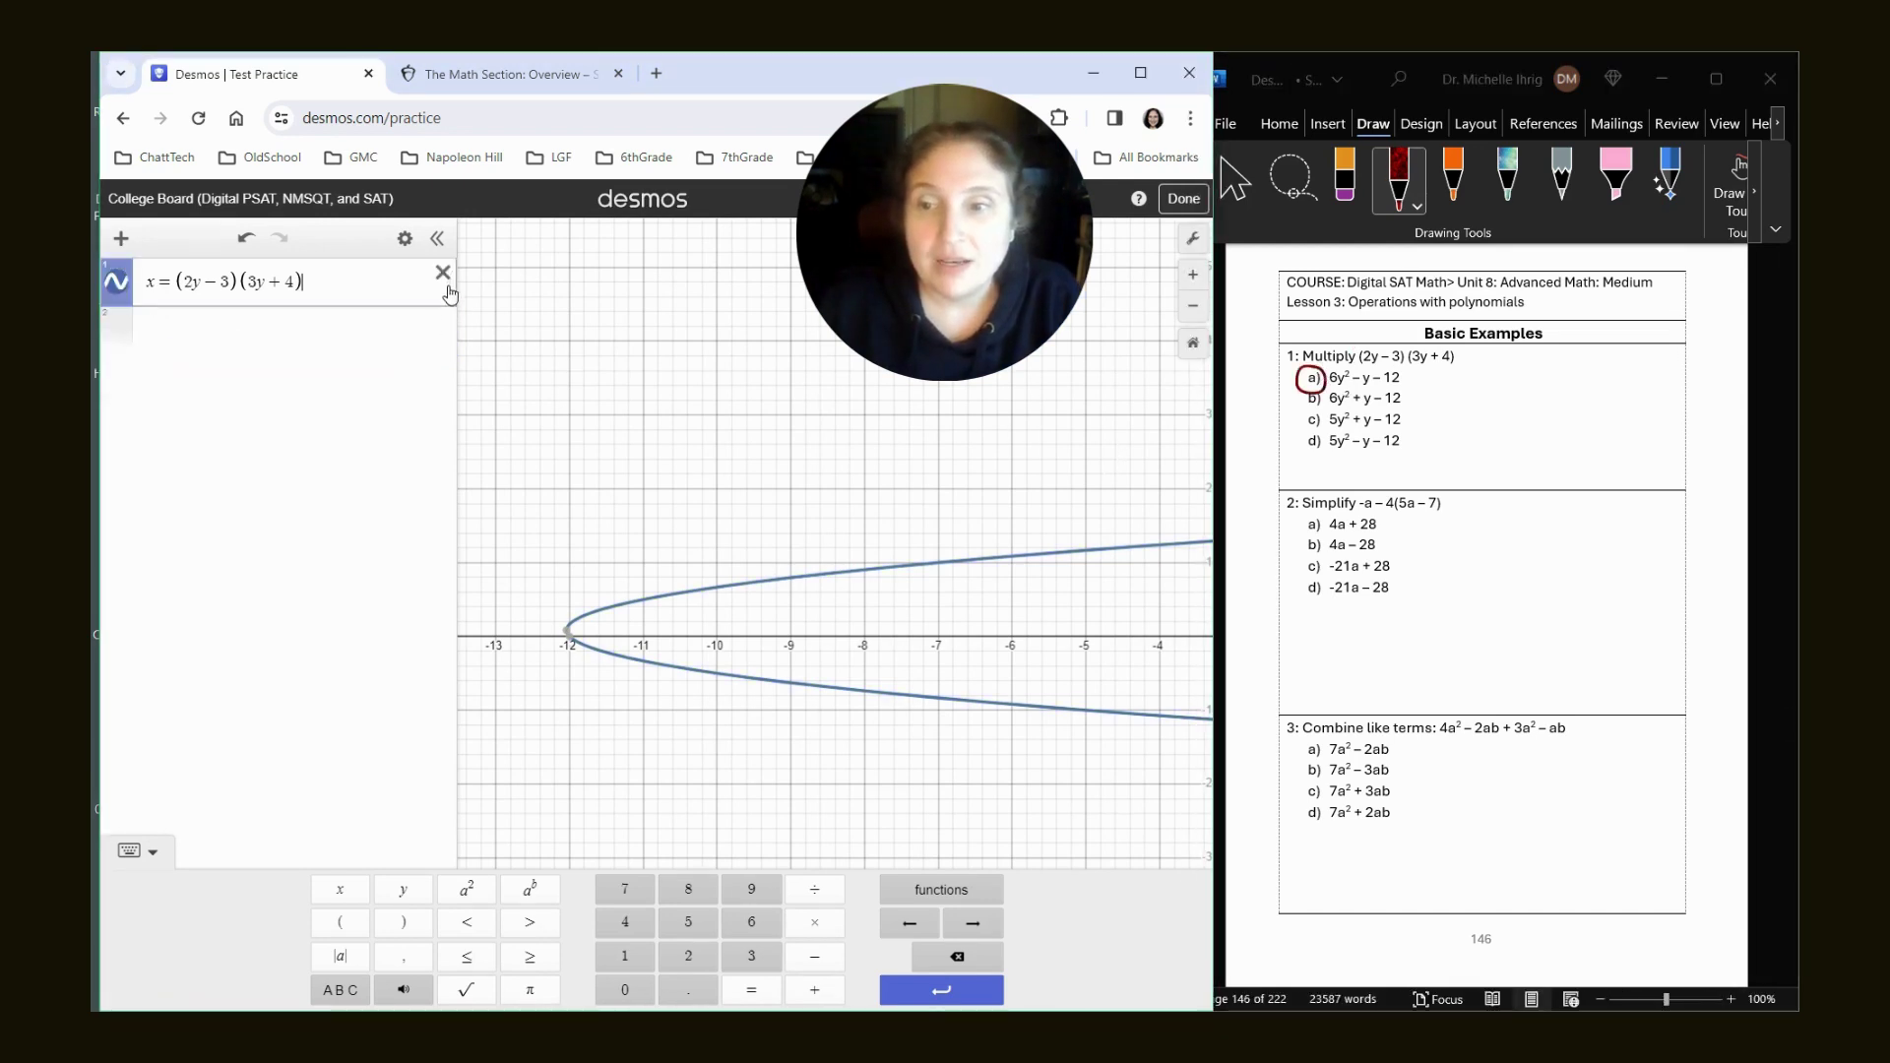
Remove the (2y − 3)(3y + 4) expression, enter −a − 4(5a − 7), and add a slider for a.
{"action": "left_click", "coordinate": [443, 274]}
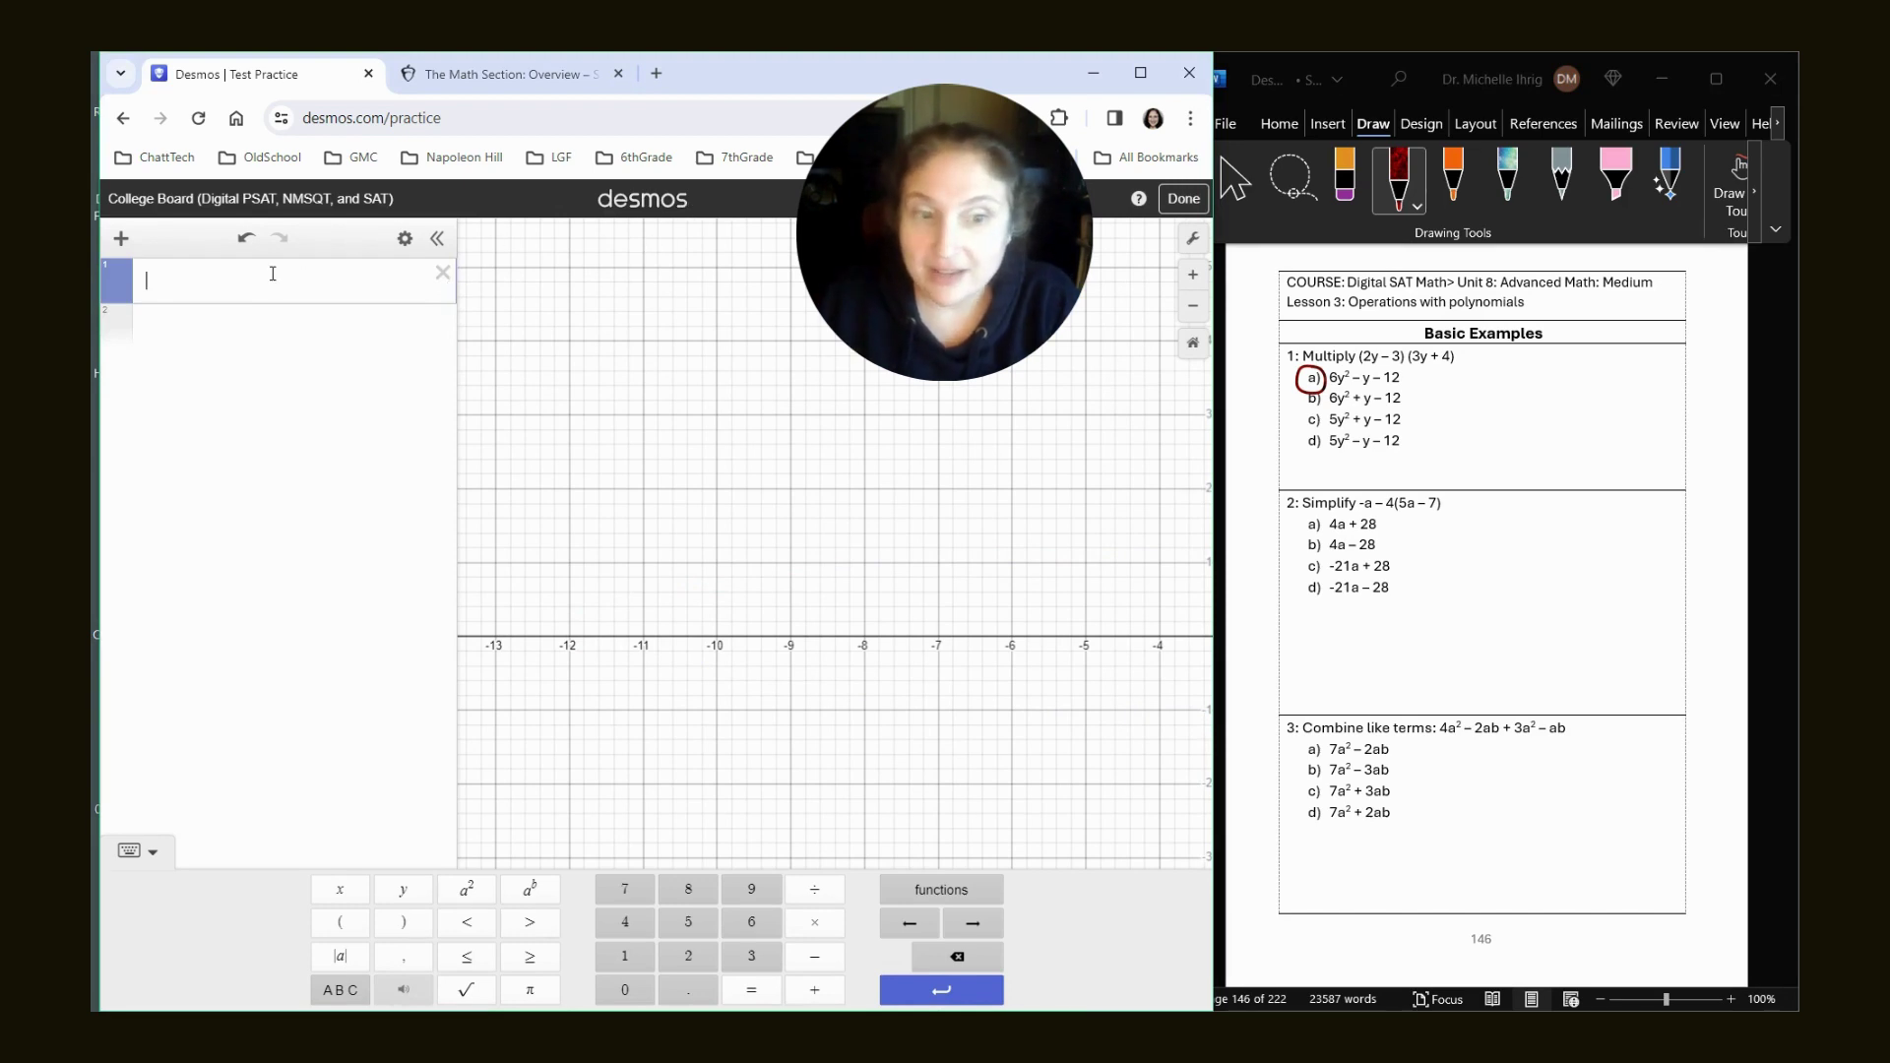
{"action": "type", "text": "-a-"}
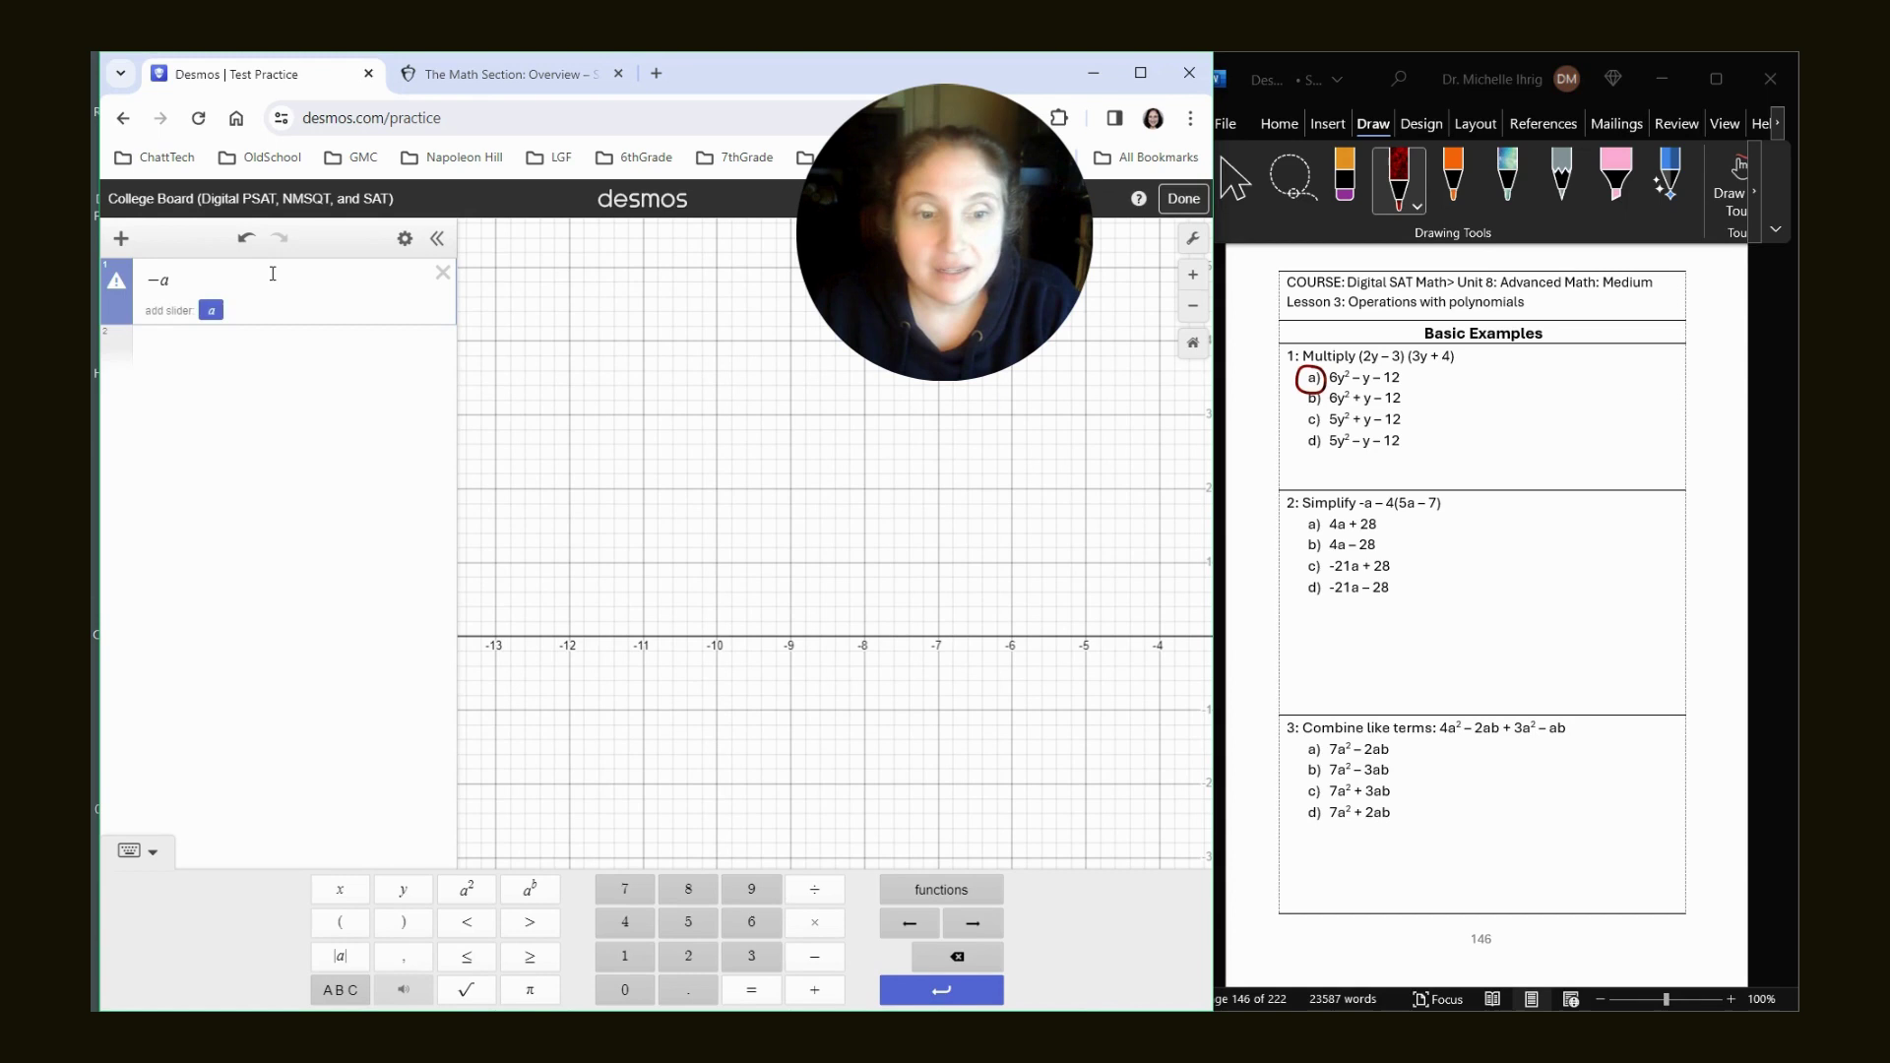
{"action": "type", "text": "4("}
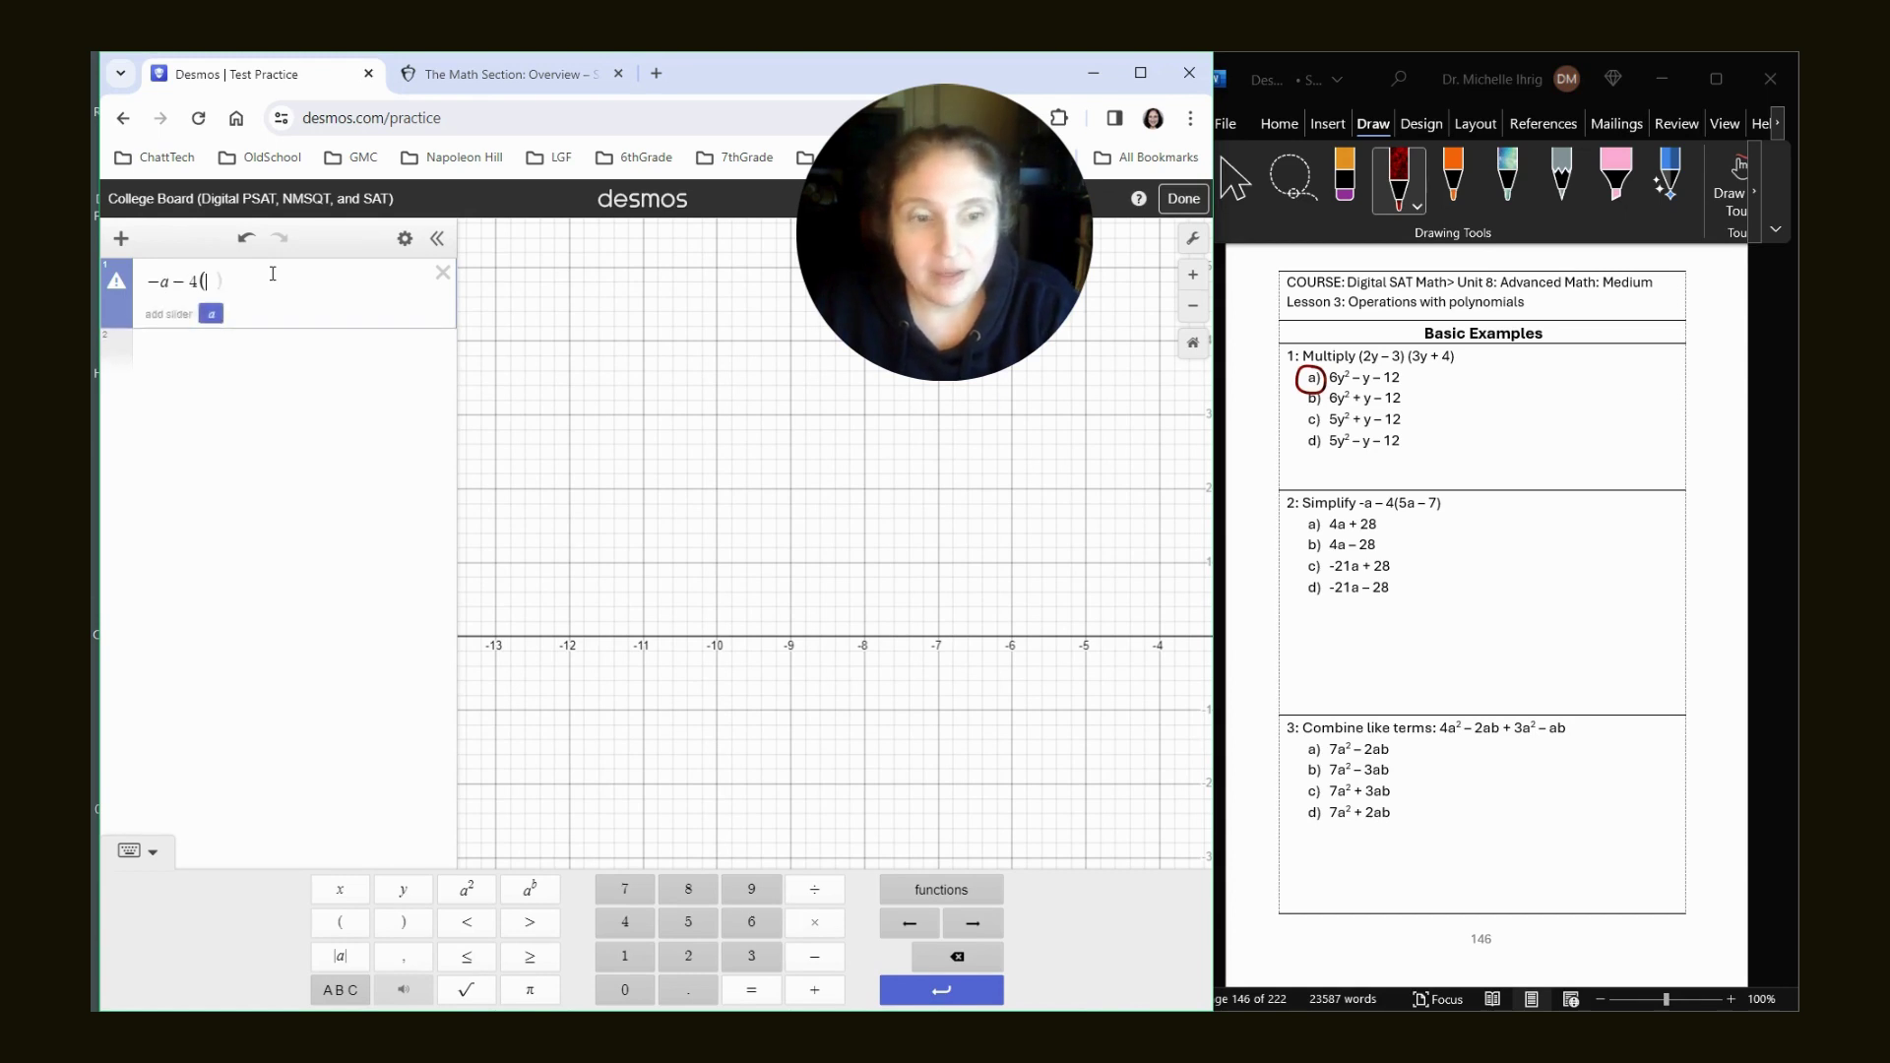
{"action": "type", "text": "5a-7"}
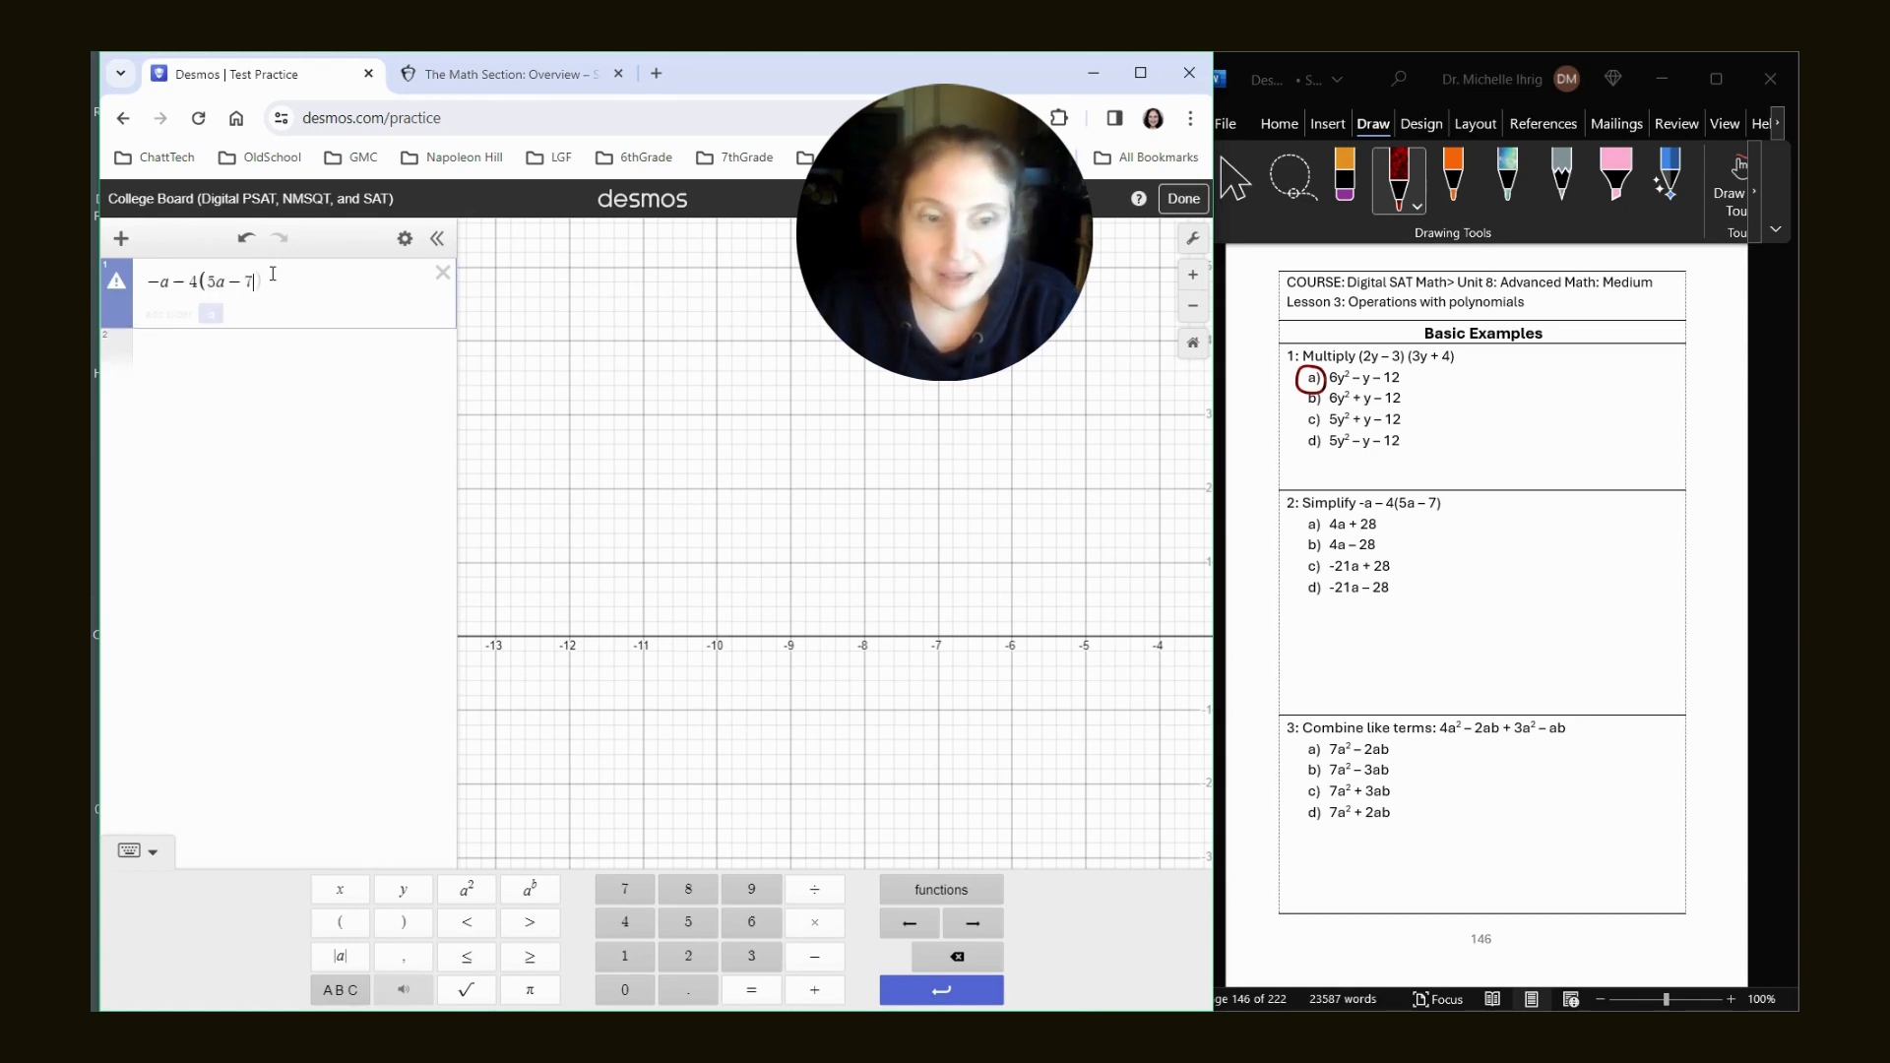
{"action": "type", "text": ")"}
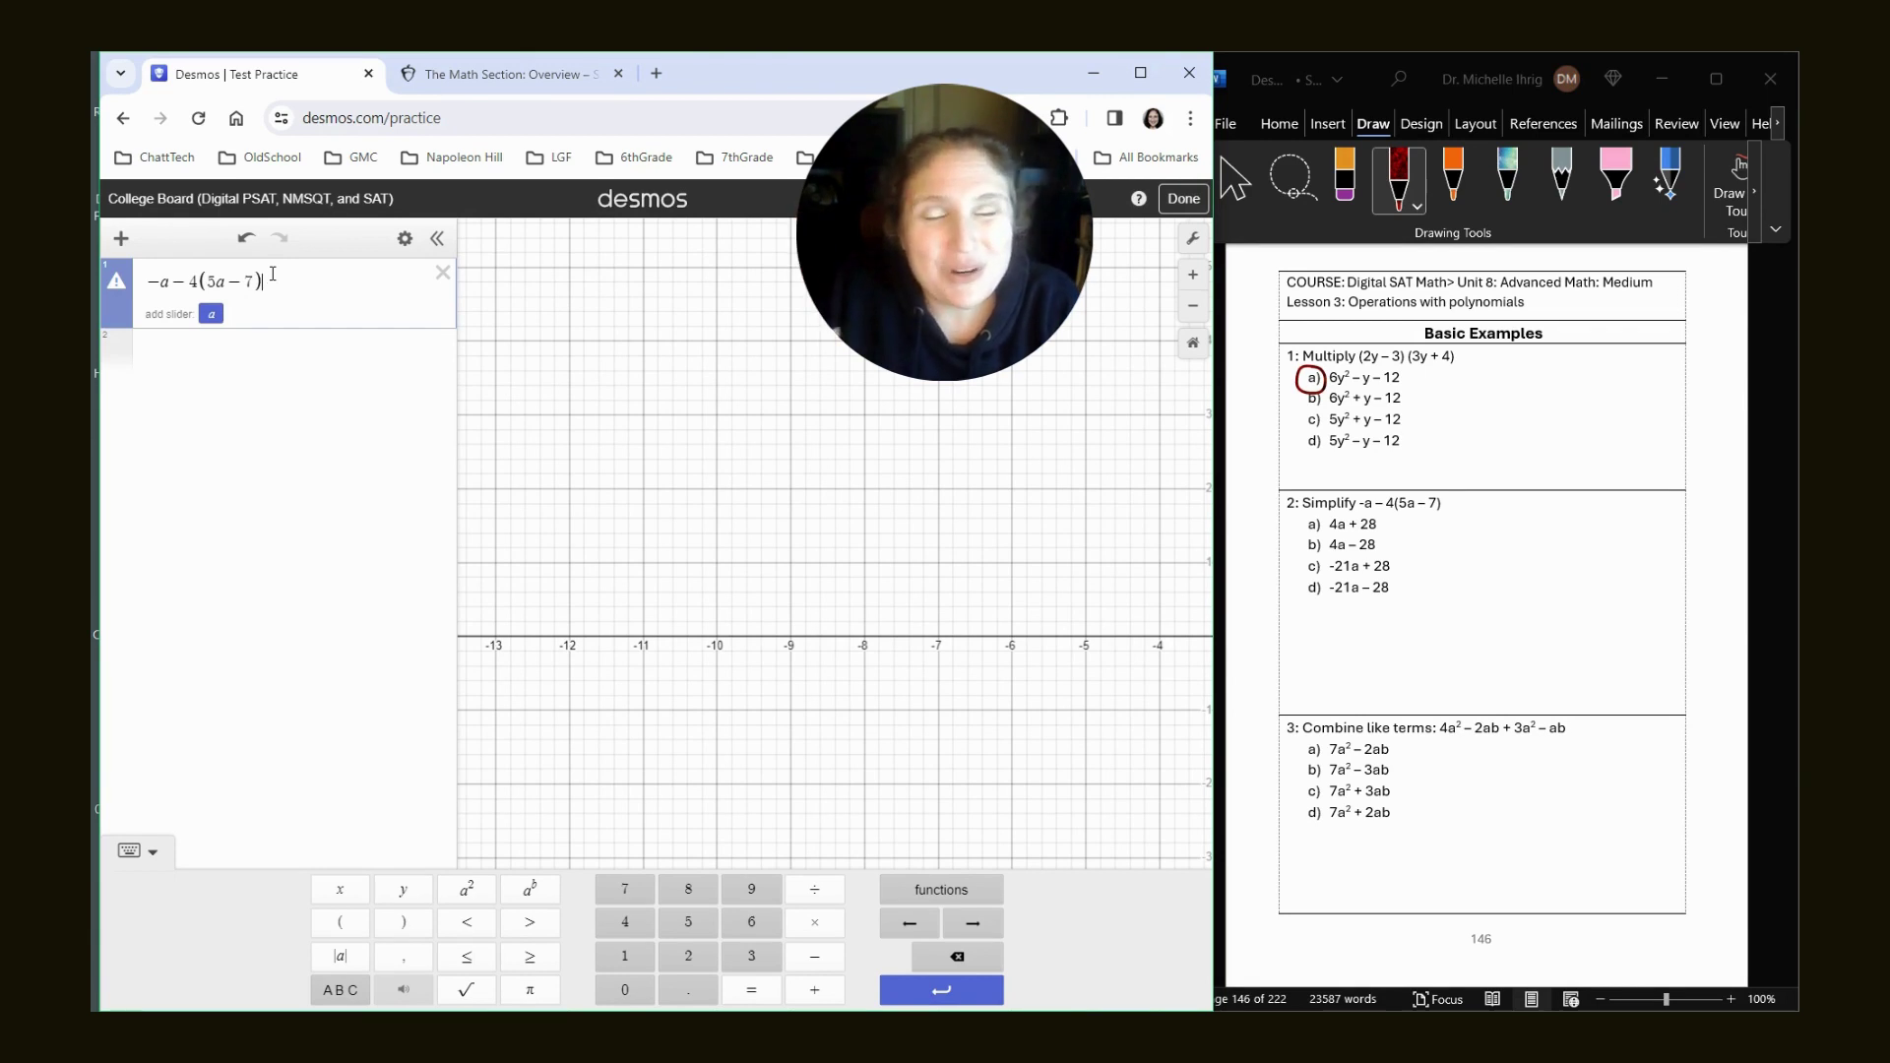
{"action": "left_click", "coordinate": [210, 313]}
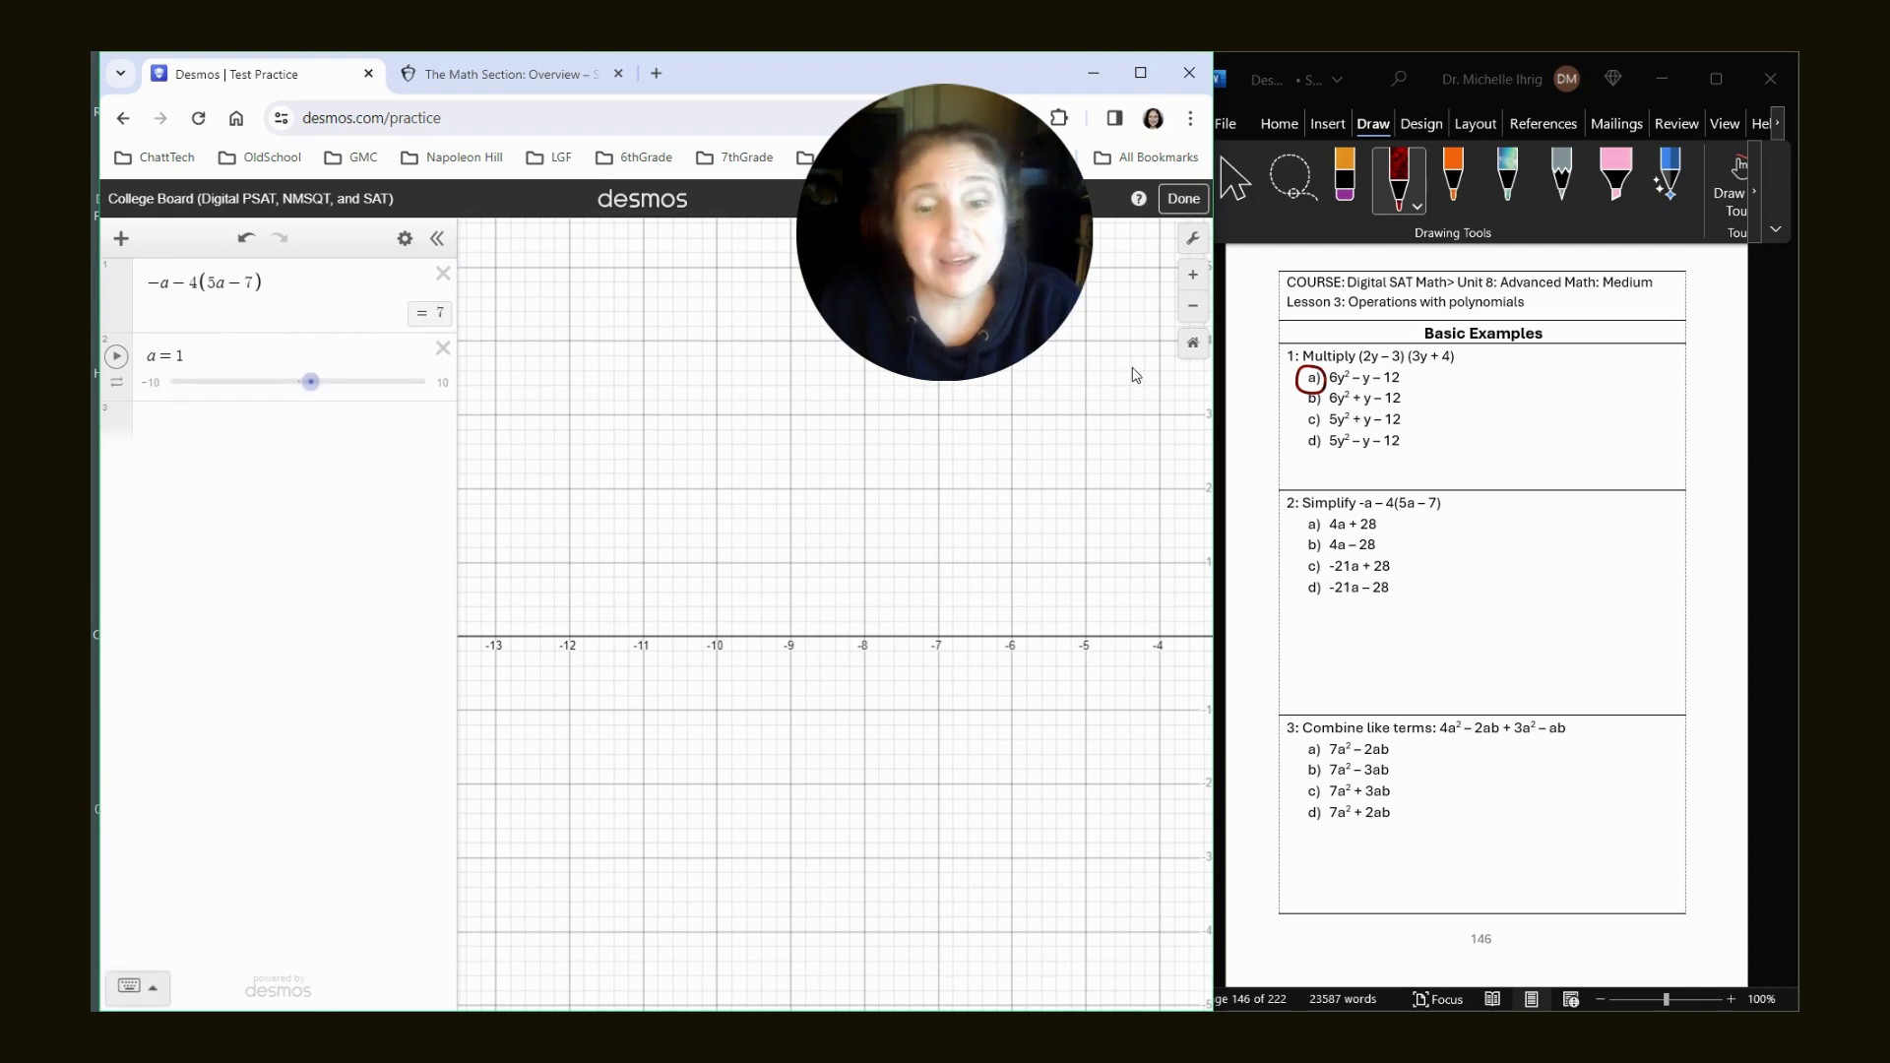
Reset the graph view and set the a slider to 6, giving −98.
{"action": "left_click", "coordinate": [1193, 344]}
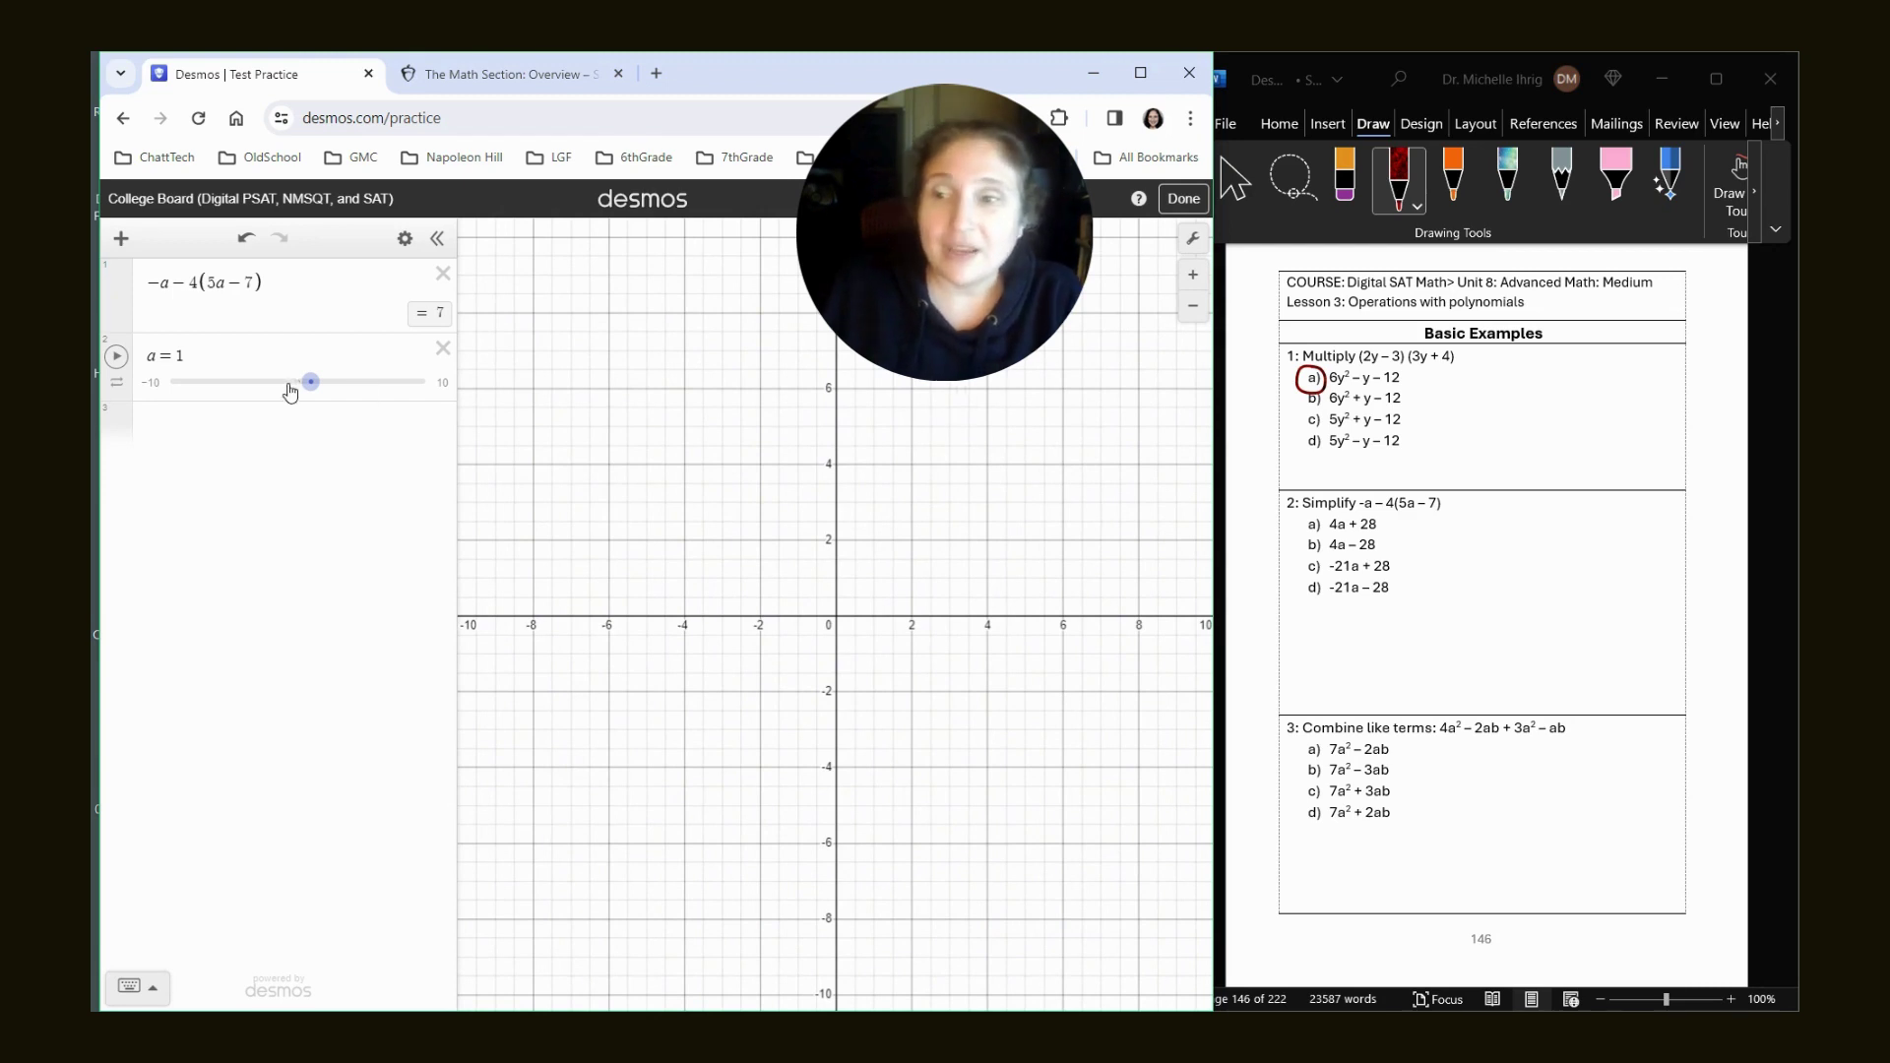
{"action": "left_click_drag", "start_coordinate": [311, 384], "coordinate": [379, 403]}
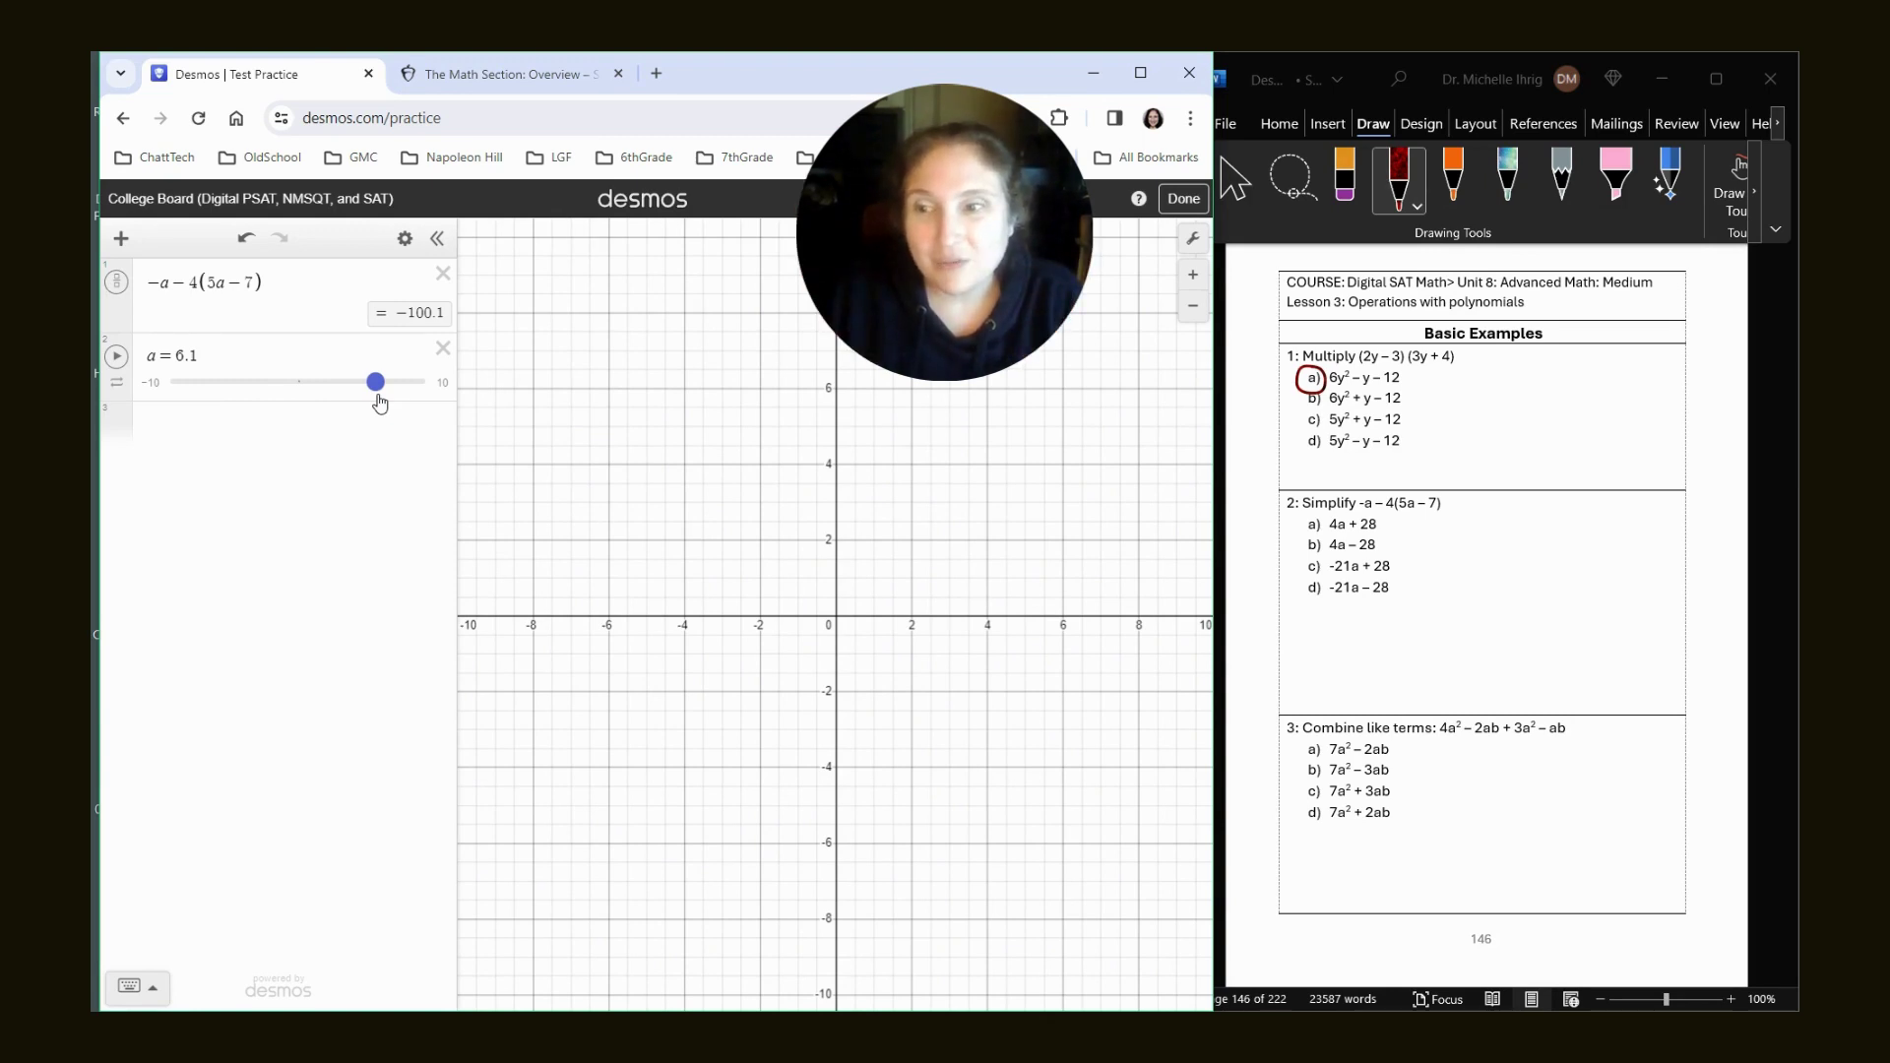
{"action": "left_click_drag", "start_coordinate": [378, 401], "coordinate": [376, 399]}
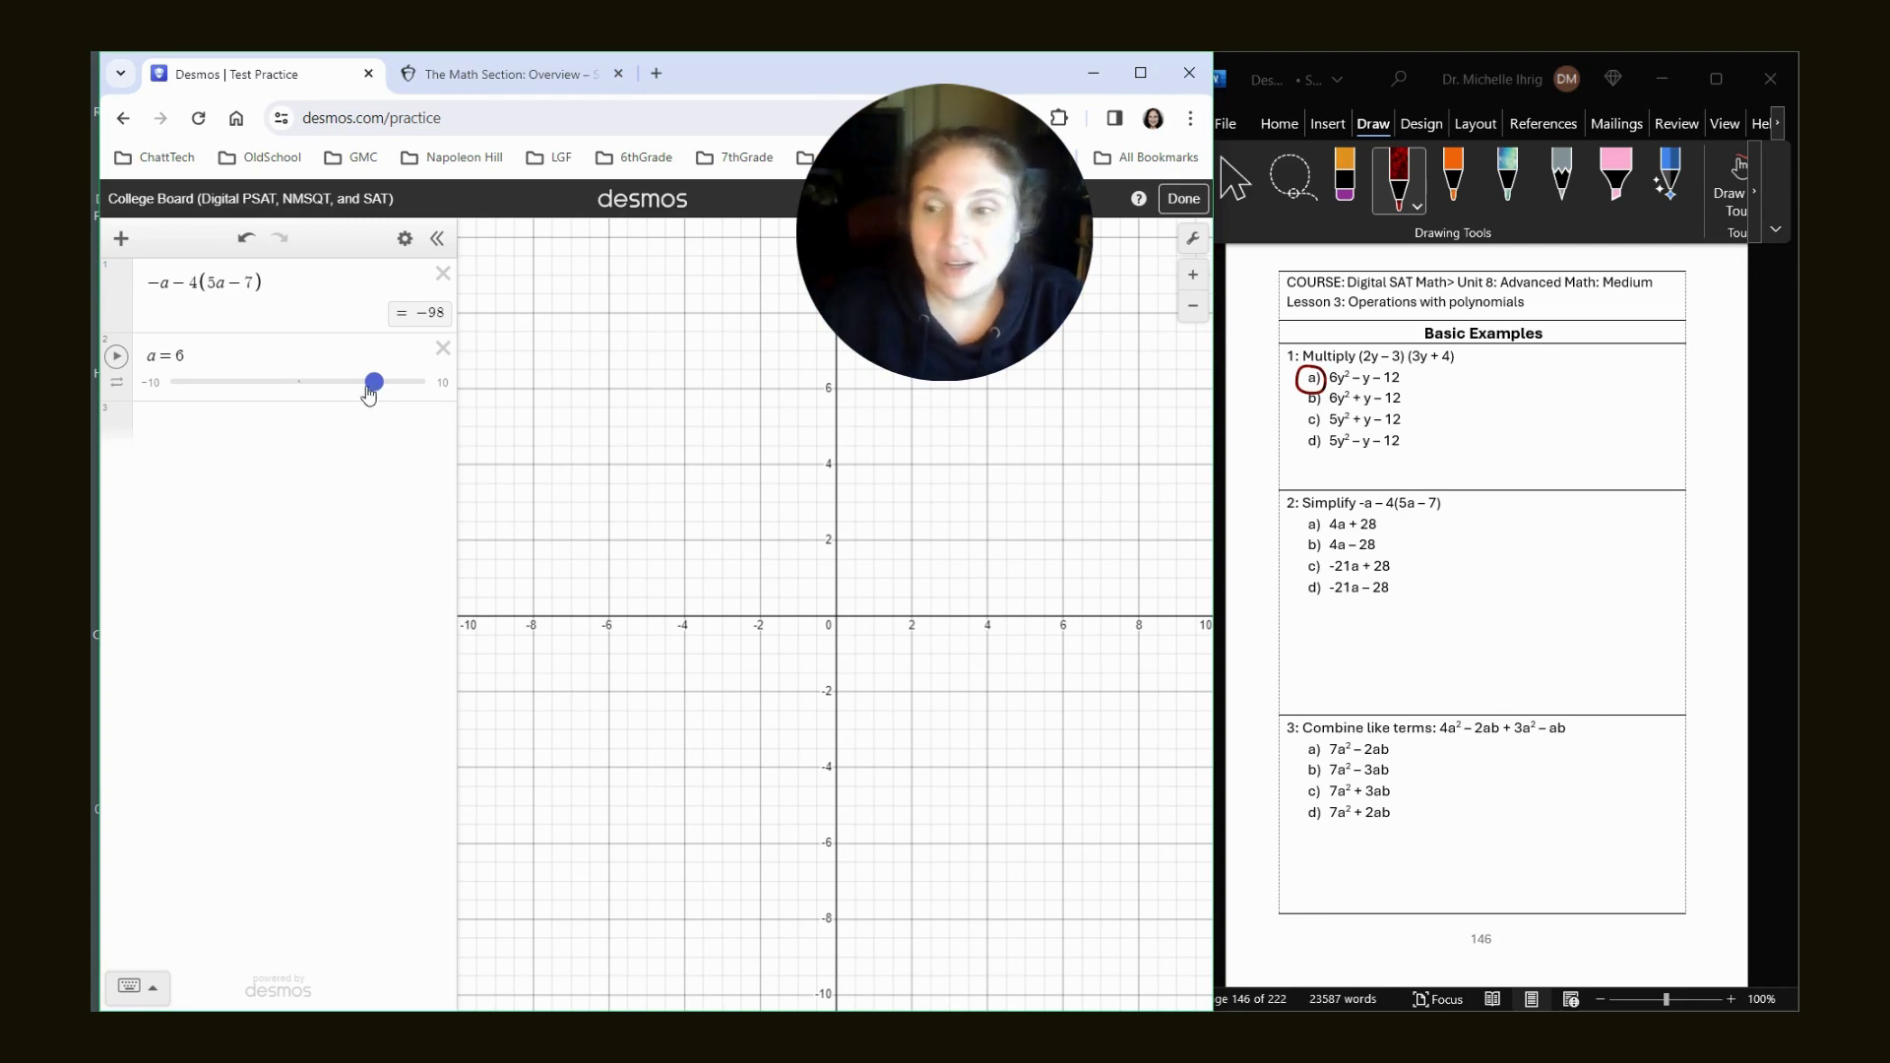
Test the choices 4a + 28 and 4a − 28 in a new row.
{"action": "left_click", "coordinate": [324, 436]}
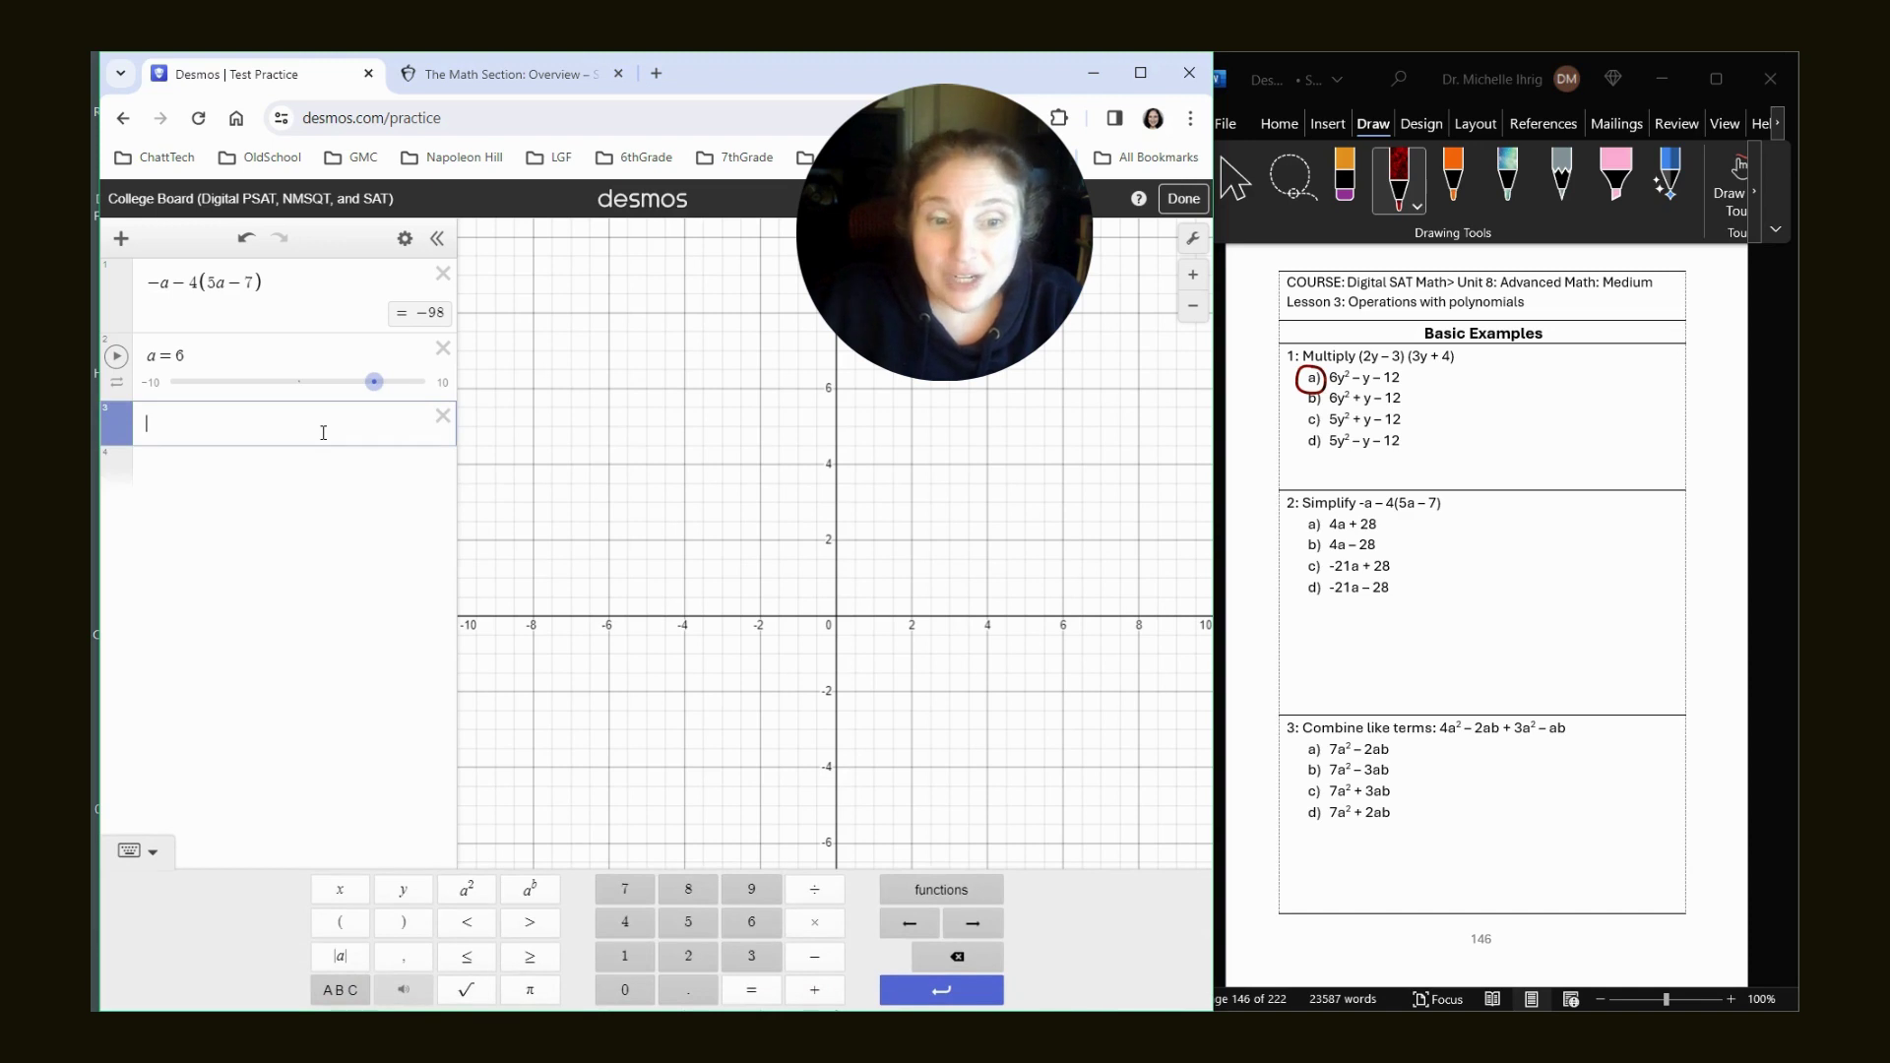
{"action": "type", "text": "4a+28"}
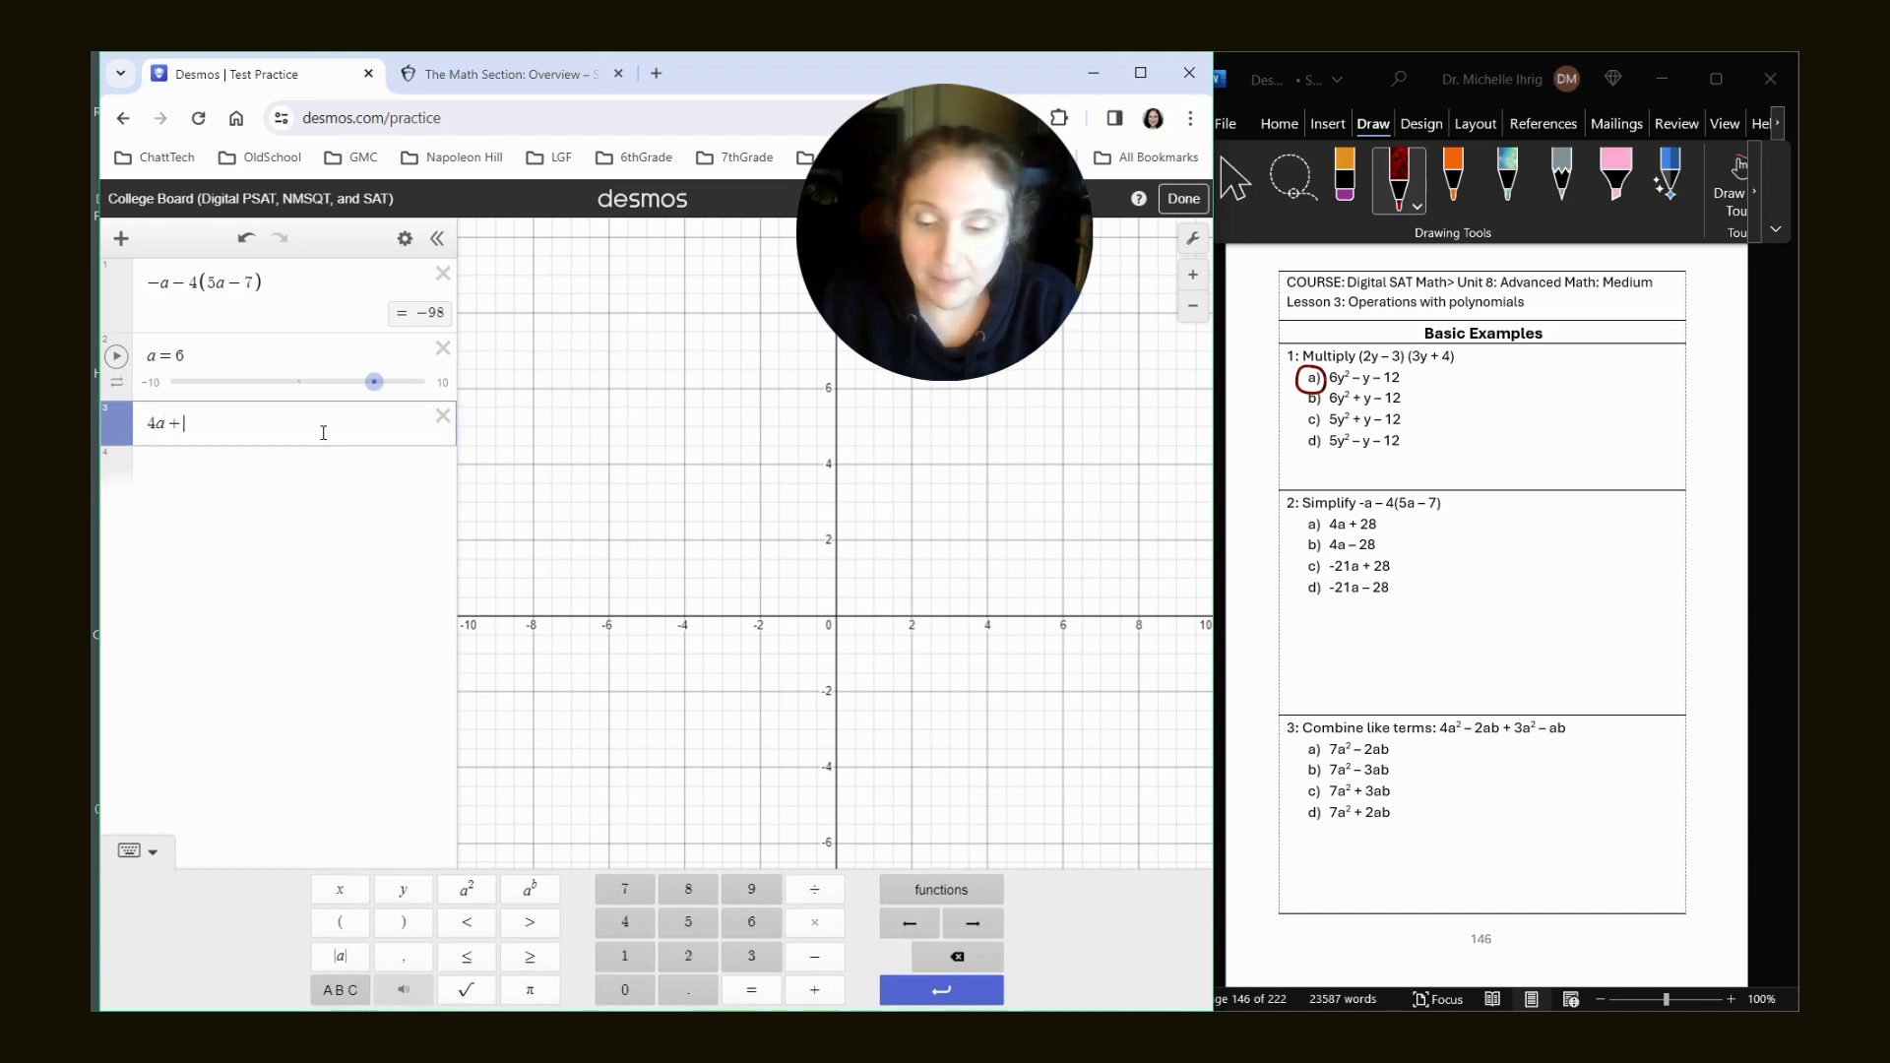
{"action": "key", "text": "Return"}
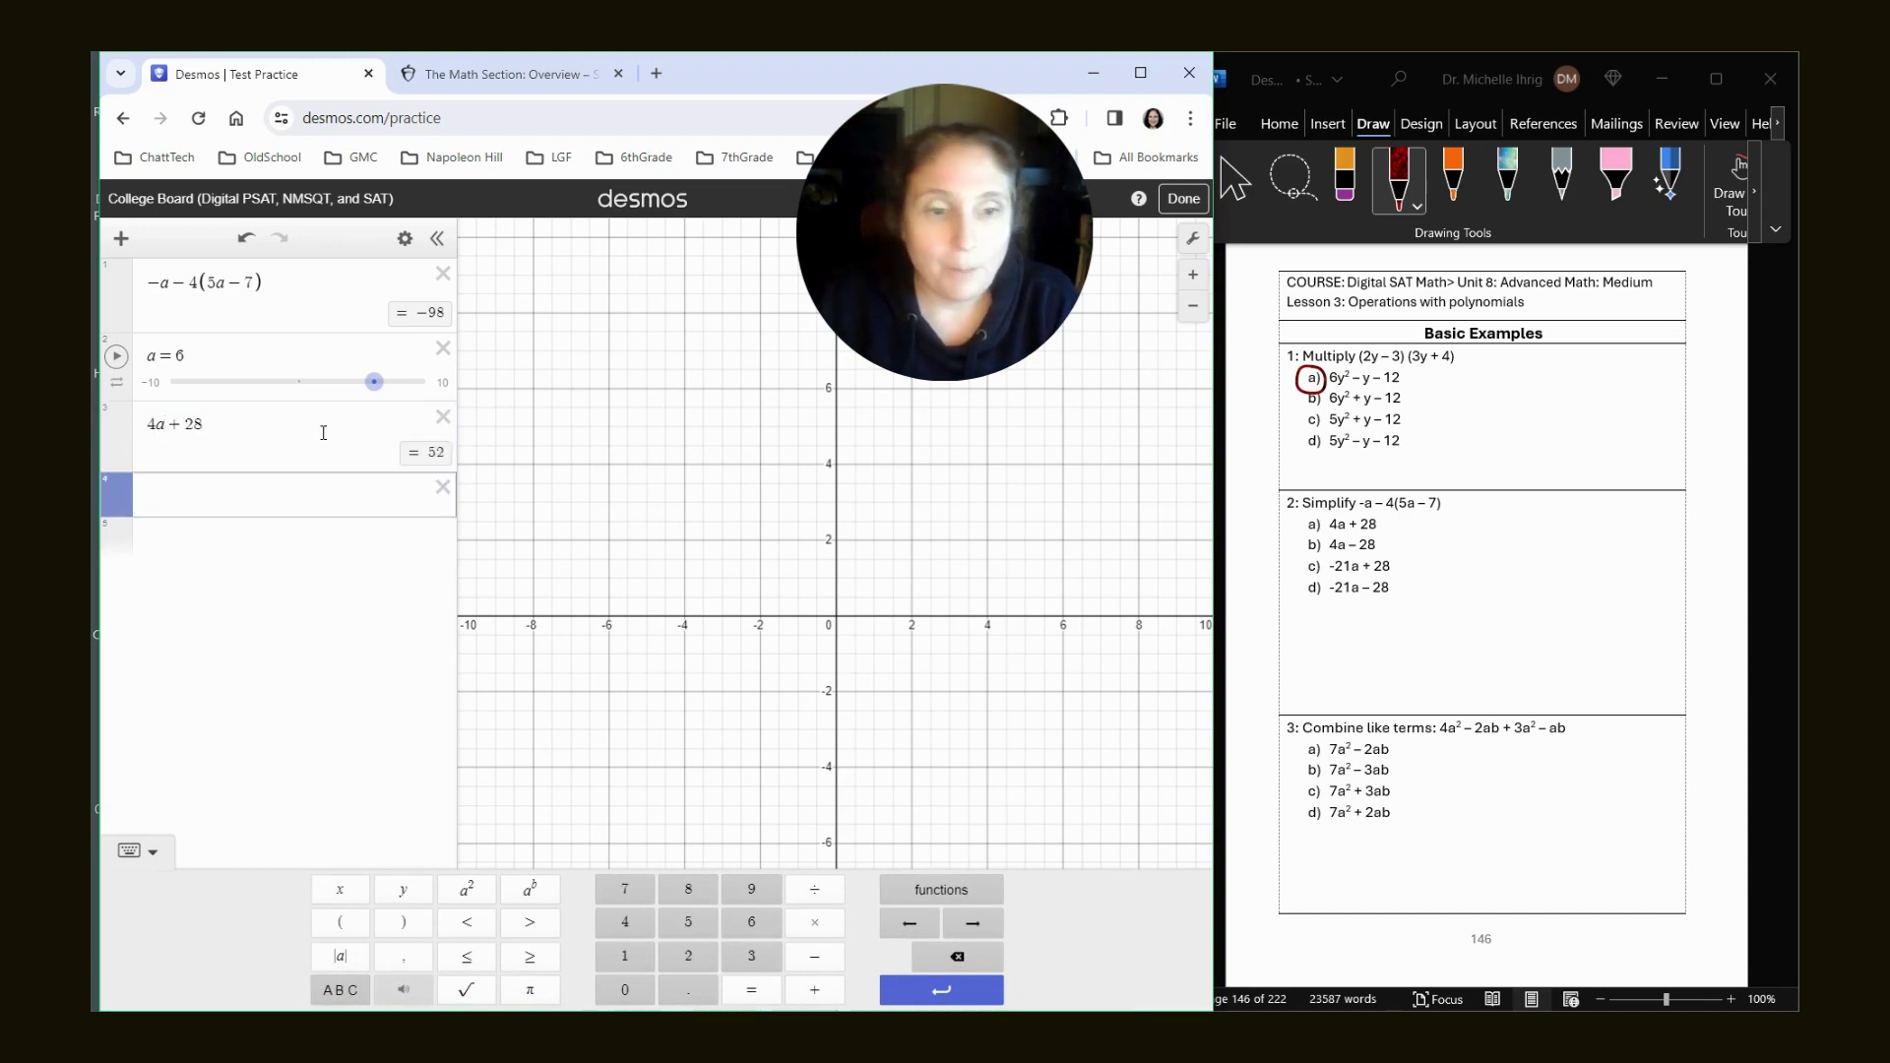
{"action": "left_click", "coordinate": [182, 425]}
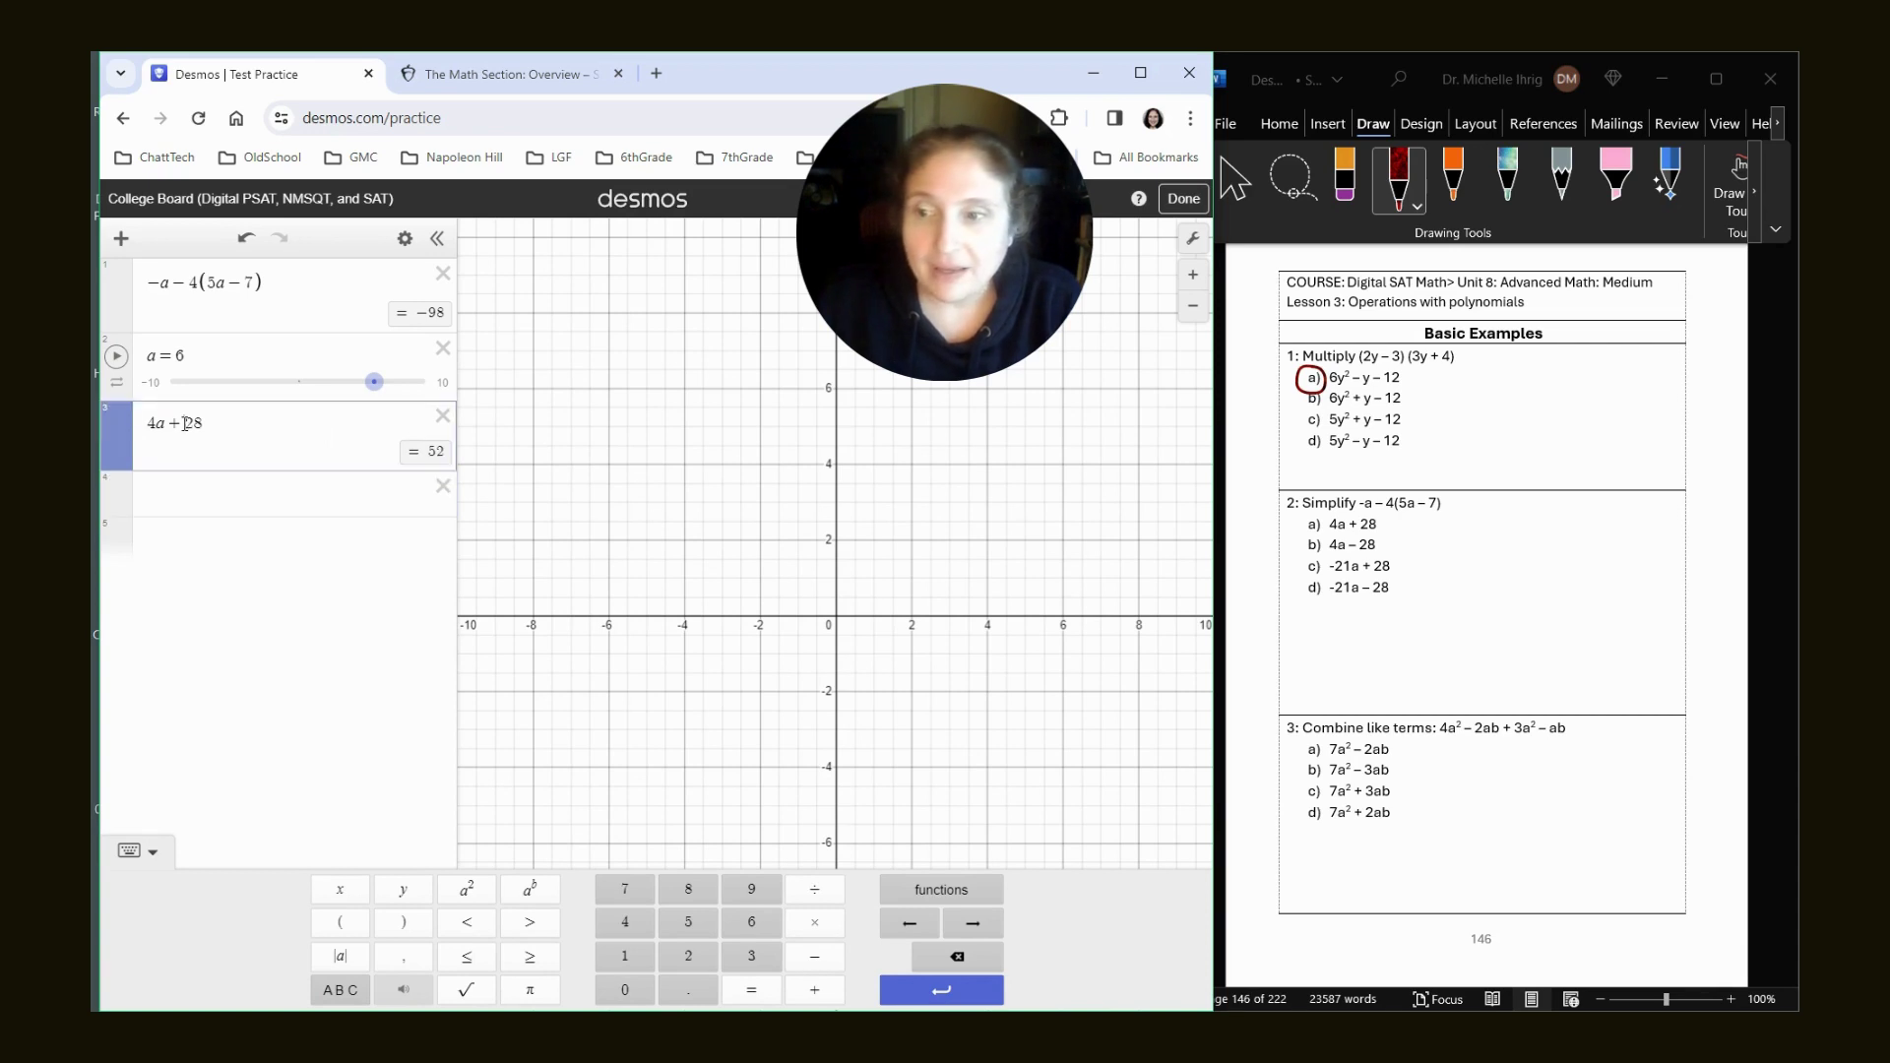
{"action": "key", "text": "BackSpace"}
{"action": "type", "text": "-"}
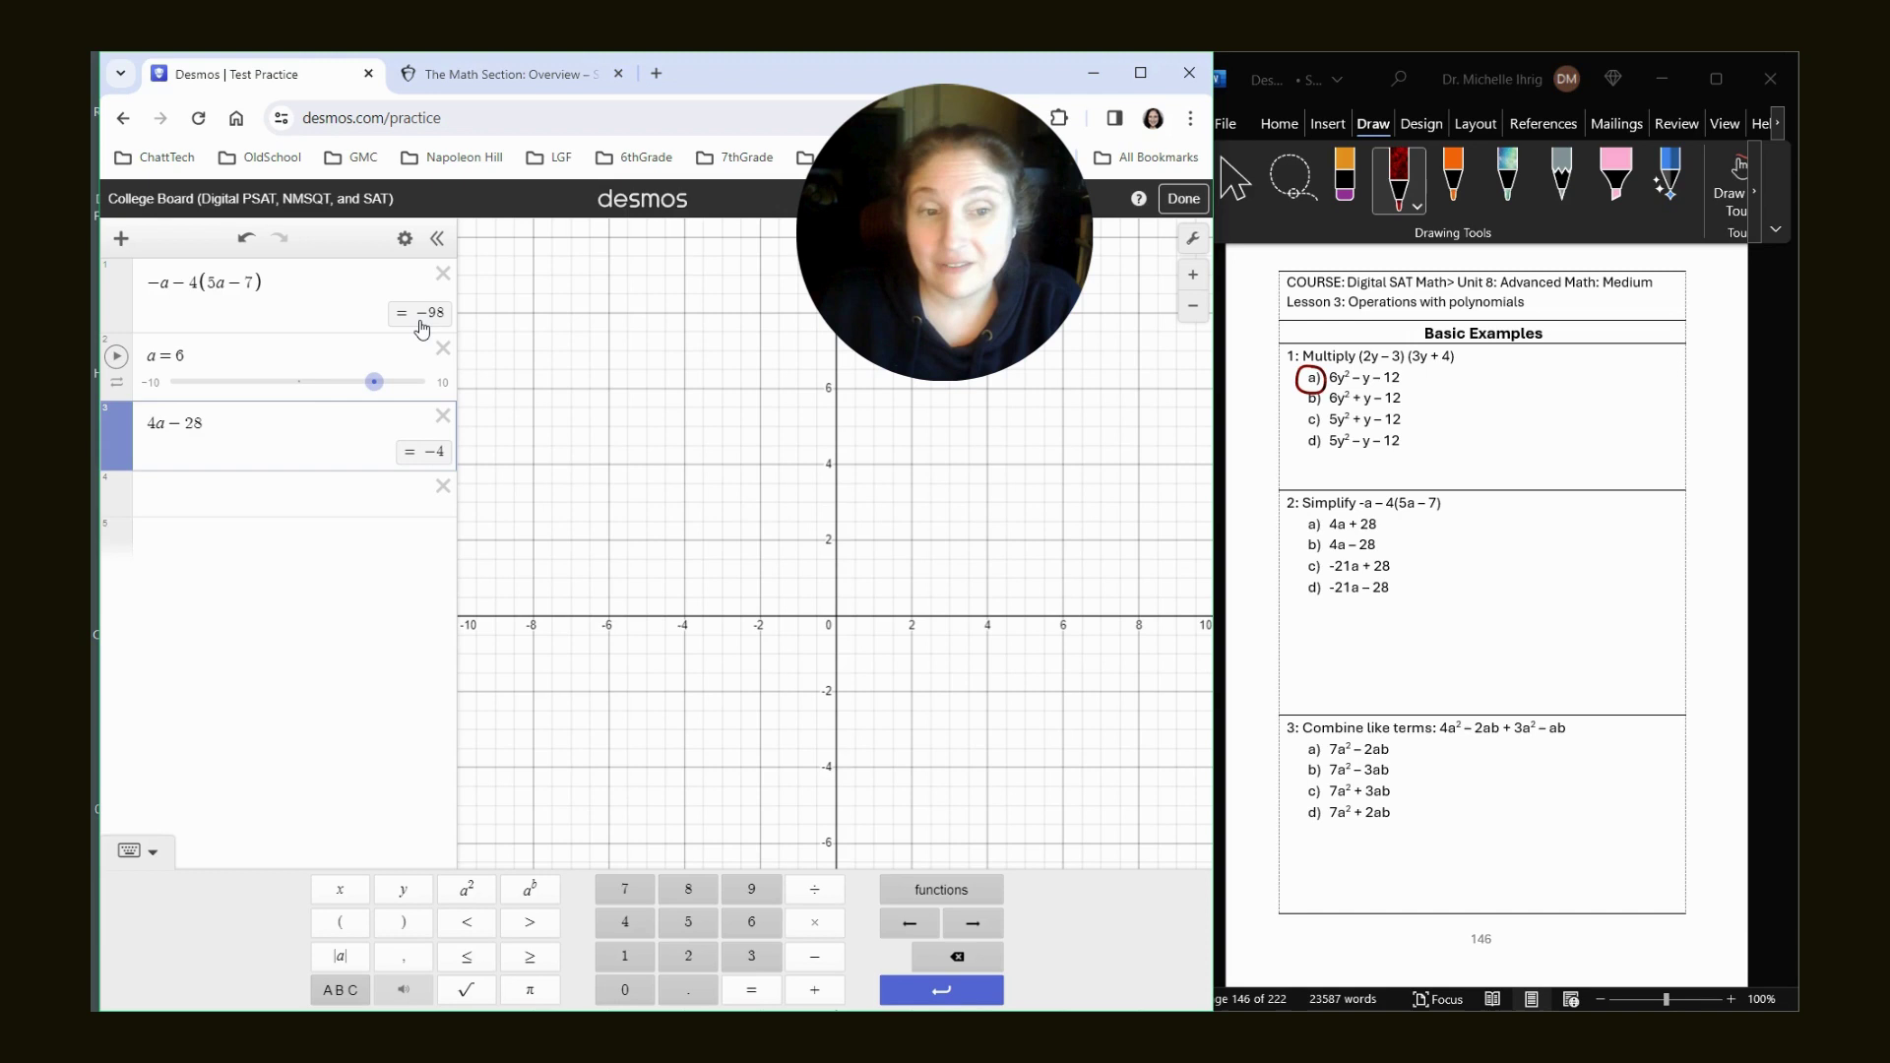
Replace it with −21a + 28, compare −21a − 28, and keep −21a + 28 matching −98.
{"action": "left_click_drag", "start_coordinate": [209, 424], "coordinate": [123, 421]}
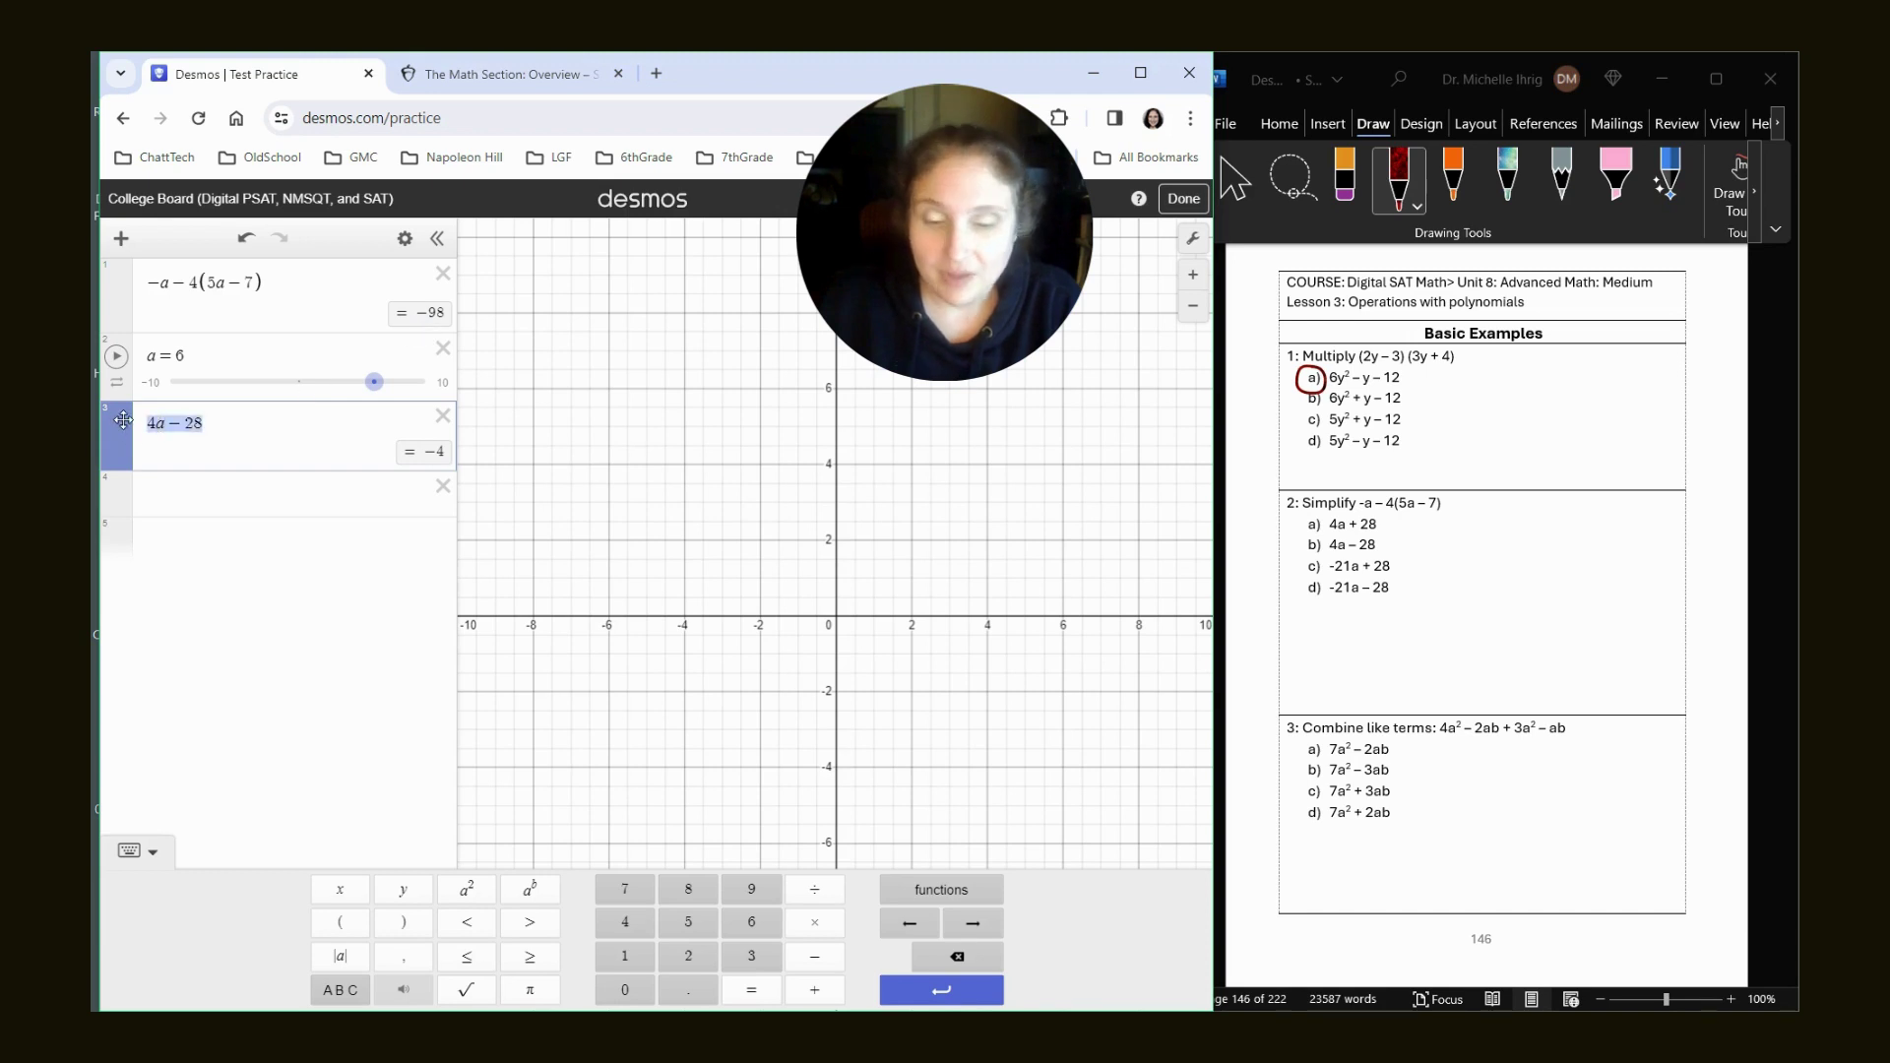
{"action": "type", "text": "-21a+2"}
{"action": "type", "text": "8"}
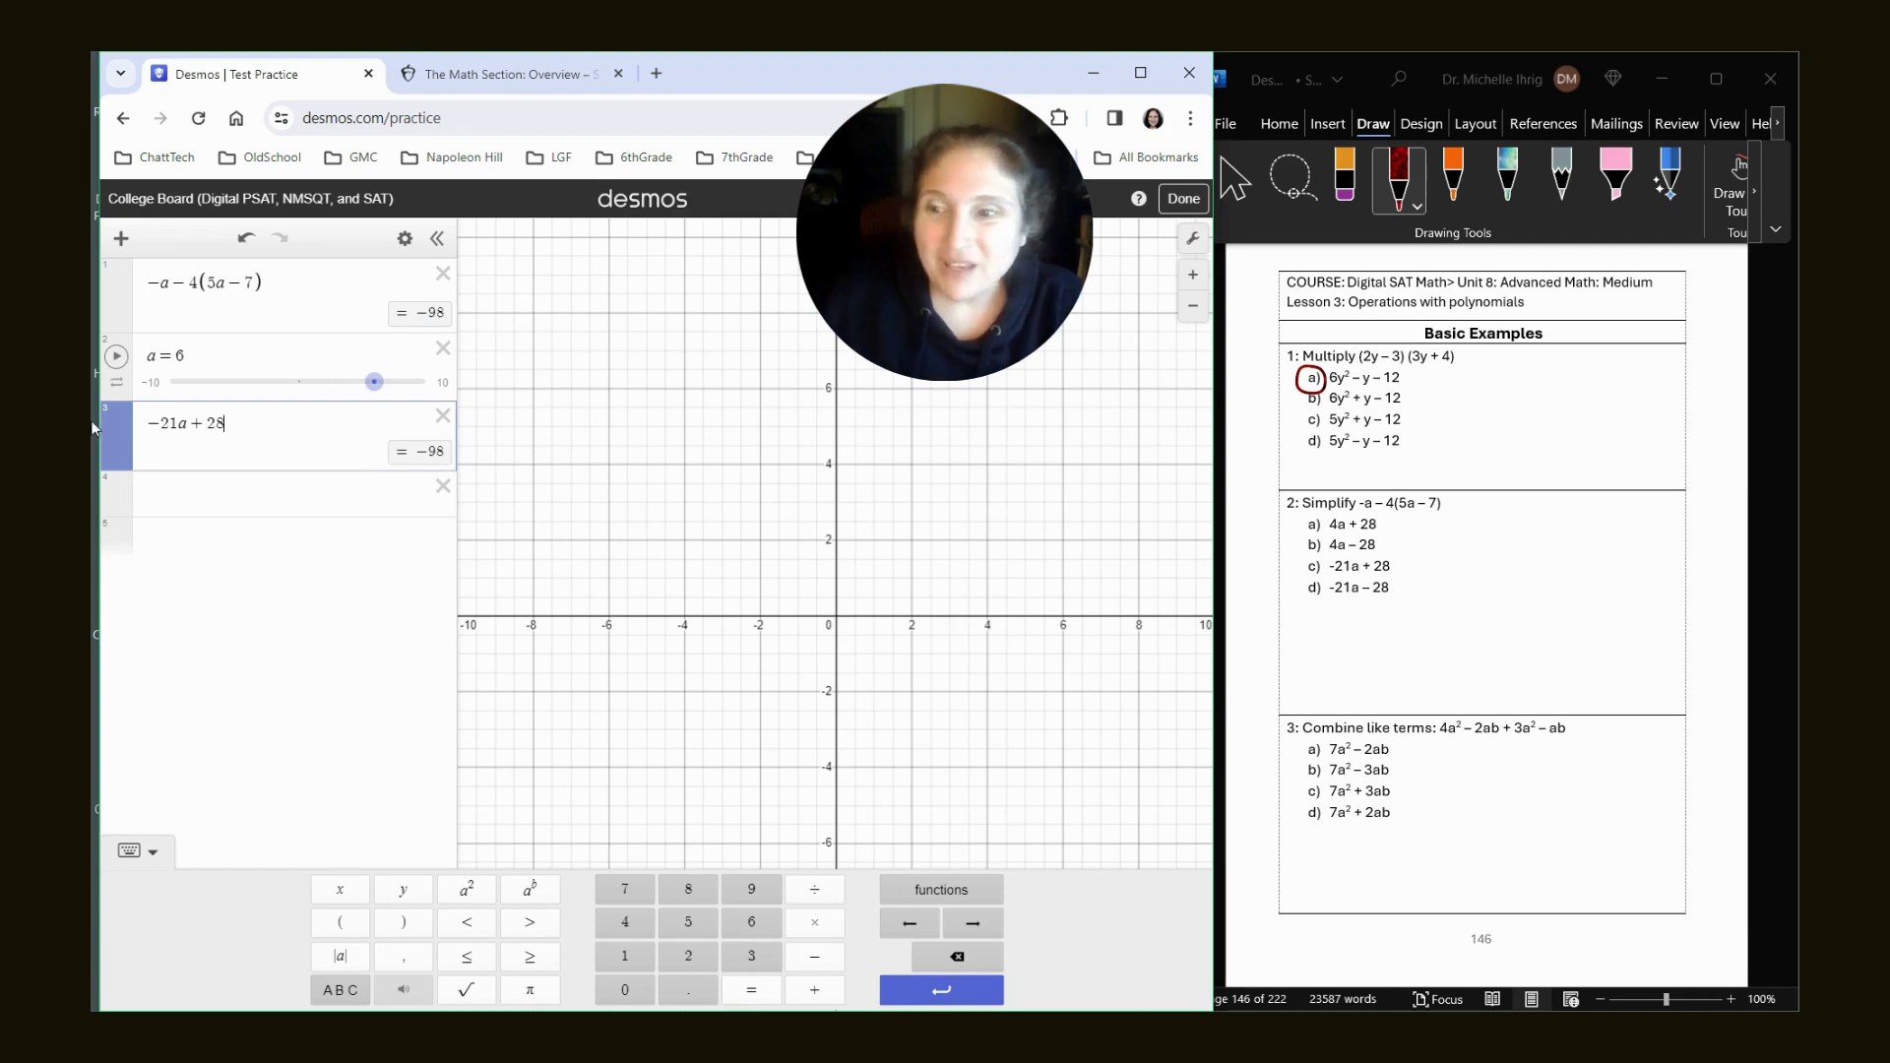
{"action": "double_click", "coordinate": [194, 425]}
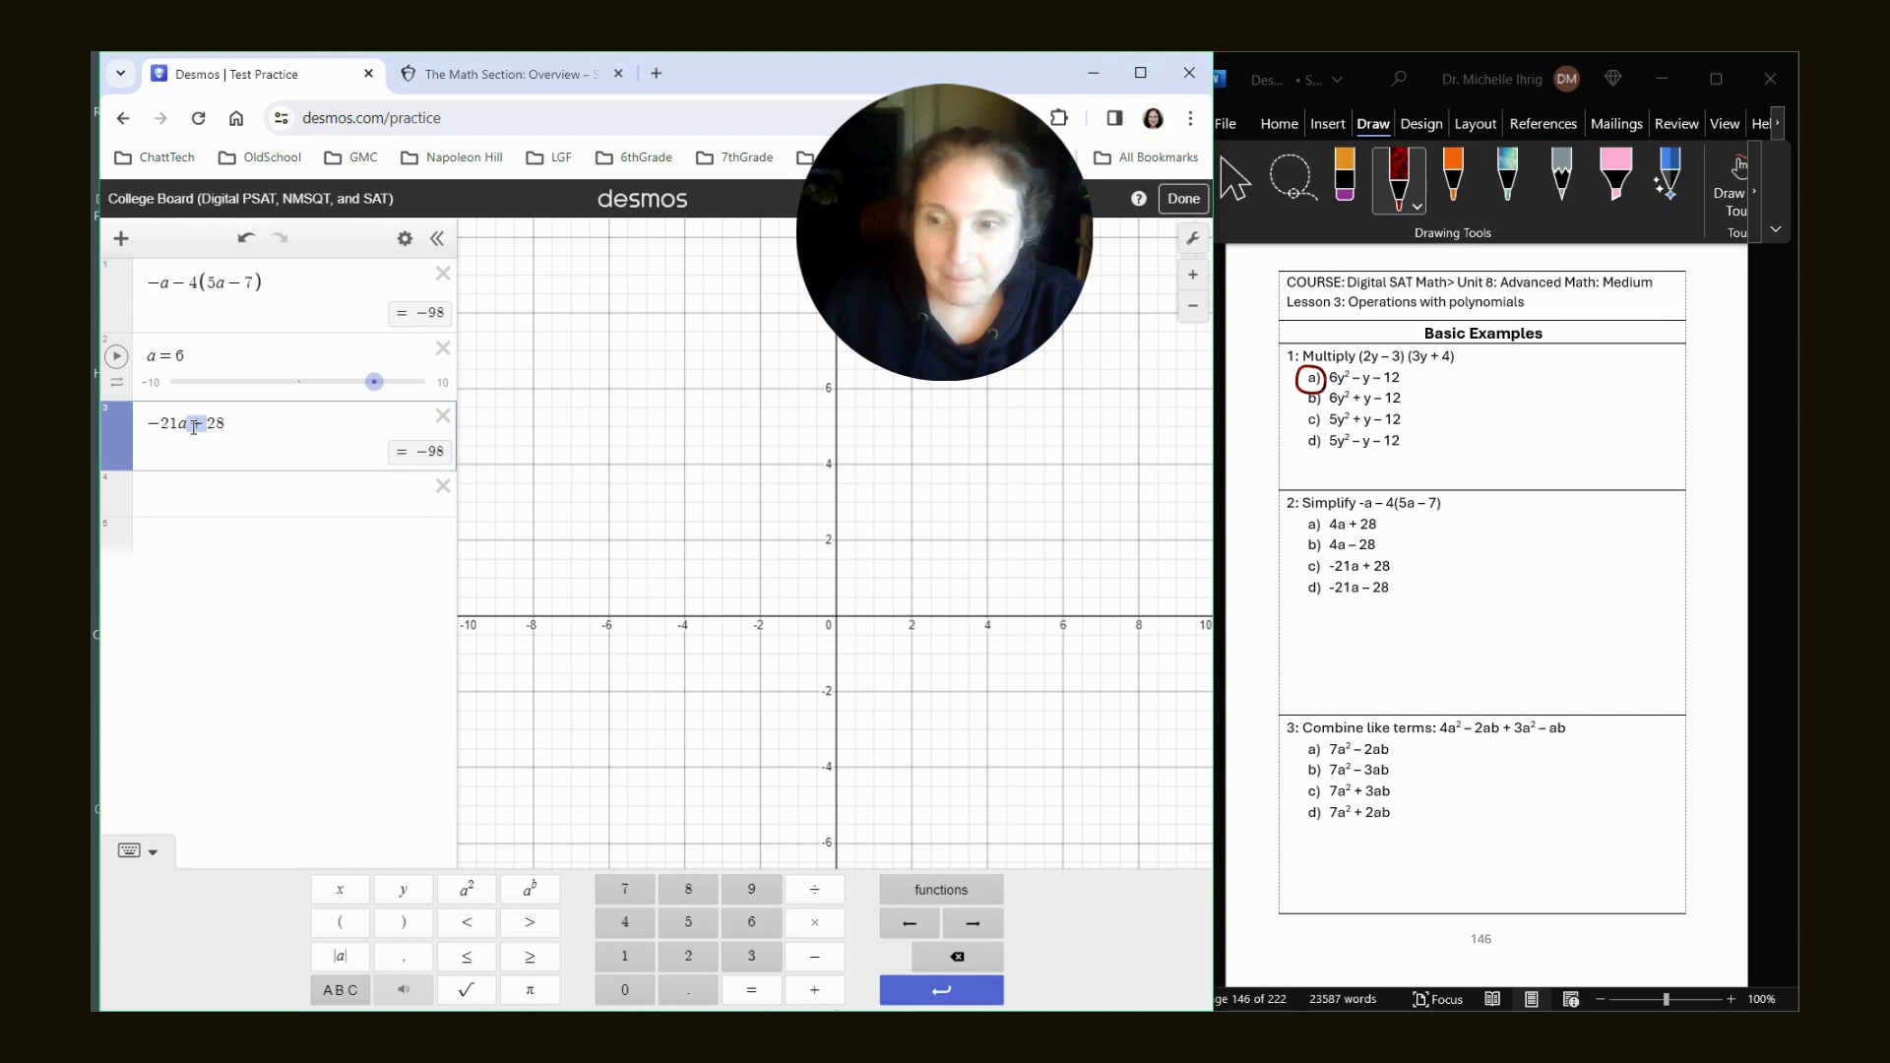
{"action": "type", "text": "-"}
{"action": "key", "text": "BackSpace"}
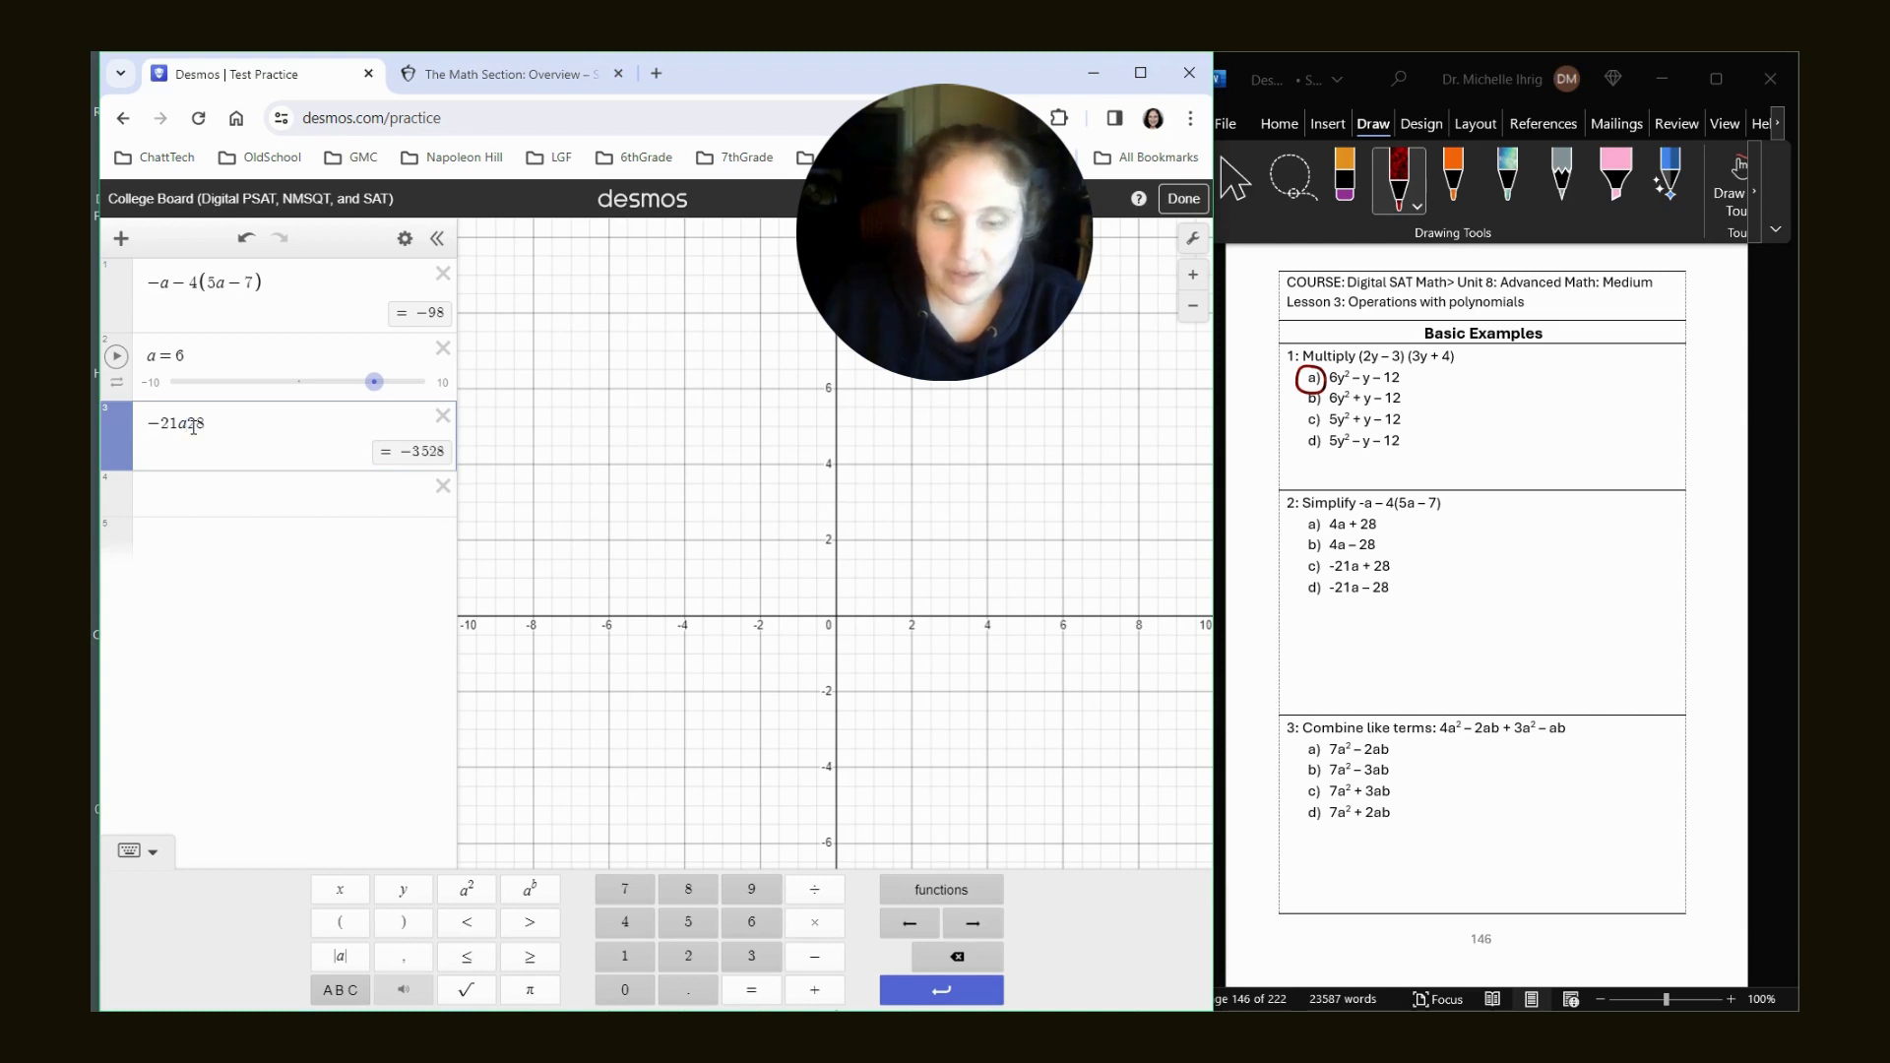
{"action": "type", "text": "+"}
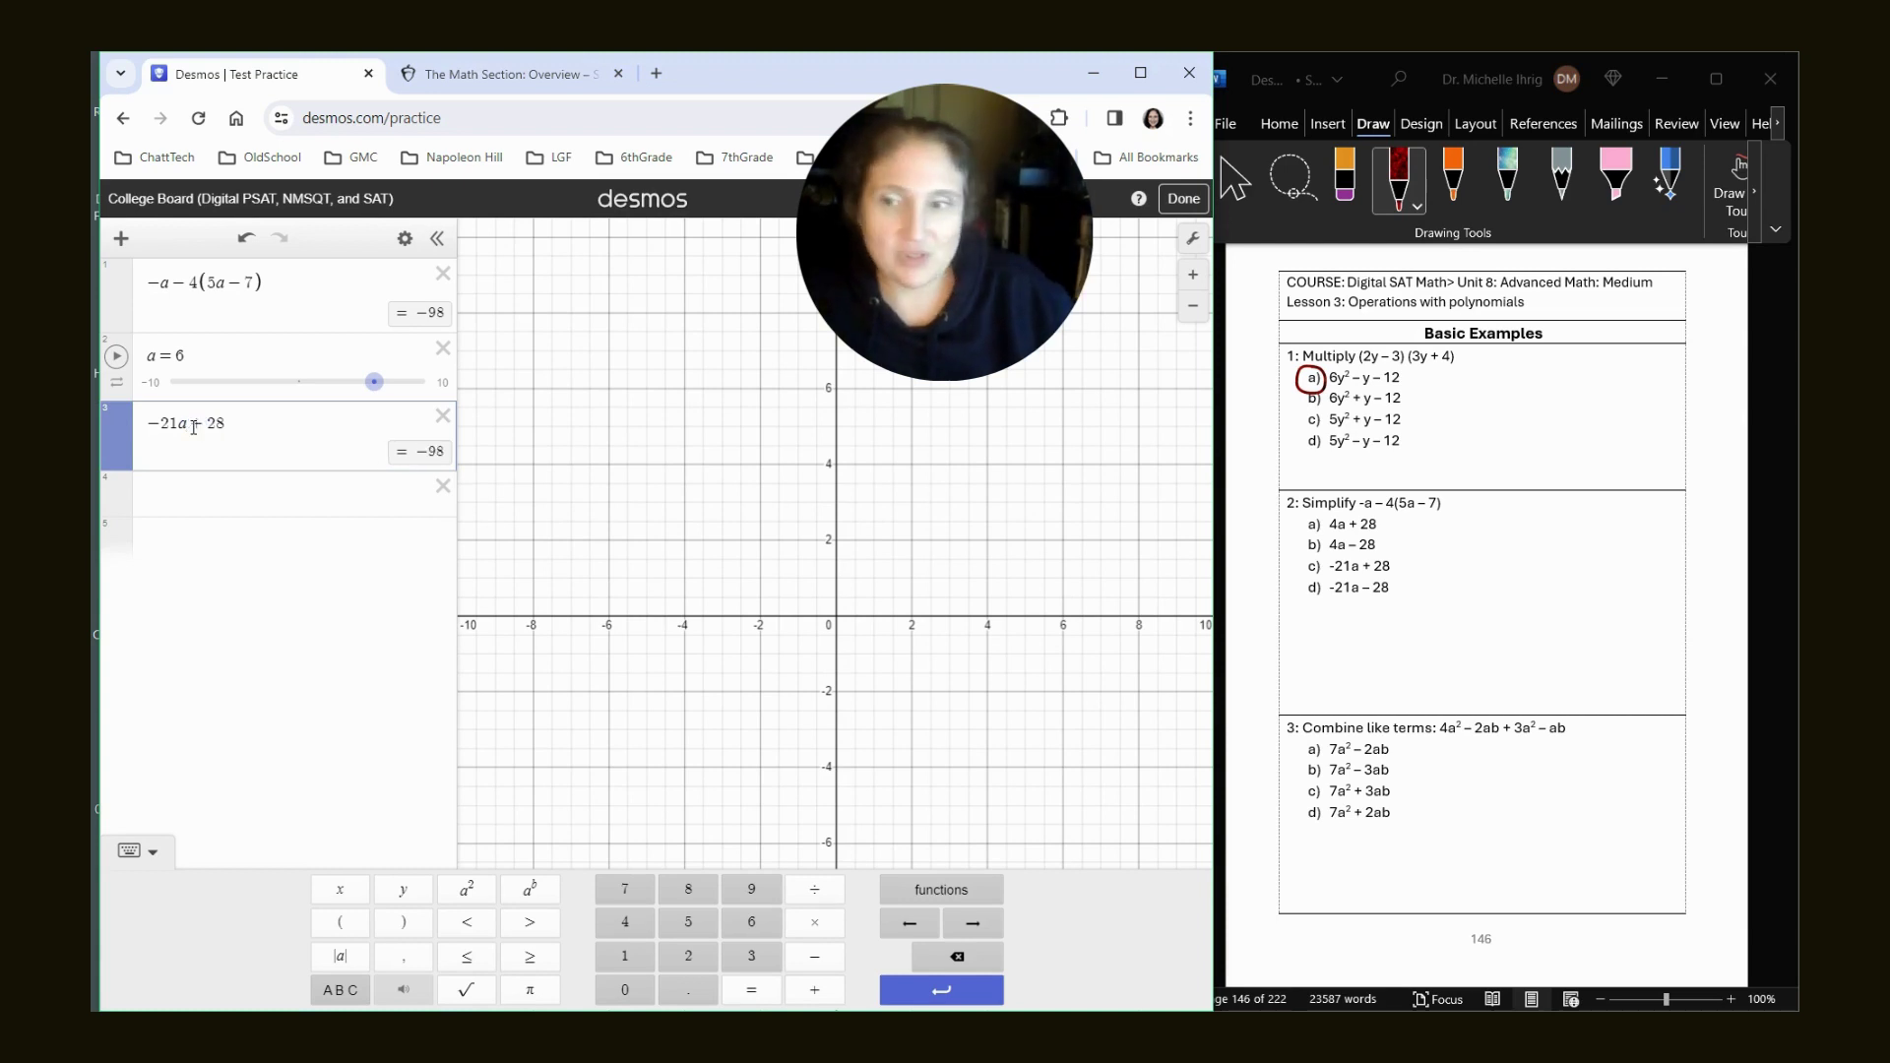
Circle option c) −21a + 28 for problem 2 in Word, then return to Desmos.
{"action": "mouse_move", "coordinate": [1329, 557]}
{"action": "left_mouse_down"}
{"action": "mouse_move", "coordinate": [1300, 575]}
{"action": "mouse_move", "coordinate": [1328, 554]}
{"action": "left_mouse_up"}
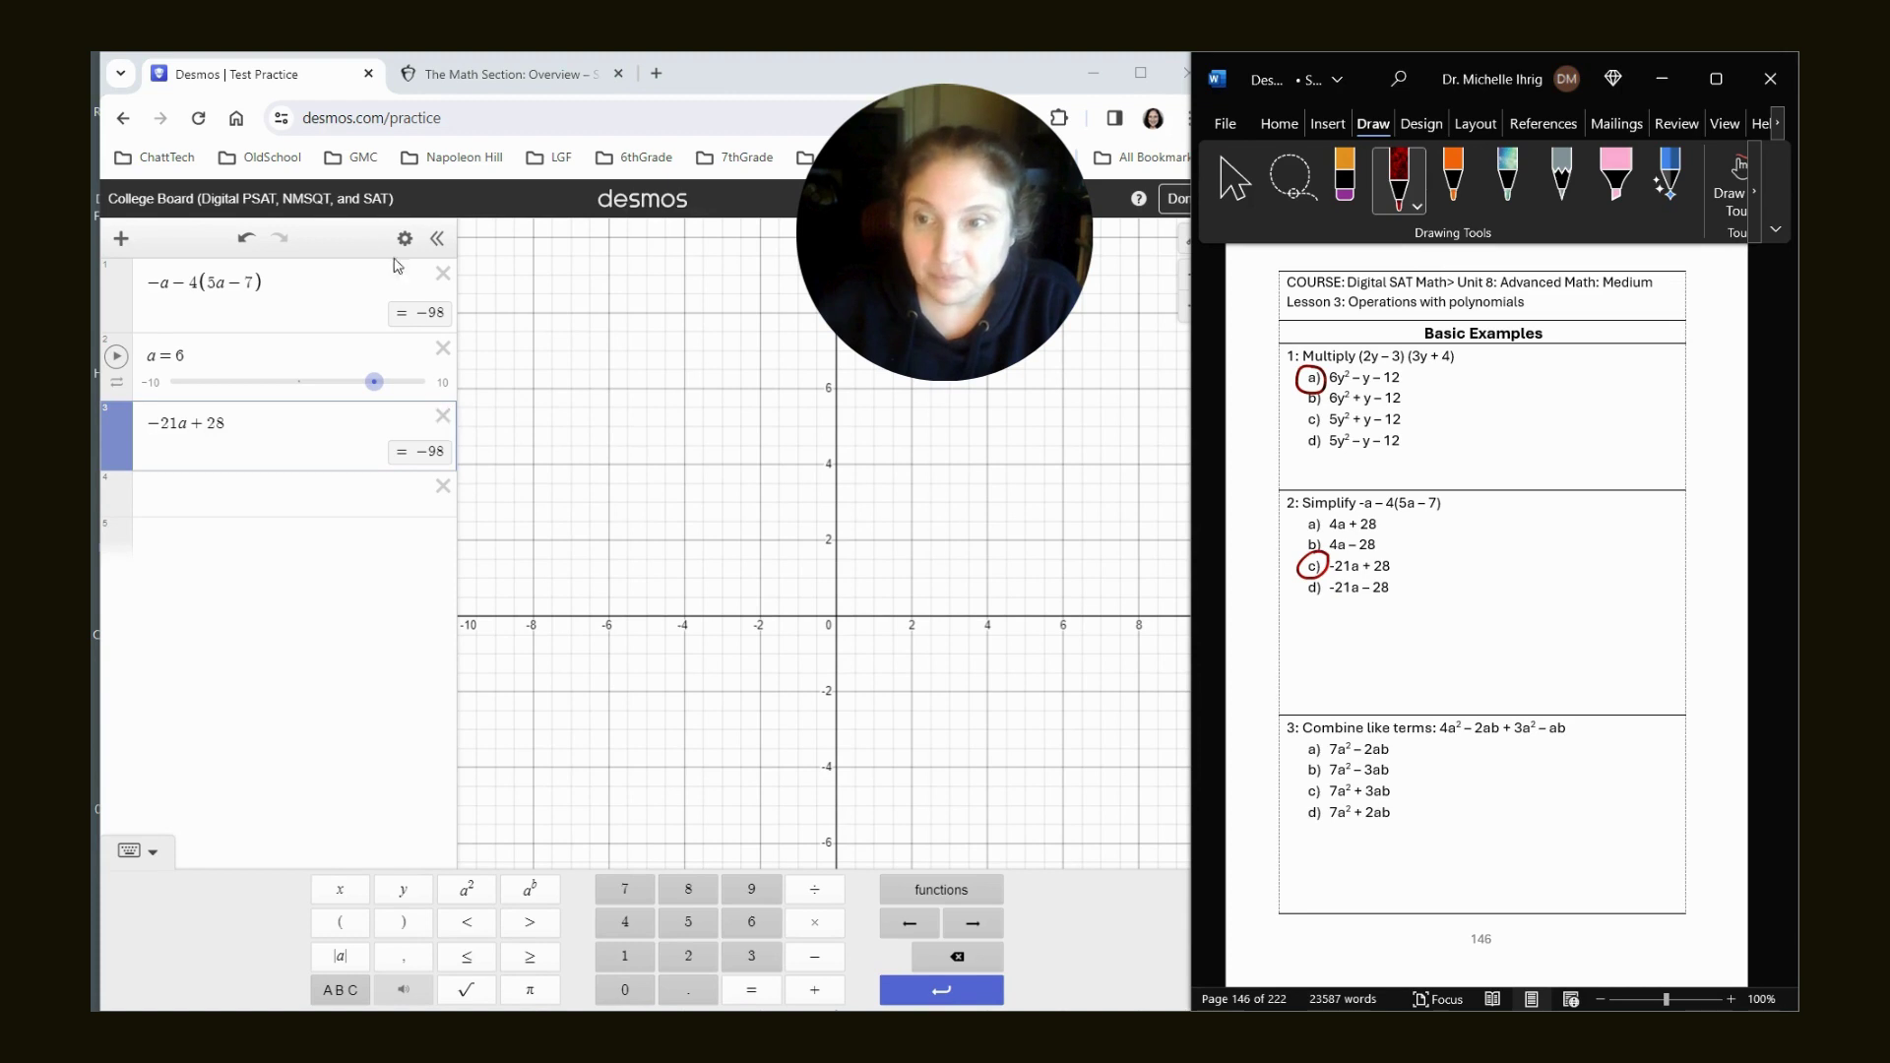
{"action": "left_click", "coordinate": [404, 244]}
{"action": "left_click", "coordinate": [405, 244]}
Delete all expressions and enter 4a² − 2ab + 3a² − ab for problem 3.
{"action": "left_click", "coordinate": [161, 240]}
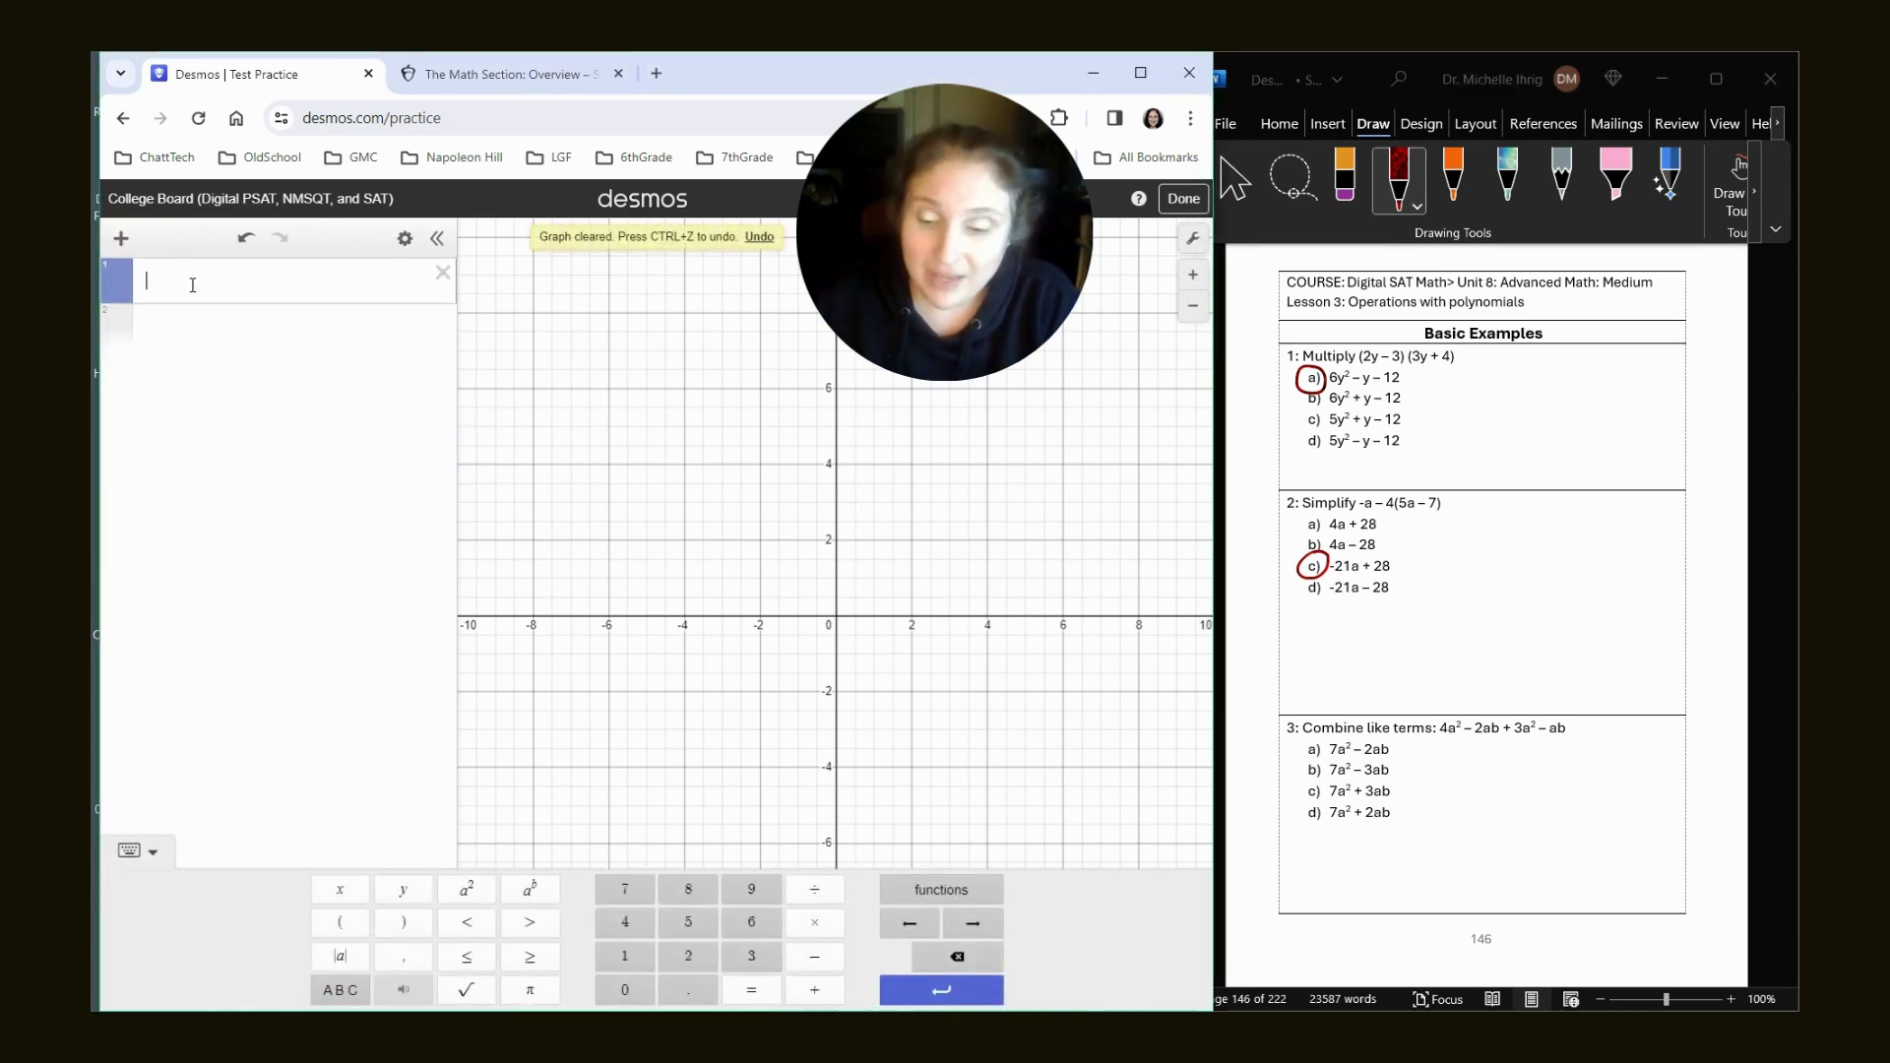
{"action": "type", "text": "4d"}
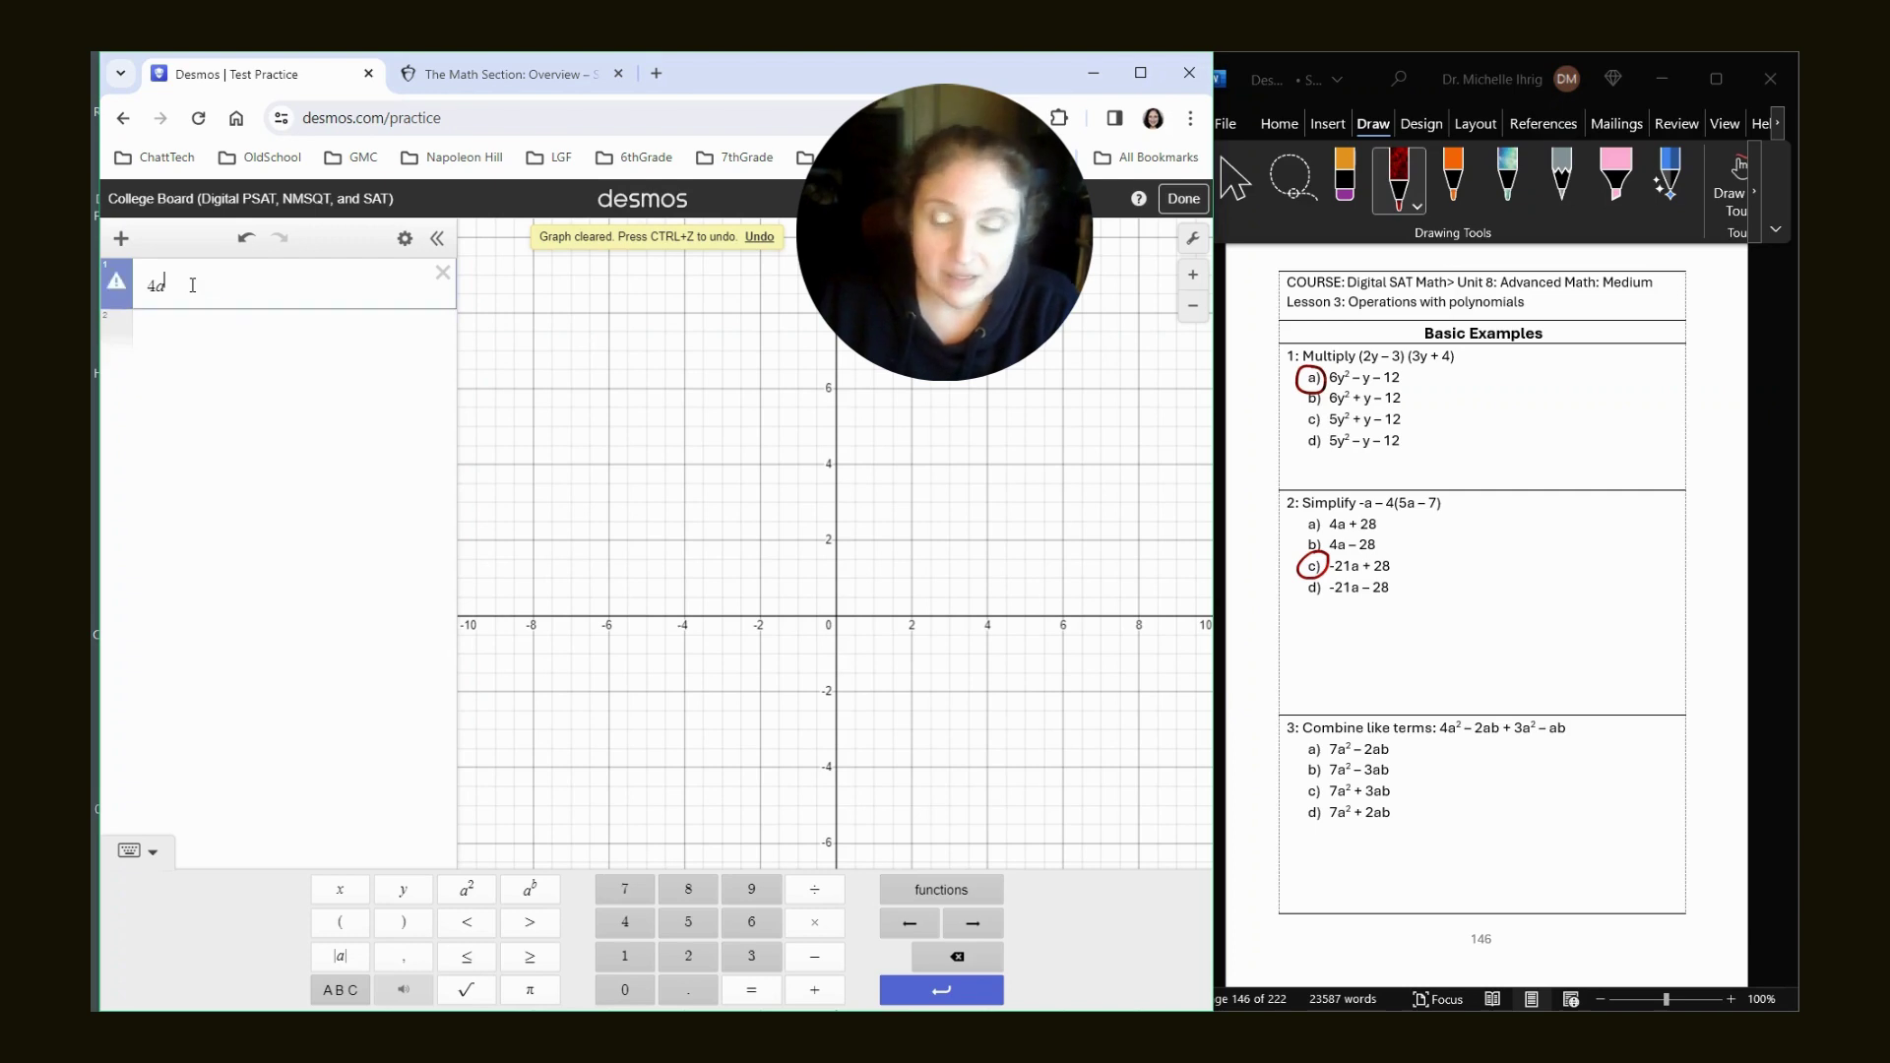
{"action": "type", "text": "^2"}
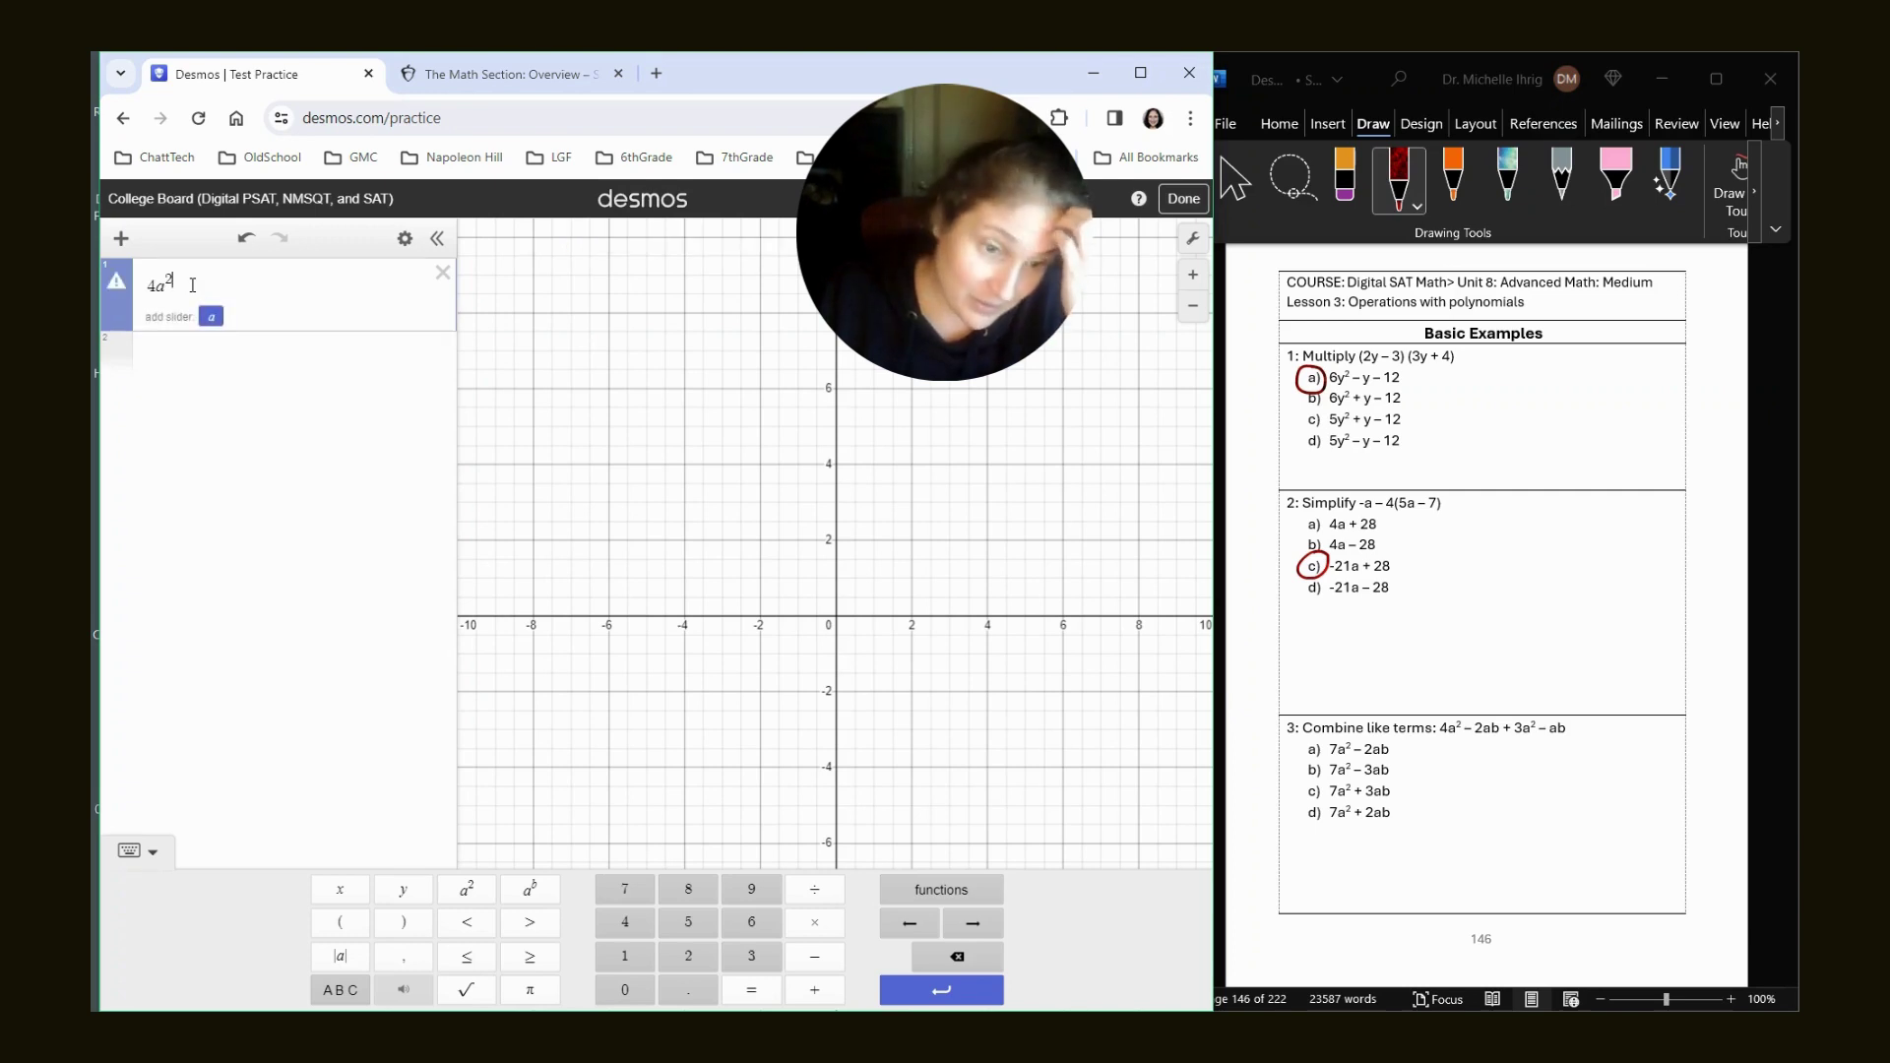
{"action": "type", "text": "-2ab"}
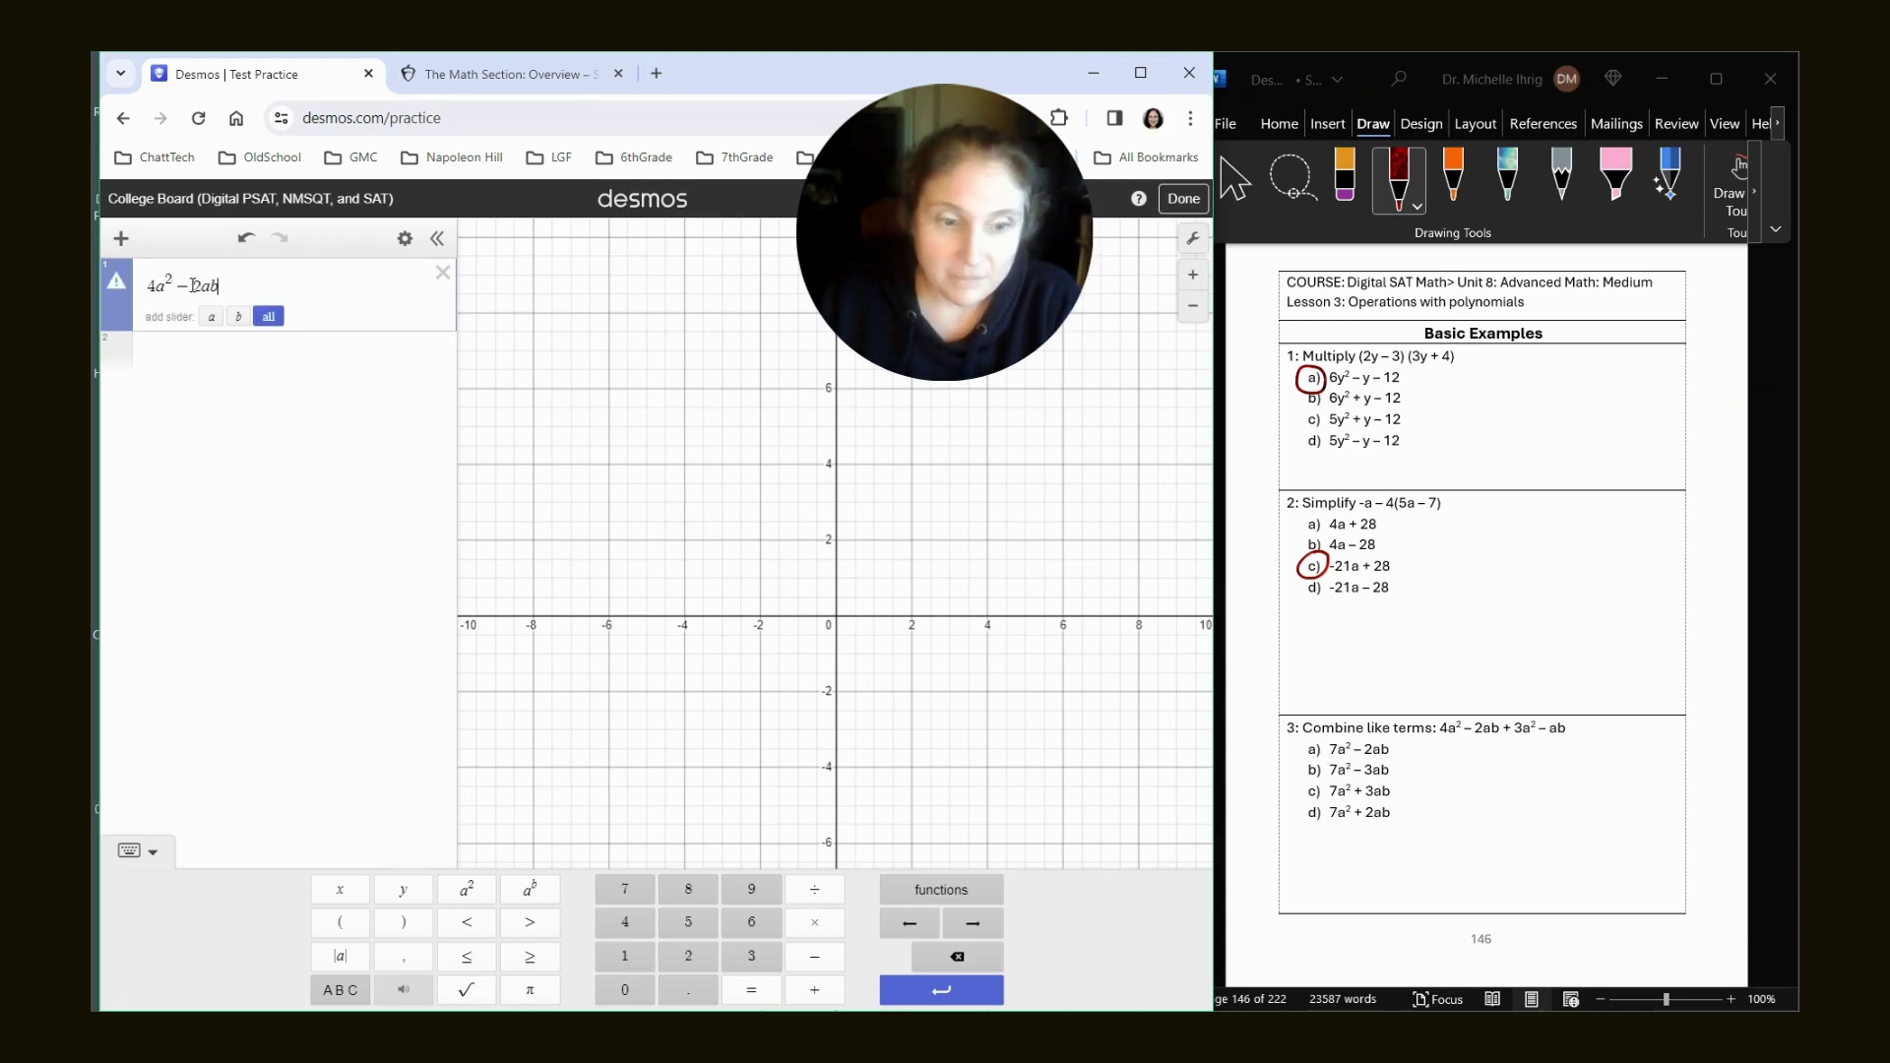
{"action": "type", "text": "+3a^2"}
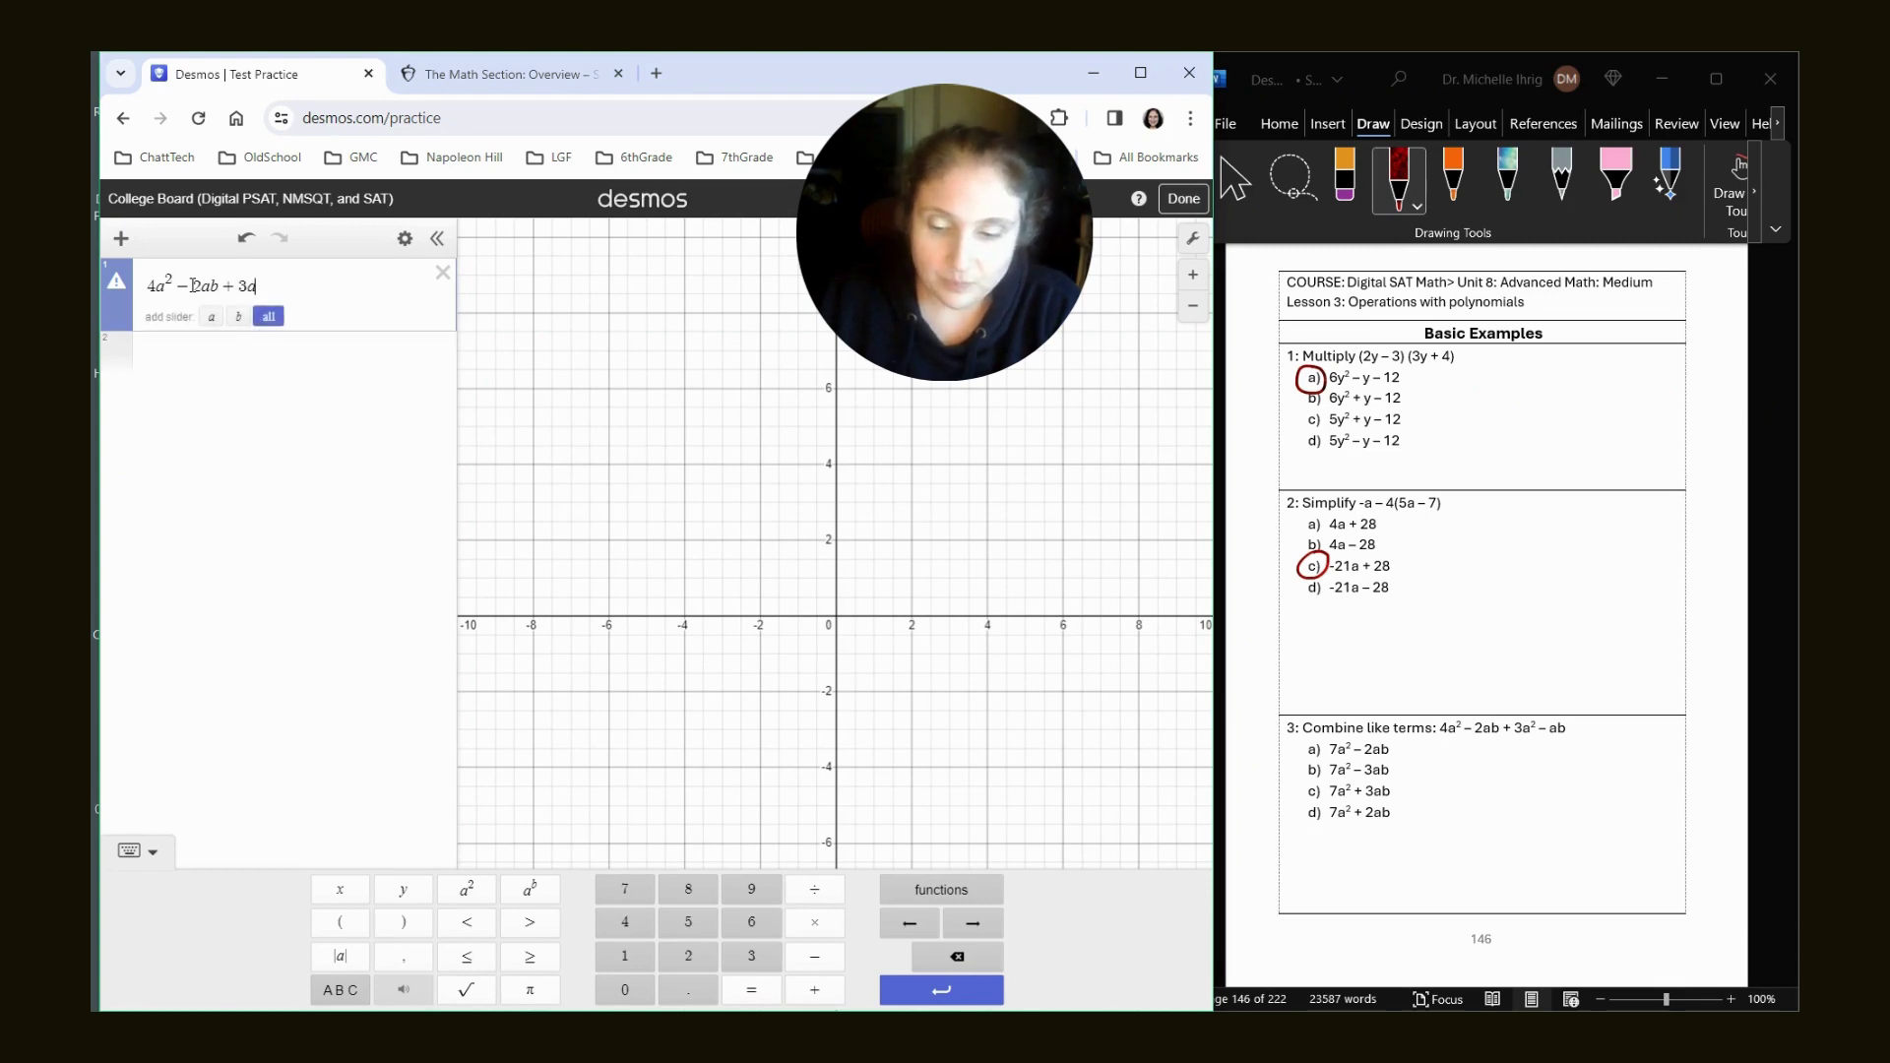
{"action": "type", "text": "-ab"}
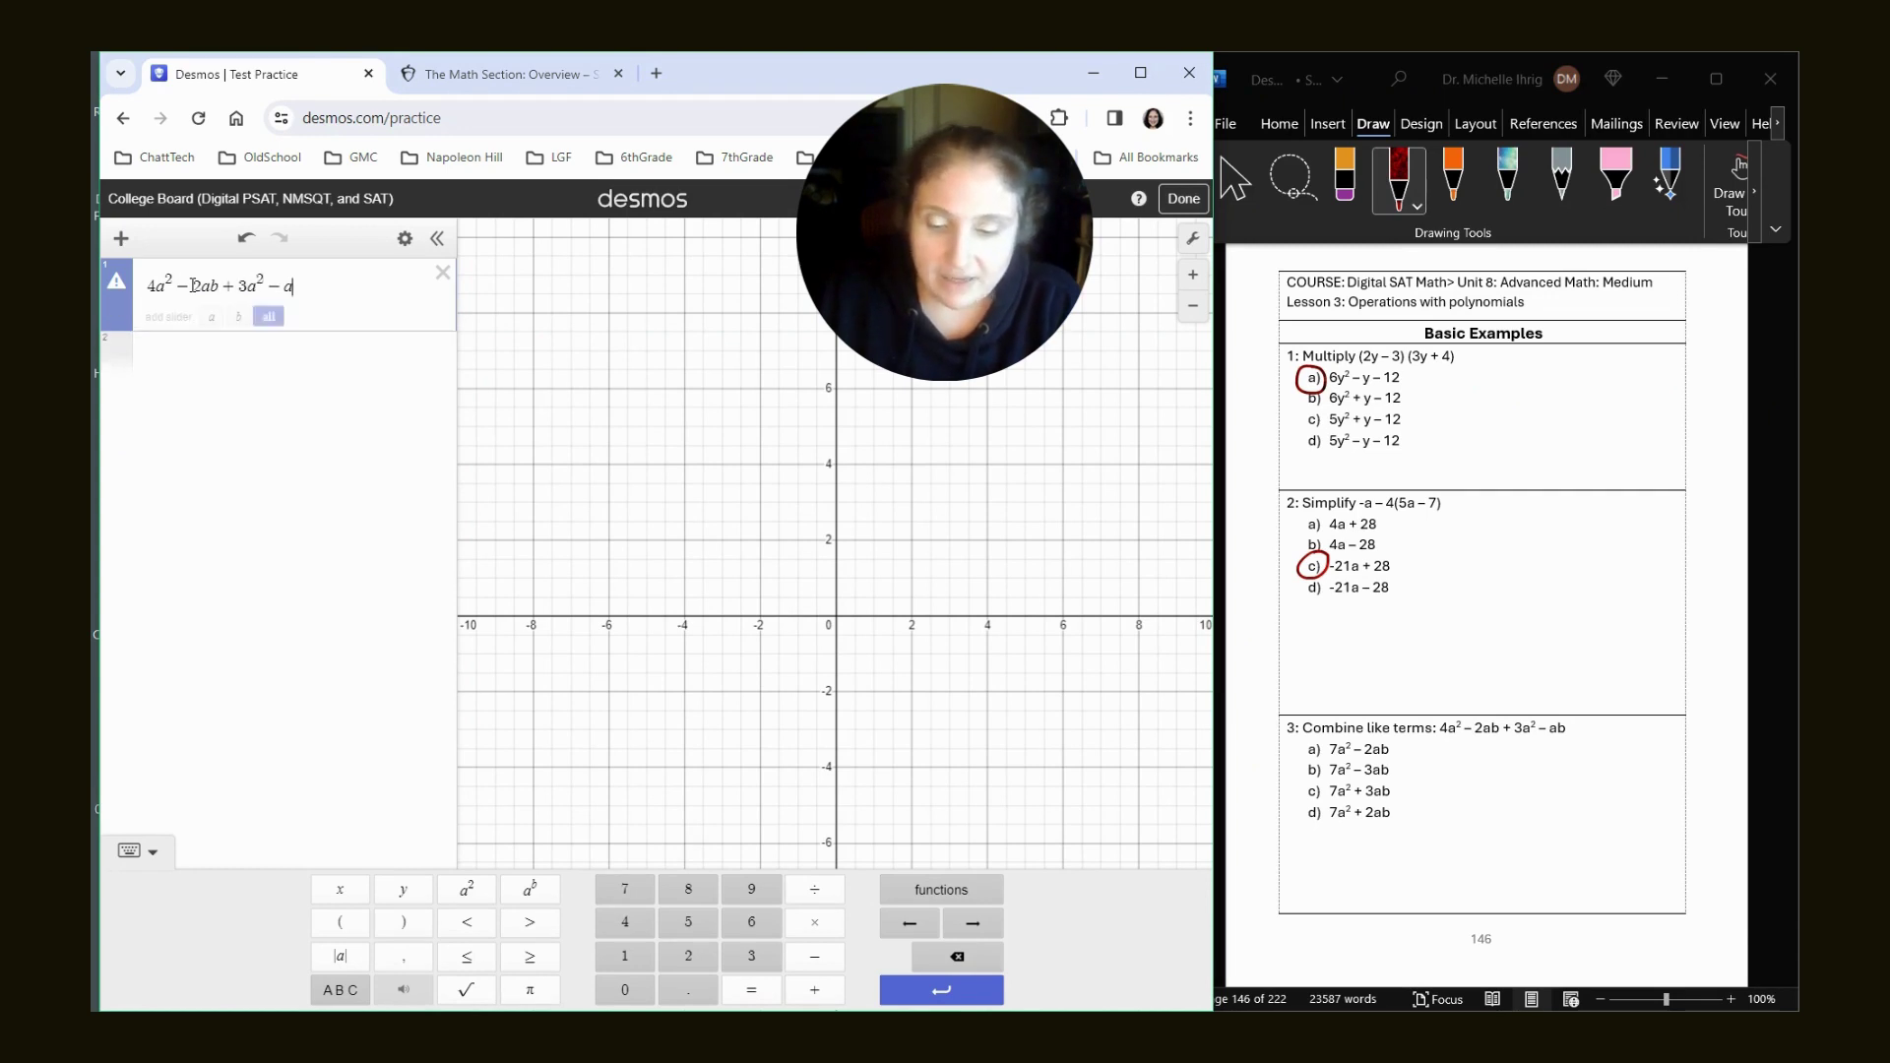
Add sliders for a and b, setting a to 5.8 and b to −3.9.
{"action": "left_click", "coordinate": [270, 318]}
{"action": "left_click_drag", "start_coordinate": [310, 384], "coordinate": [371, 384]}
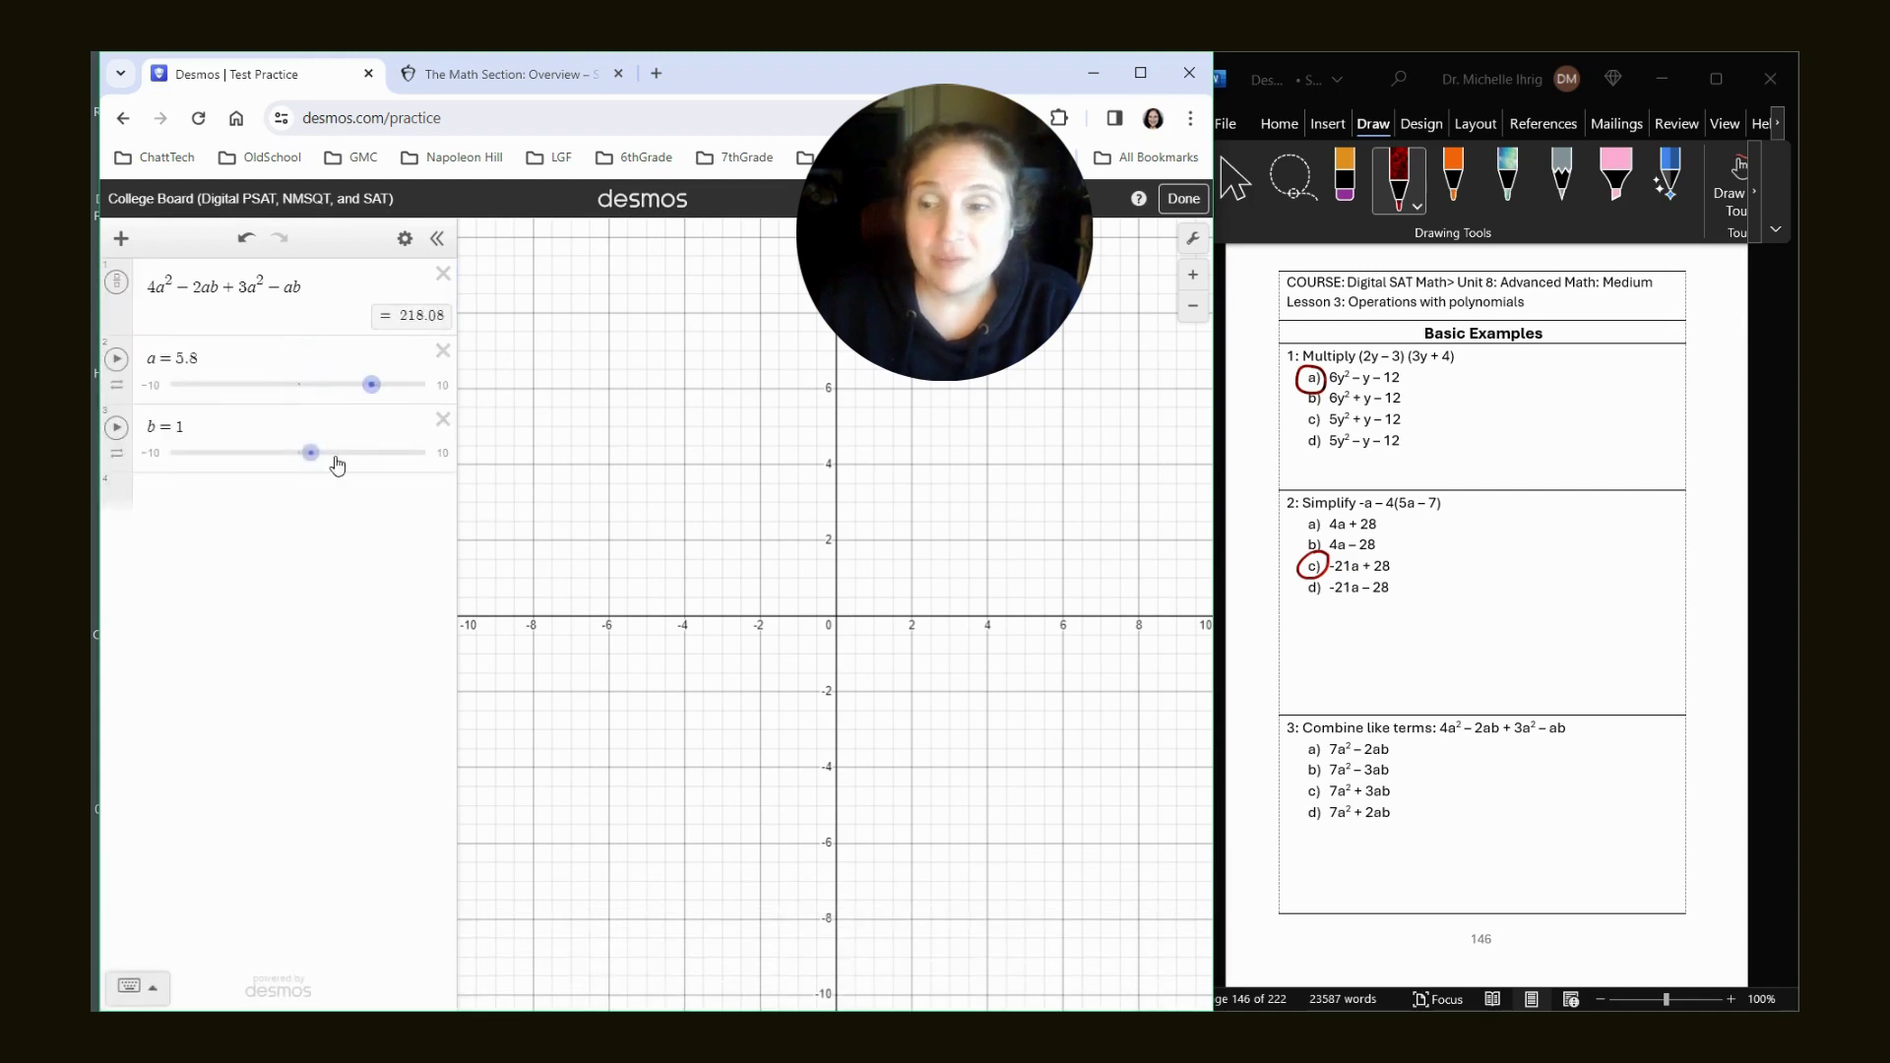
{"action": "left_click_drag", "start_coordinate": [310, 452], "coordinate": [223, 453]}
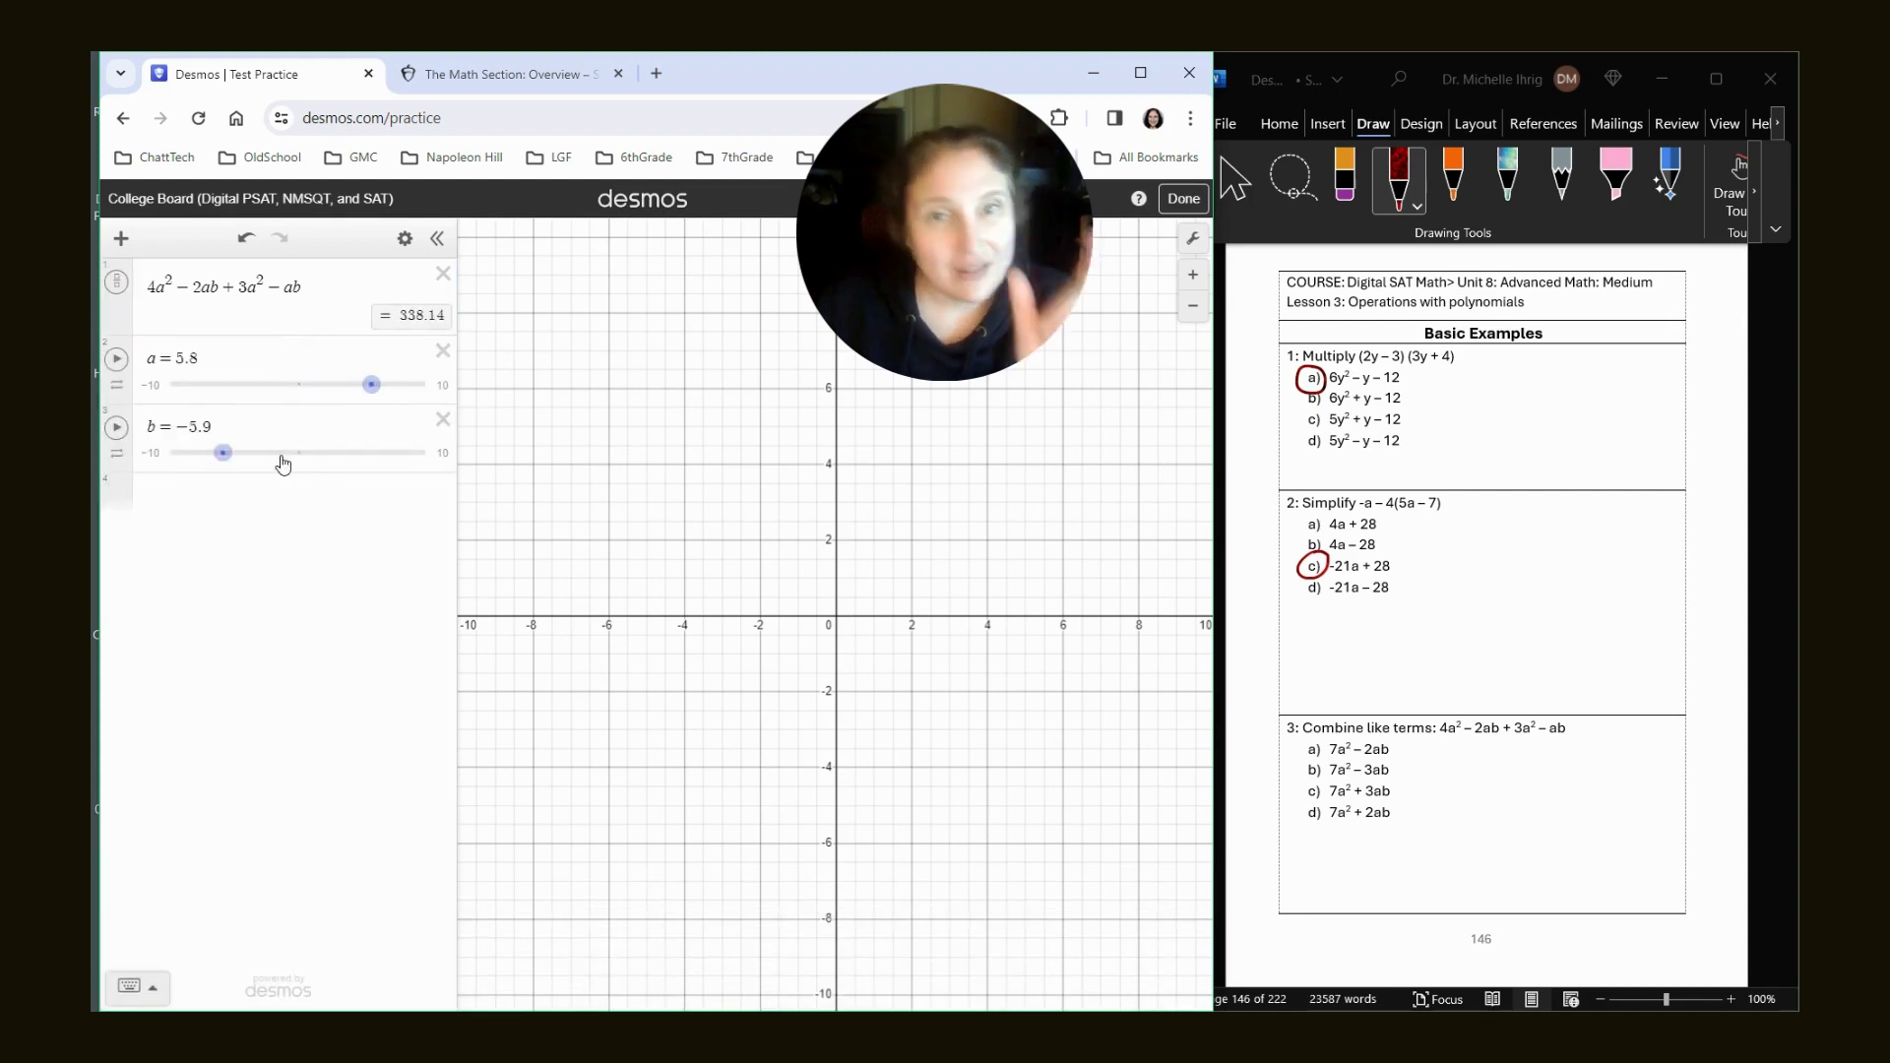
Enter 7a² − 2ab, correct it to 7a² − 3ab matching 338.14, and circle option b).
{"action": "left_click", "coordinate": [285, 493]}
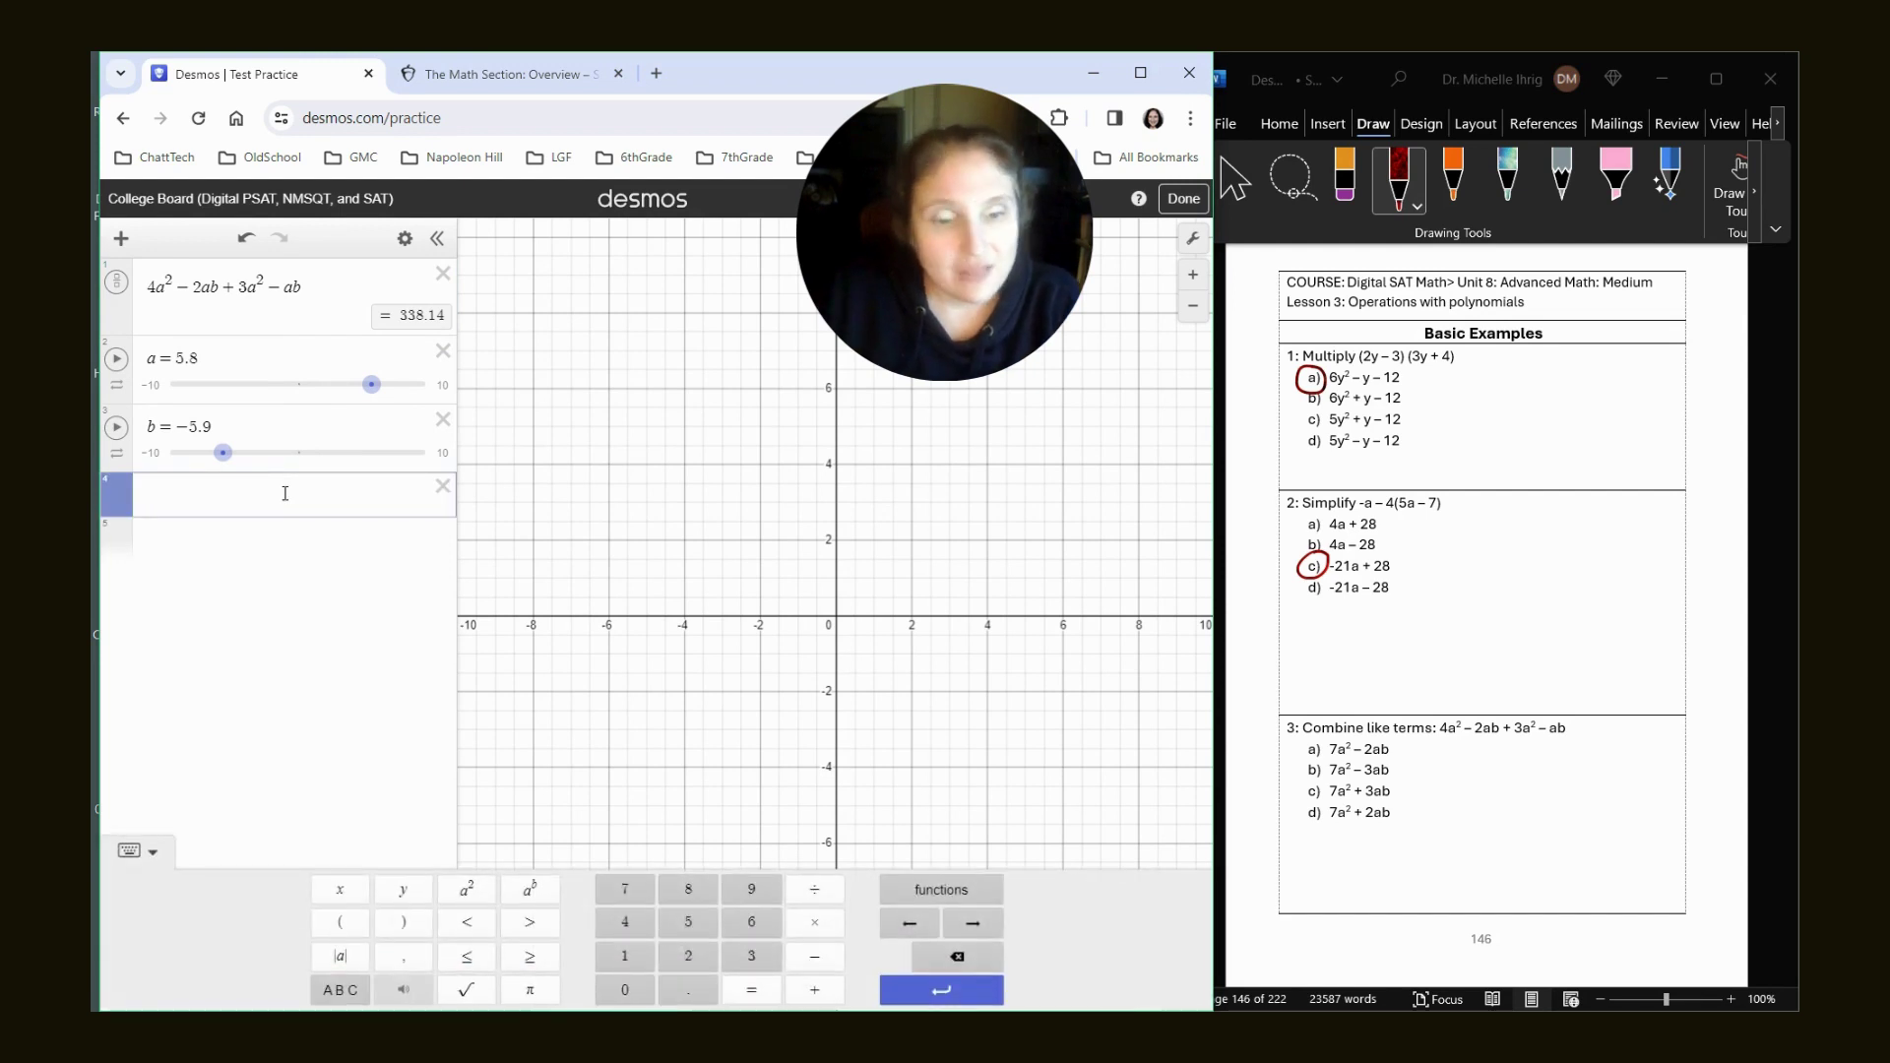
{"action": "type", "text": "7a^2"}
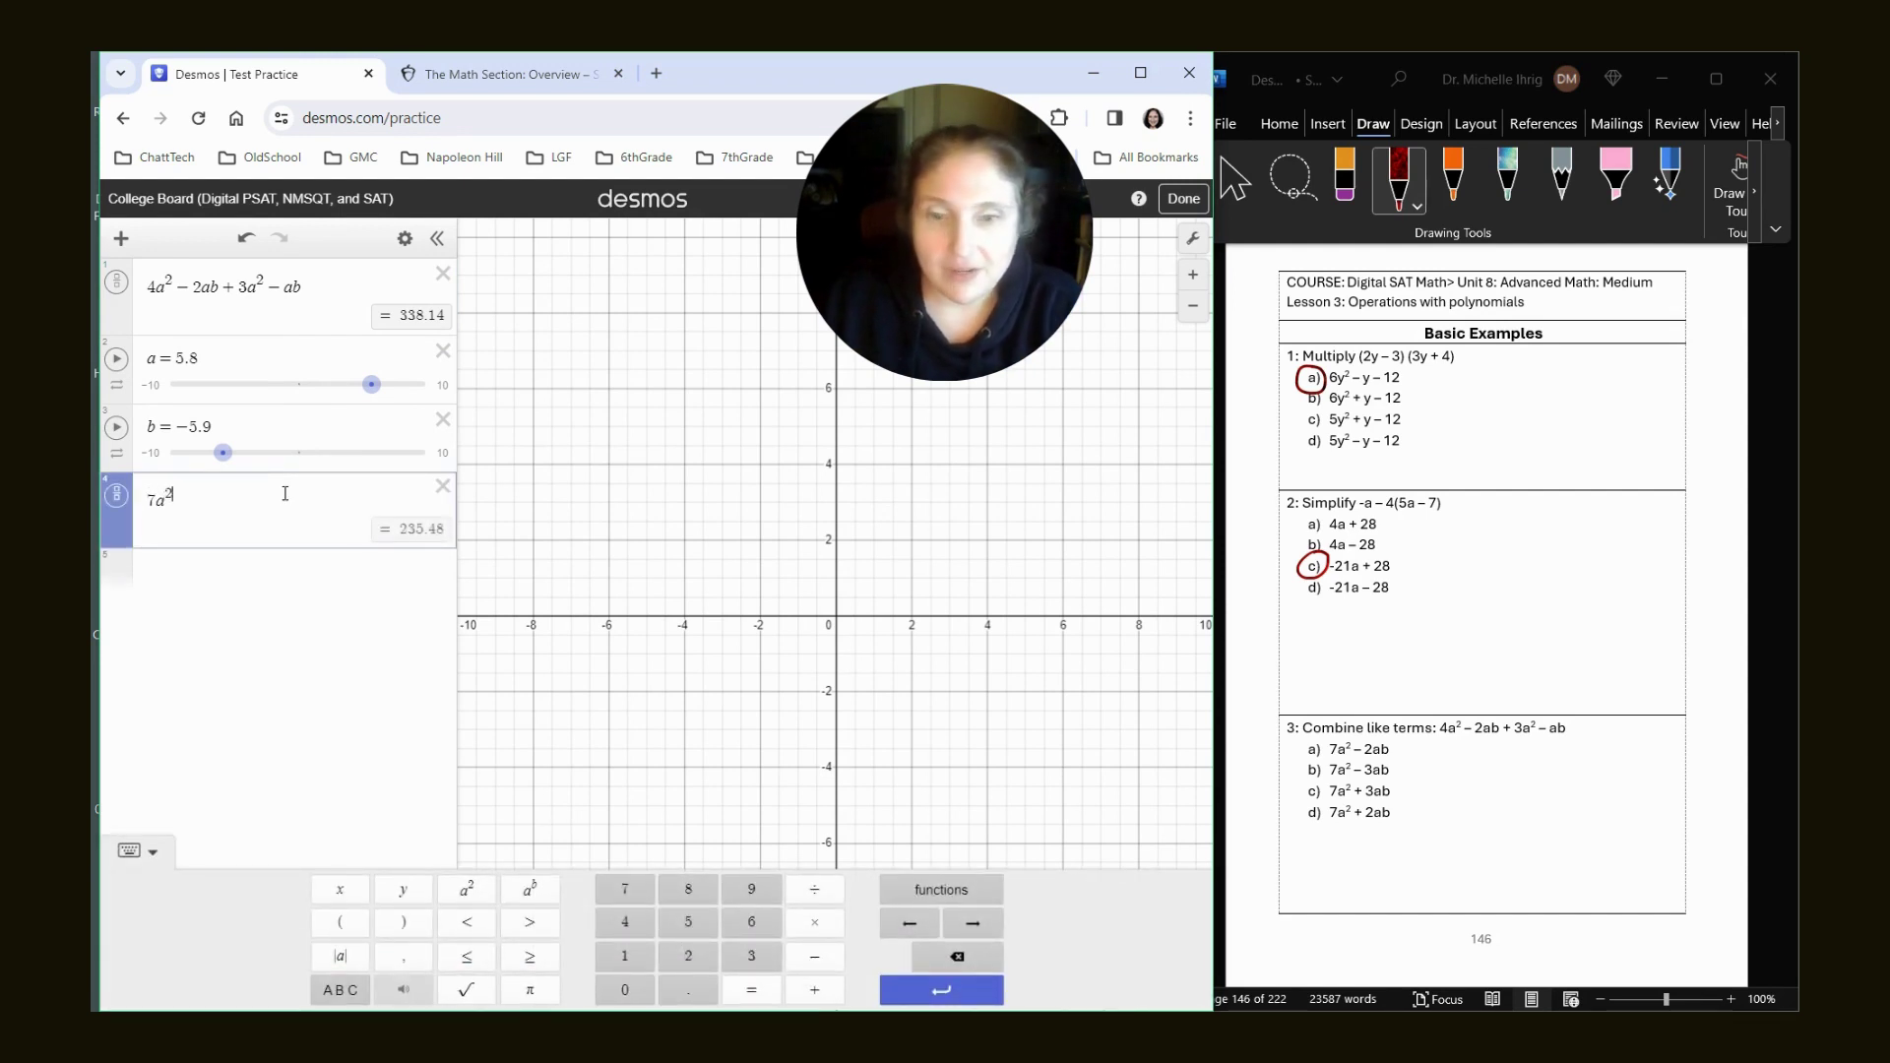
{"action": "key", "text": "Right"}
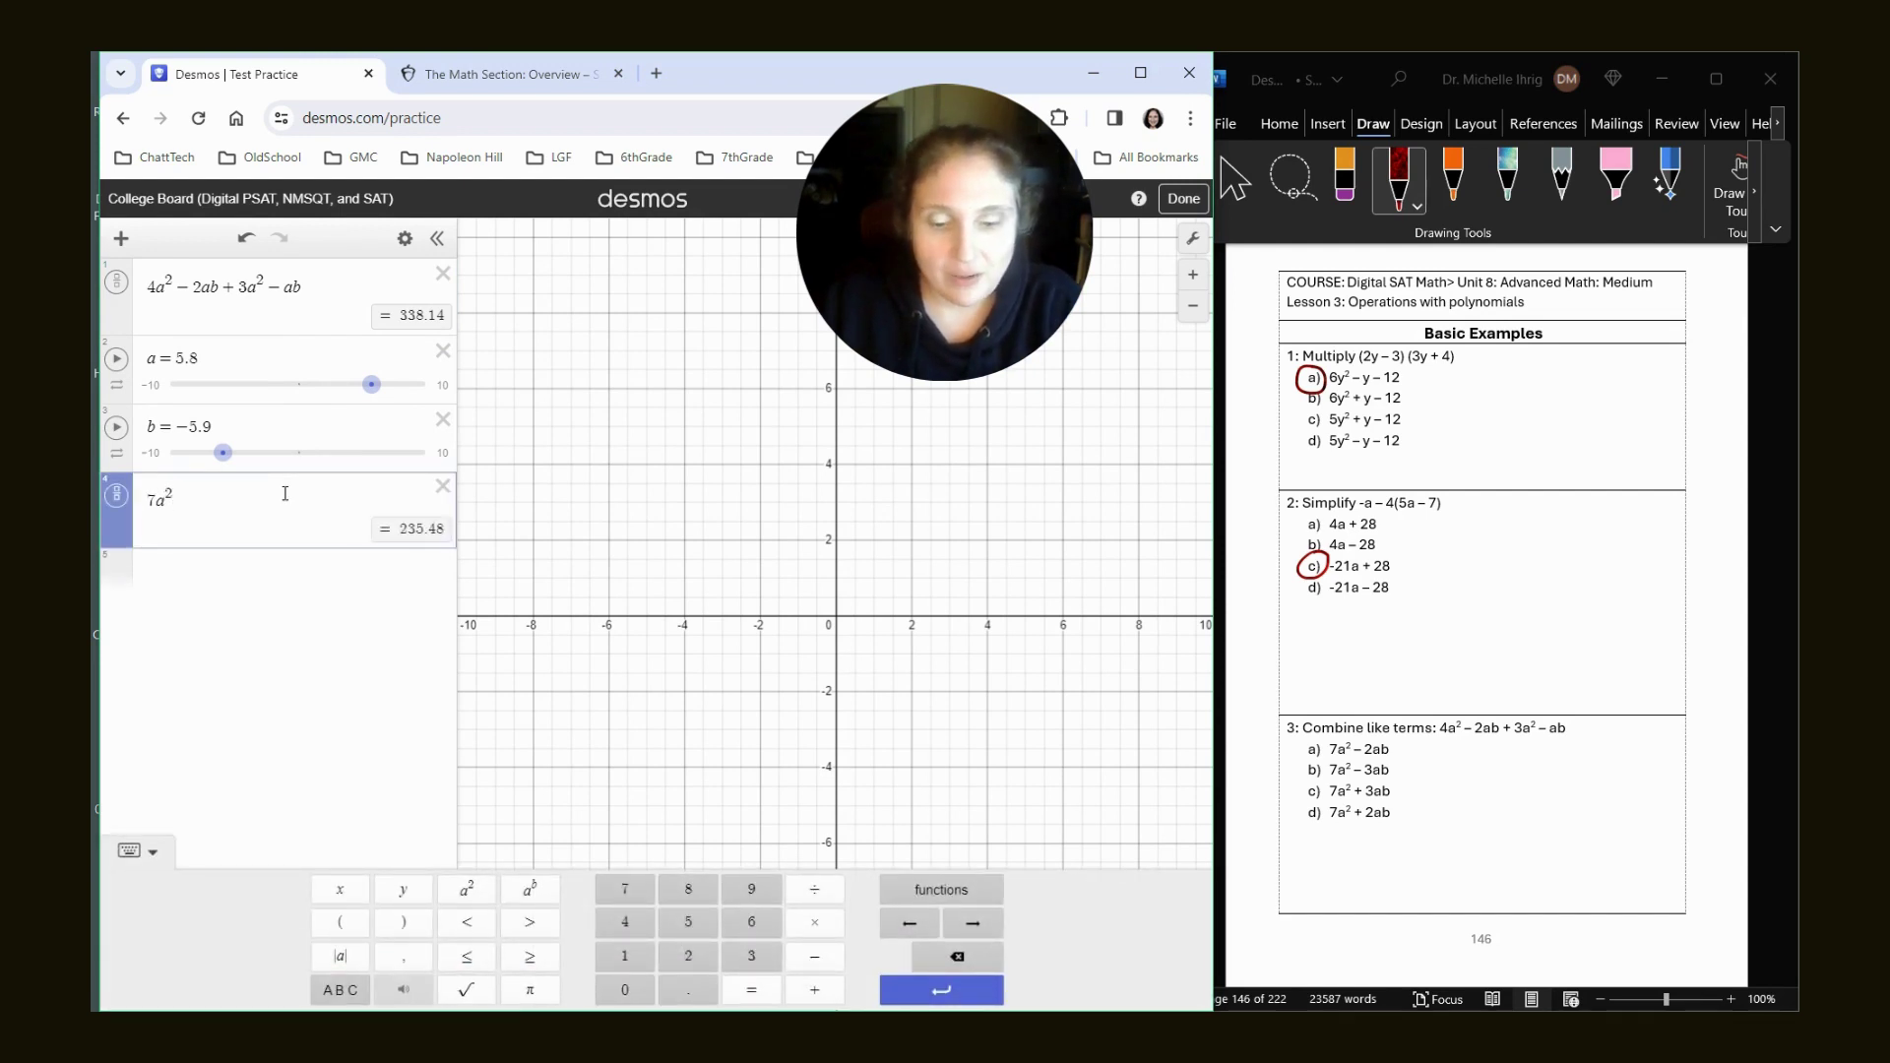
{"action": "type", "text": "-2ab"}
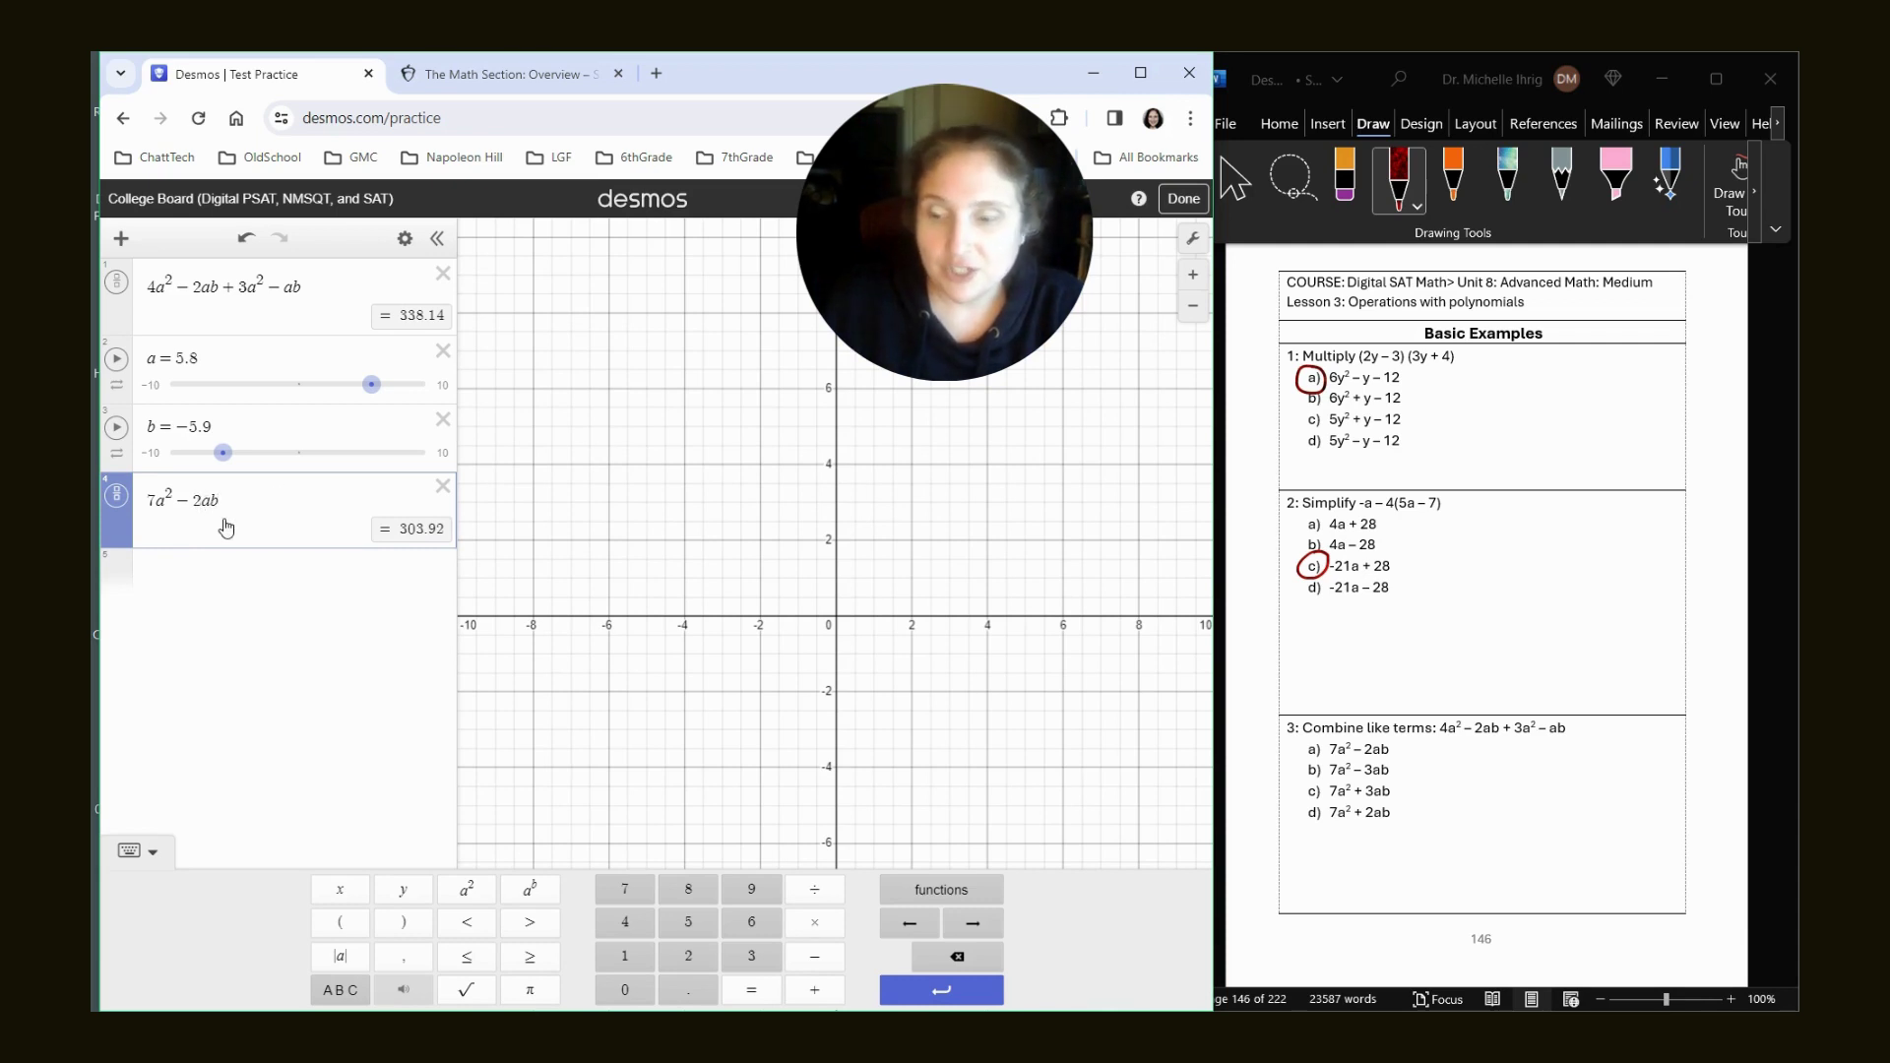
{"action": "key", "text": "Left"}
{"action": "key", "text": "Left"}
{"action": "key", "text": "BackSpace"}
{"action": "type", "text": "3"}
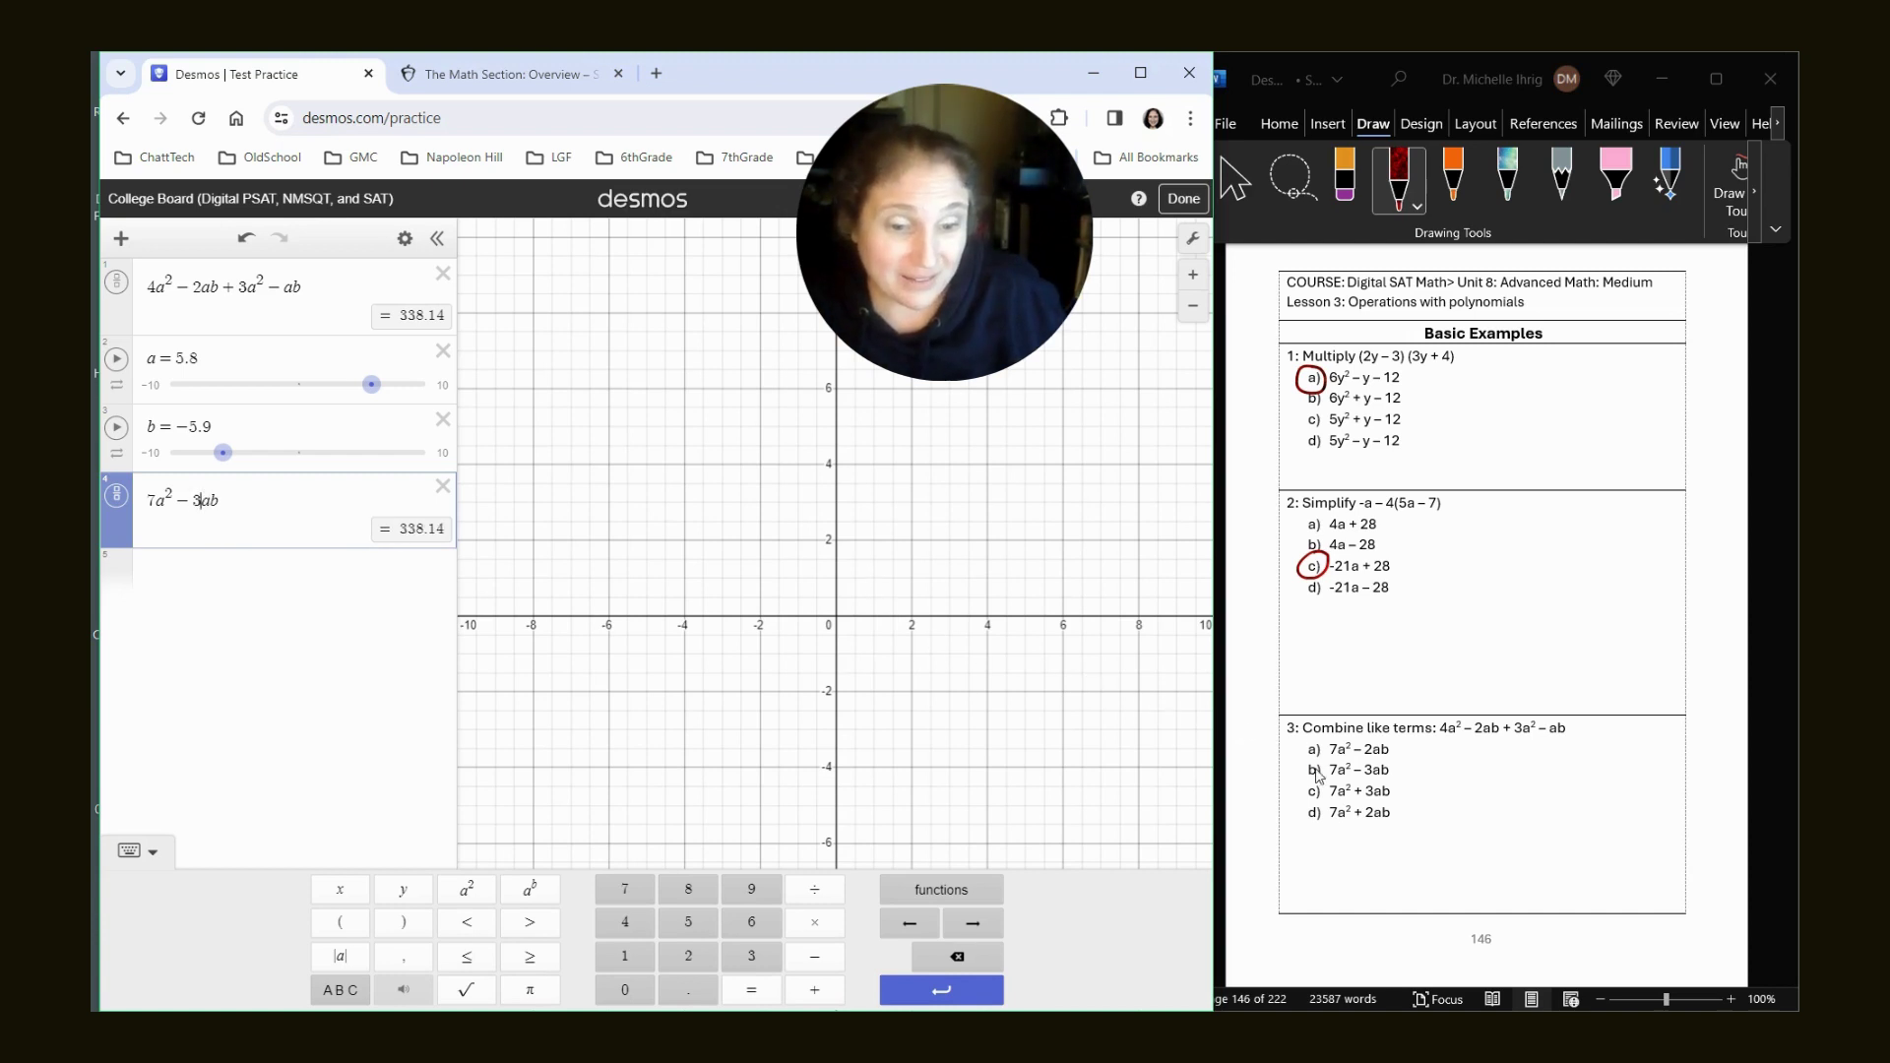
{"action": "mouse_move", "coordinate": [1321, 764]}
{"action": "left_mouse_down"}
{"action": "mouse_move", "coordinate": [1294, 774]}
{"action": "mouse_move", "coordinate": [1321, 766]}
{"action": "left_mouse_up"}
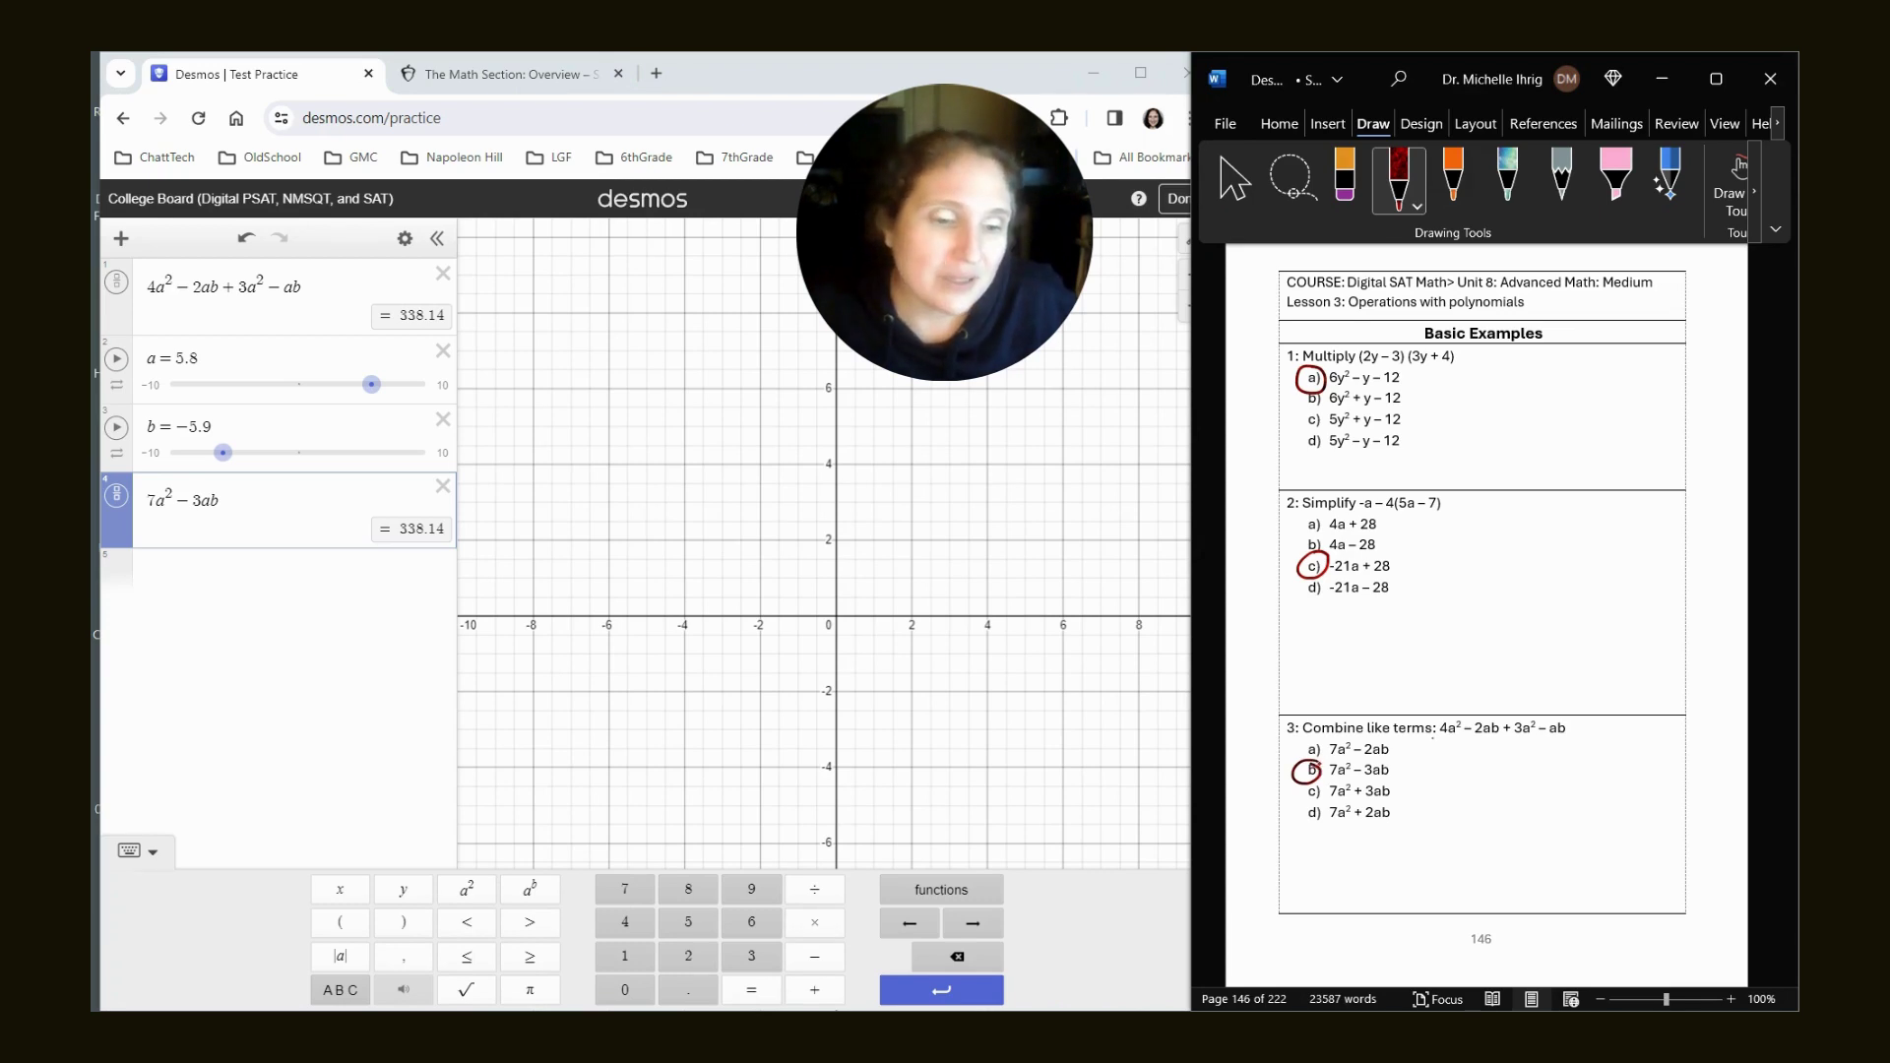
Mark the like terms 4a² and 3a² and handwrite 7a² − 3ab beside the choices.
{"action": "left_click_drag", "start_coordinate": [1433, 739], "coordinate": [1526, 737]}
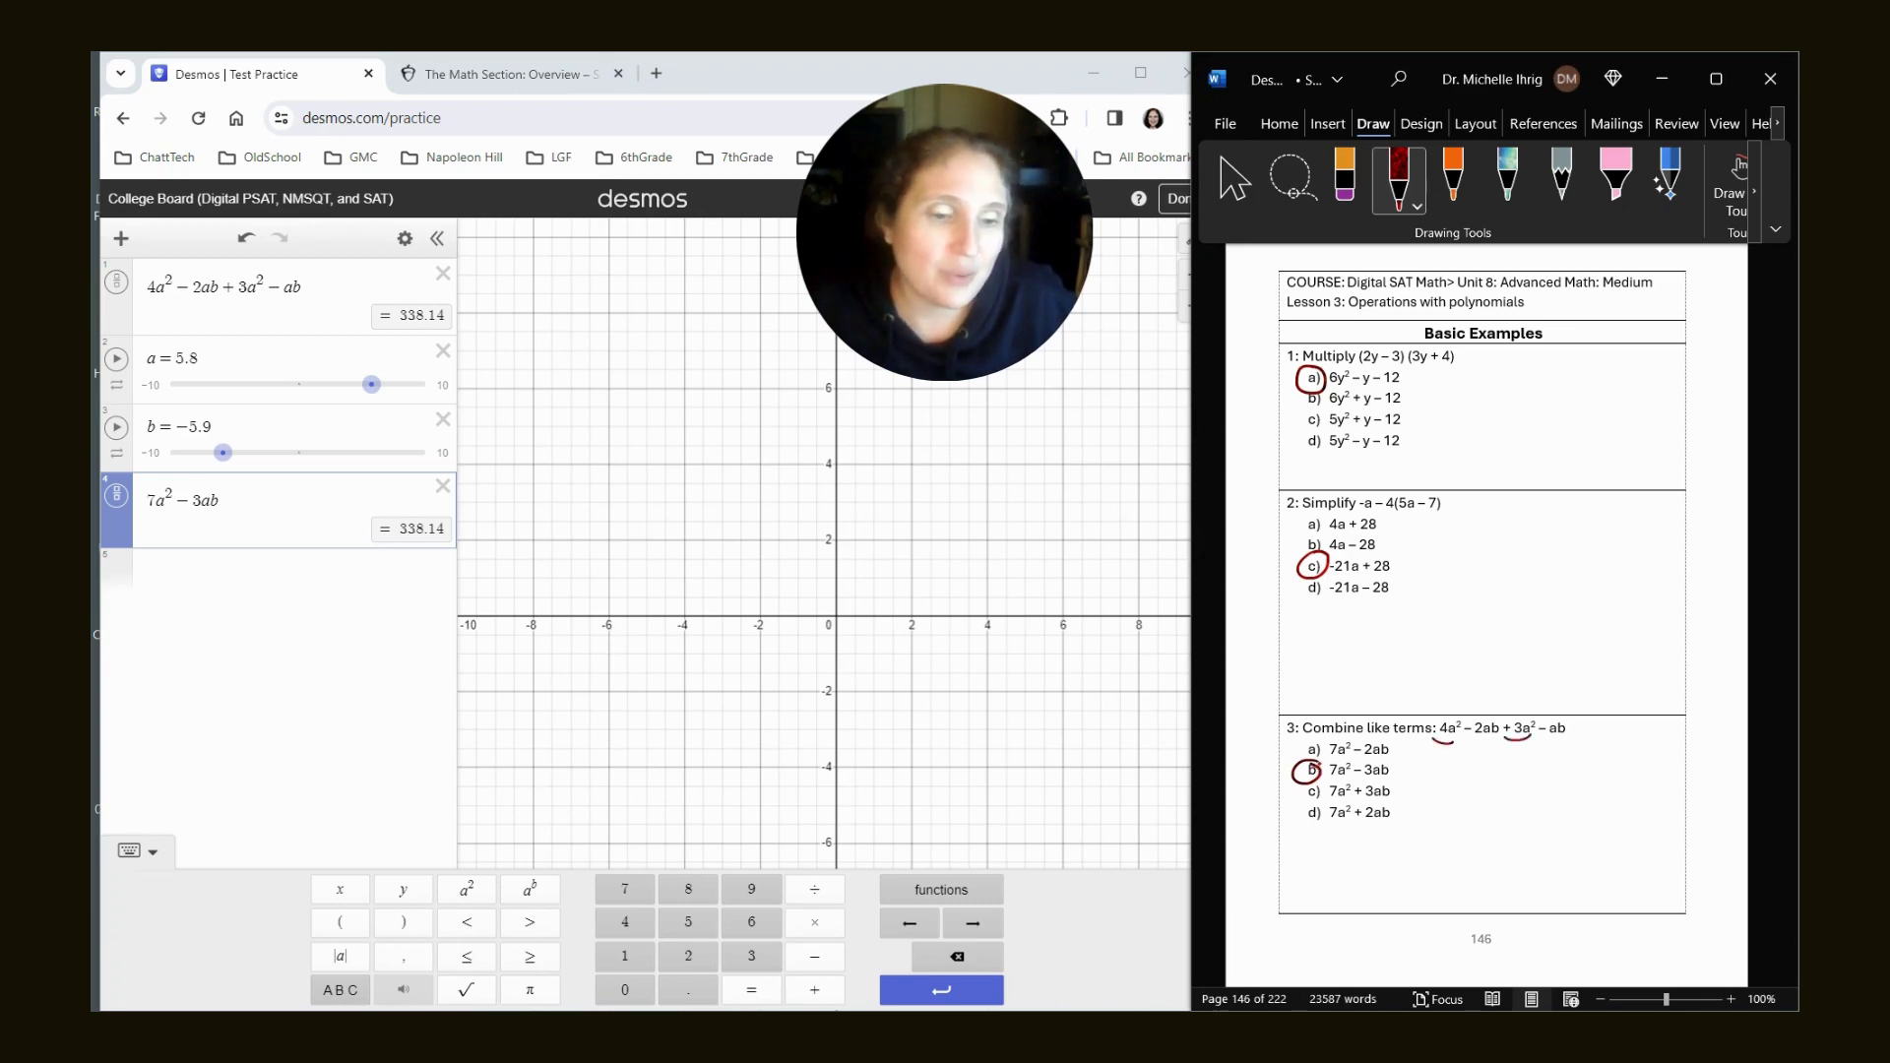
{"action": "left_click_drag", "start_coordinate": [1461, 767], "coordinate": [1469, 795]}
{"action": "mouse_move", "coordinate": [1495, 779]}
{"action": "left_mouse_down"}
{"action": "mouse_move", "coordinate": [1498, 737]}
{"action": "mouse_move", "coordinate": [1566, 736]}
{"action": "mouse_move", "coordinate": [1528, 785]}
{"action": "mouse_move", "coordinate": [1595, 789]}
{"action": "left_mouse_up"}
{"action": "left_click_drag", "start_coordinate": [1603, 757], "coordinate": [1606, 790]}
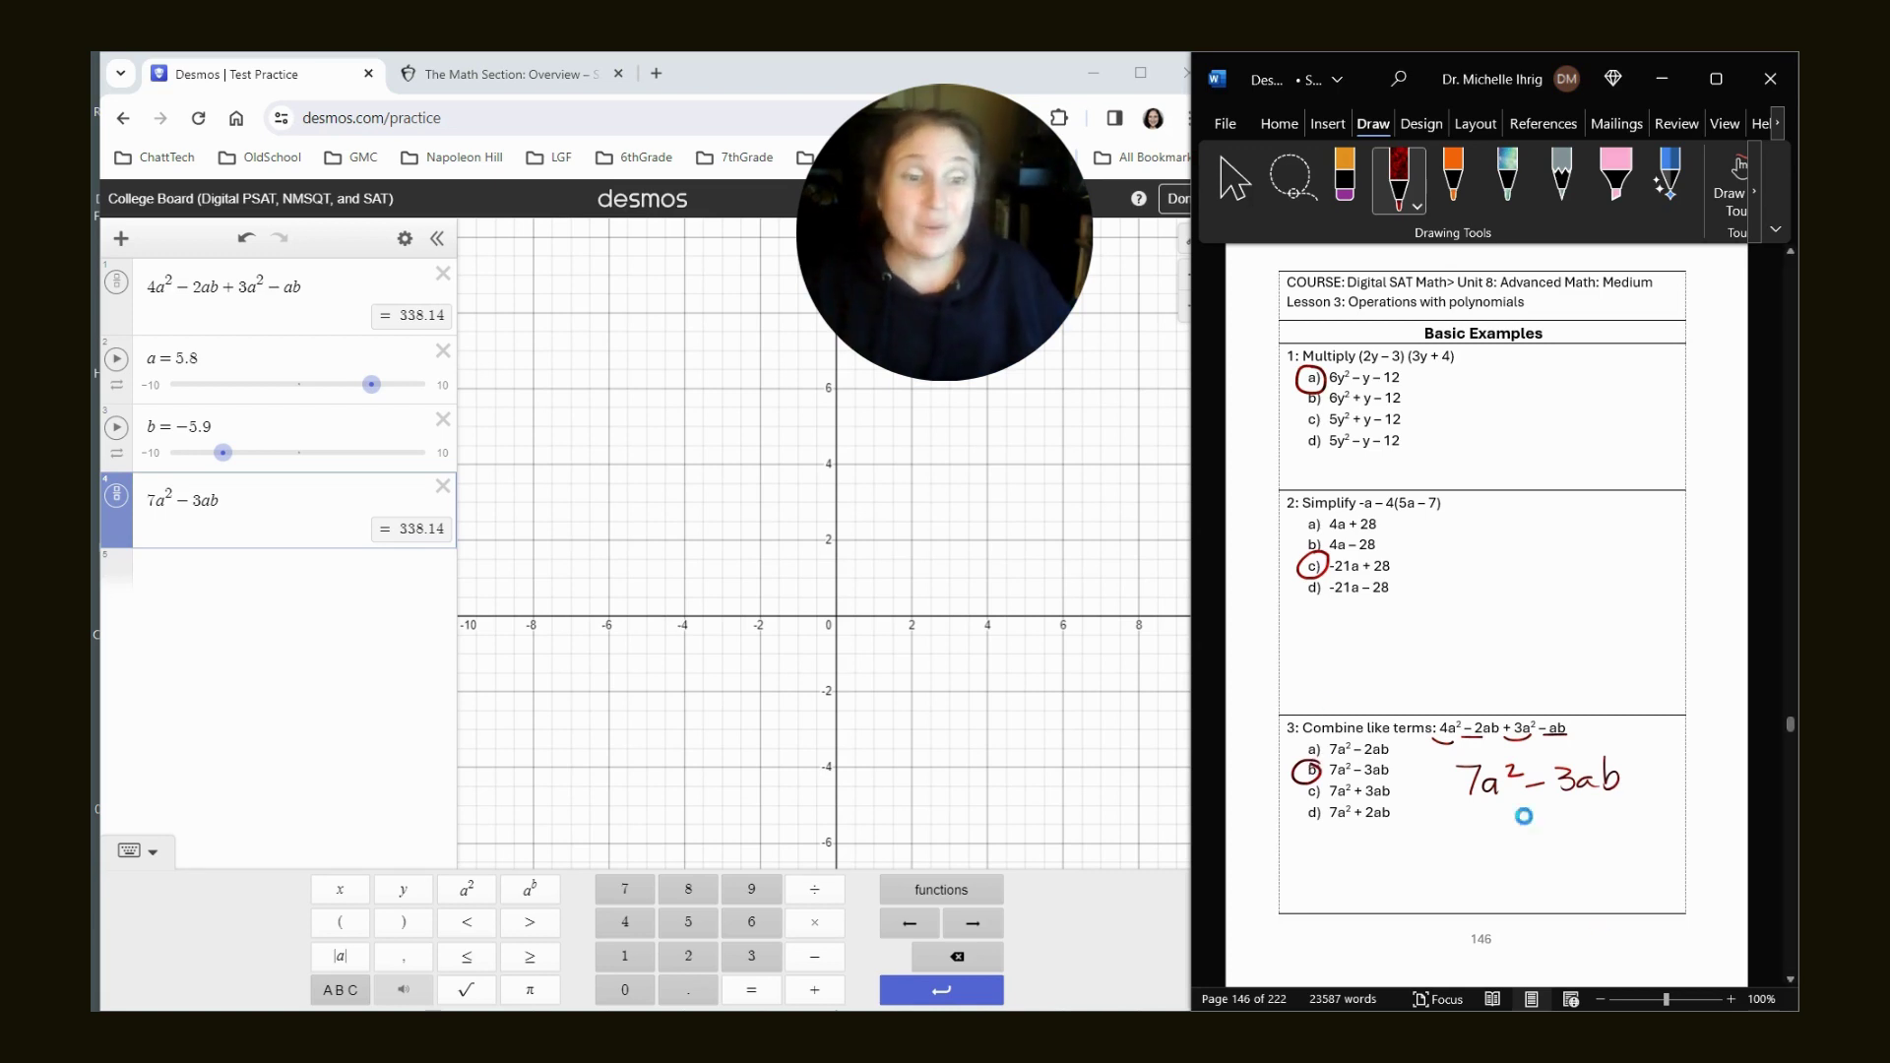
Scroll the Word worksheet down to page 147's Harder Examples with problems 4 and 5.
{"action": "scroll", "coordinate": [1443, 727], "scroll_direction": "down", "scroll_amount": 3}
{"action": "scroll", "coordinate": [1443, 726], "scroll_direction": "down", "scroll_amount": 7}
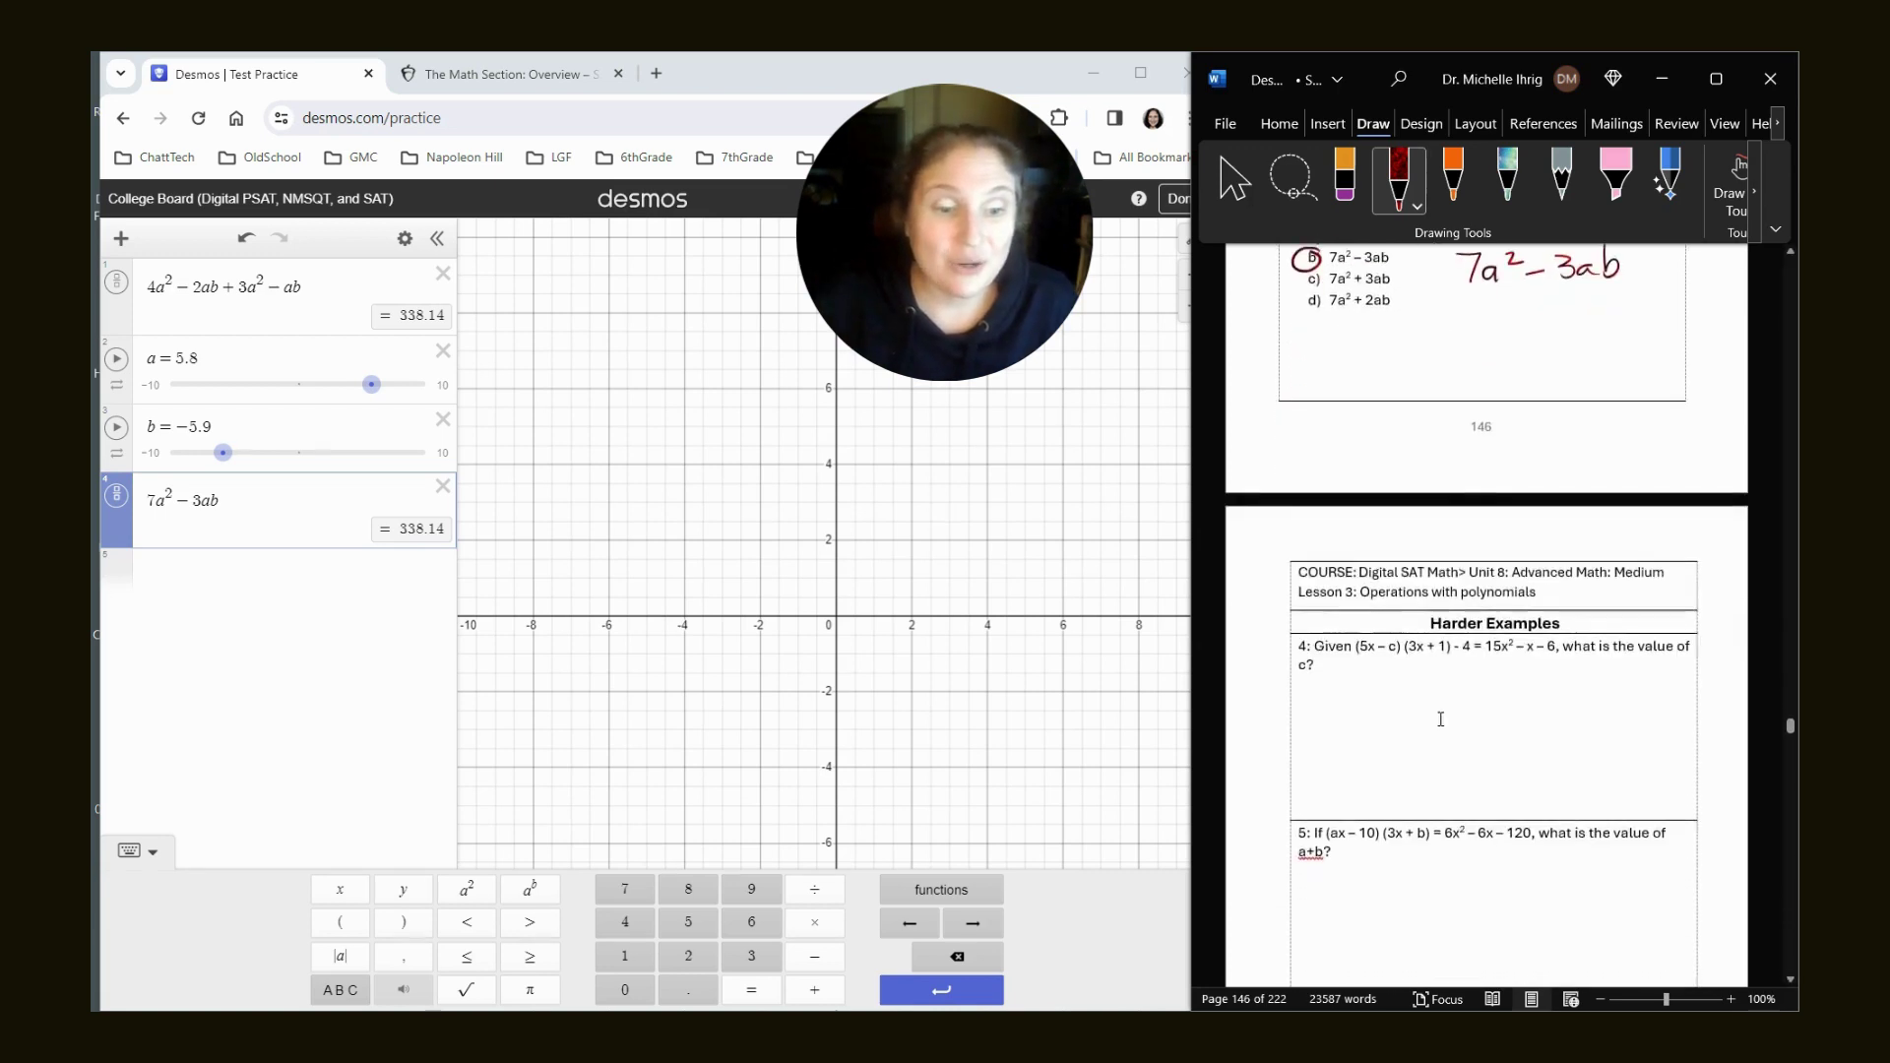